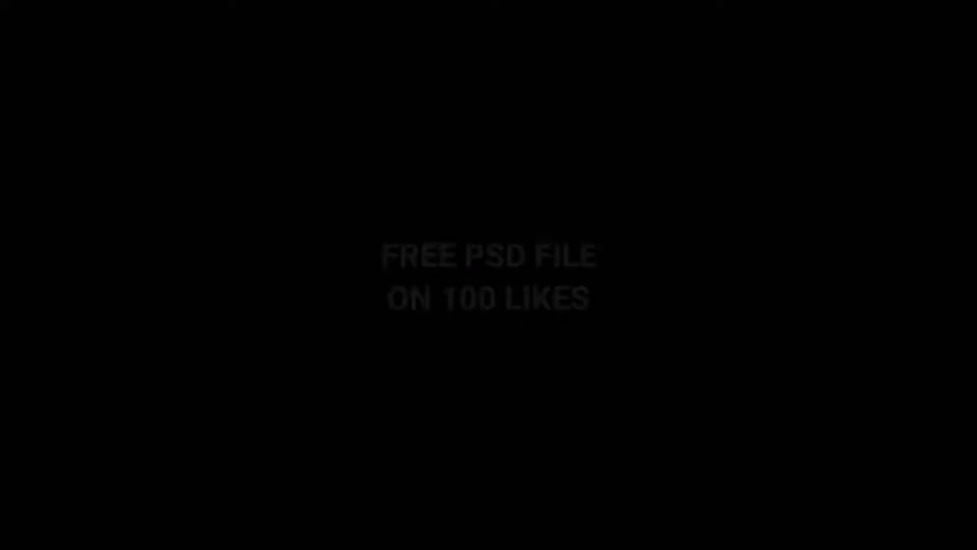
Zoom and pan to the heading, briefly selecting then deselecting the main heading group
{"action": "scroll", "coordinate": [507, 320], "scroll_direction": "down", "scroll_amount": 1}
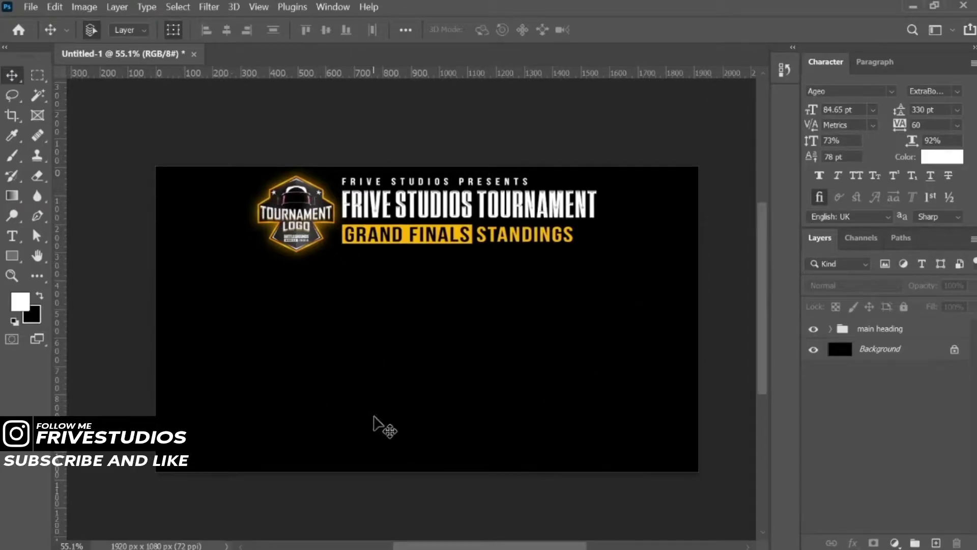
{"action": "scroll", "coordinate": [434, 329], "scroll_direction": "up", "scroll_amount": 1}
{"action": "scroll", "coordinate": [434, 329], "scroll_direction": "up", "scroll_amount": 1}
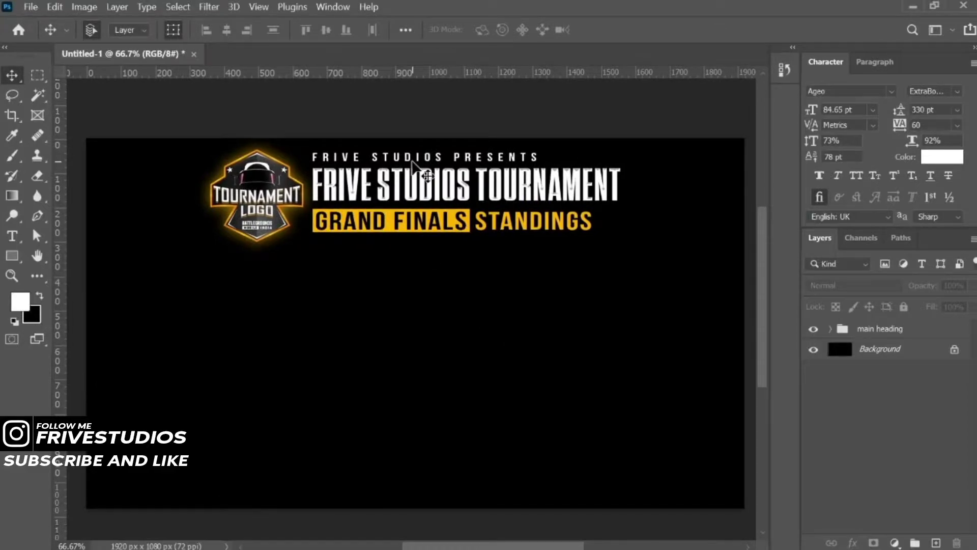
{"action": "left_click", "coordinate": [859, 333]}
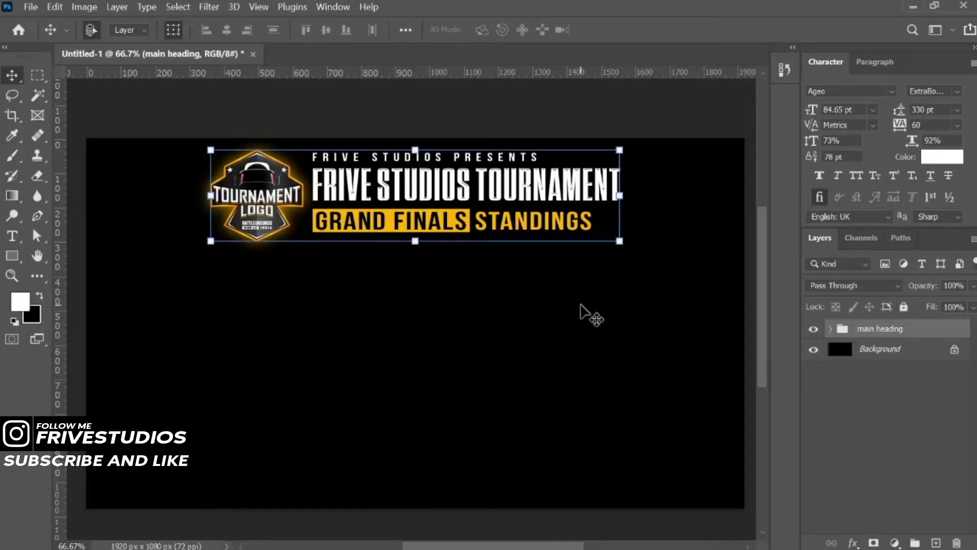
{"action": "left_click", "coordinate": [580, 101]}
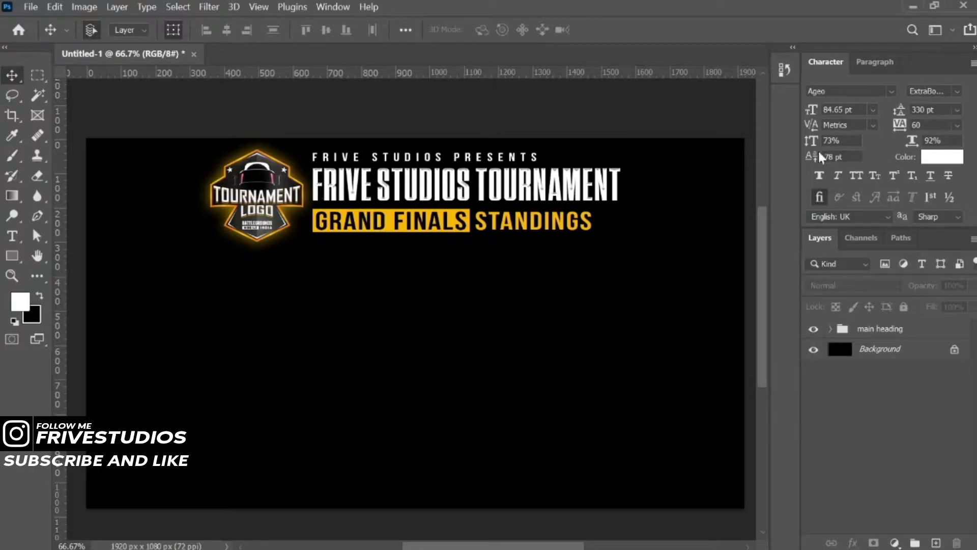
{"action": "scroll", "coordinate": [458, 241], "scroll_direction": "down", "scroll_amount": 1}
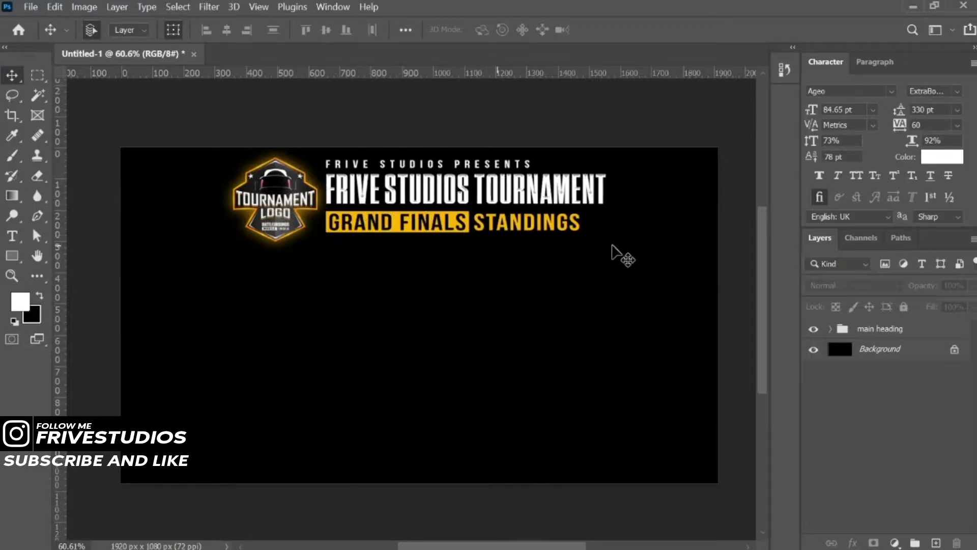
{"action": "scroll", "coordinate": [450, 240], "scroll_direction": "up", "scroll_amount": 1}
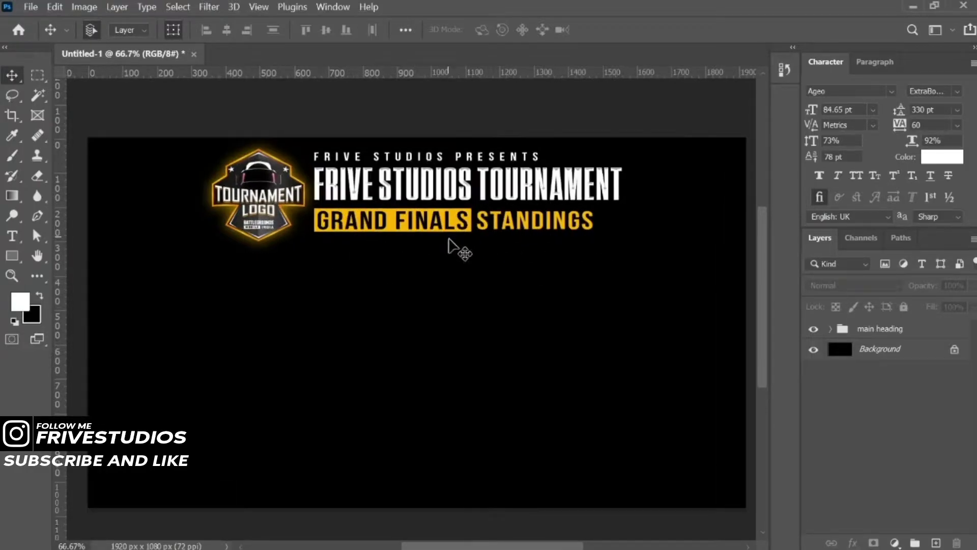
{"action": "left_click_drag", "start_coordinate": [486, 255], "coordinate": [484, 253]}
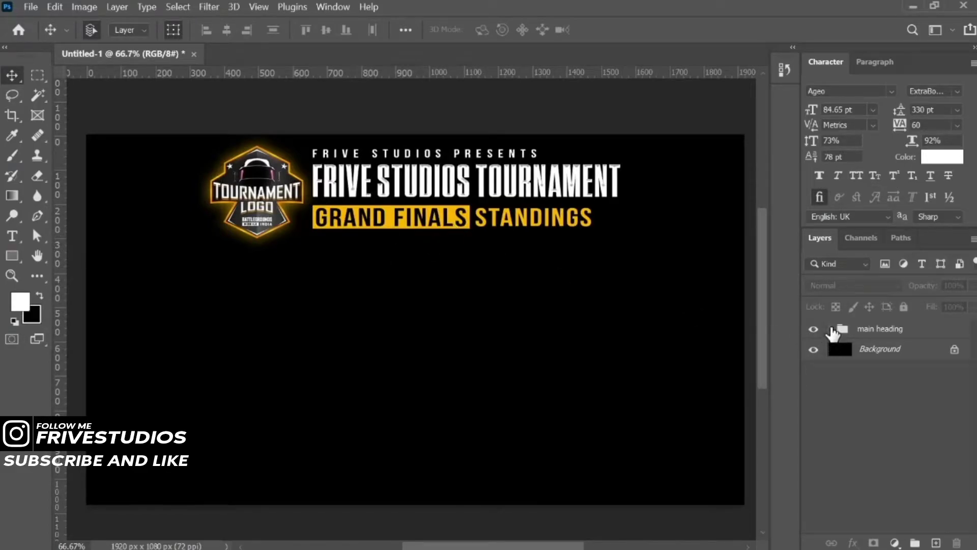
Retype the STANDINGS heading as 'SLOT LIST' and nudge it slightly left
{"action": "left_click", "coordinate": [542, 220]}
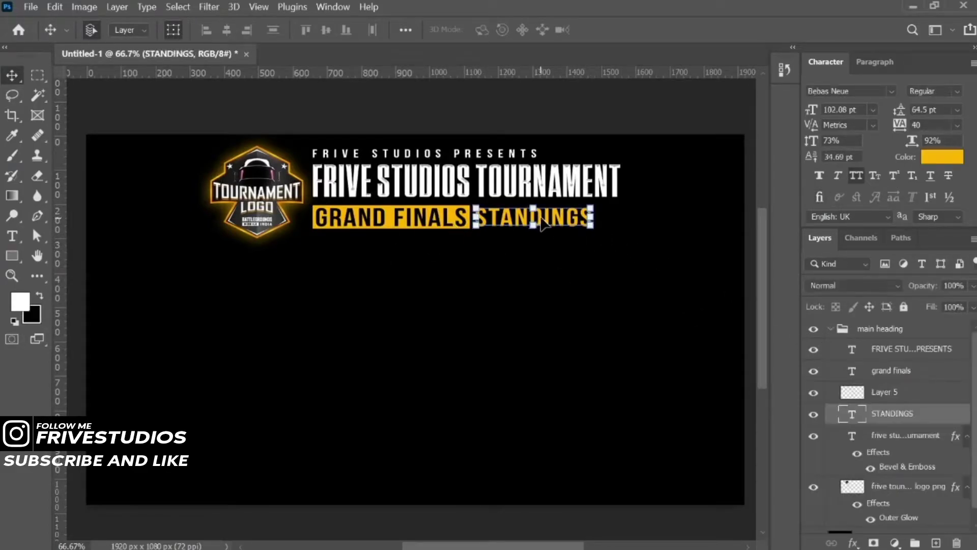
{"action": "double_click", "coordinate": [542, 218]}
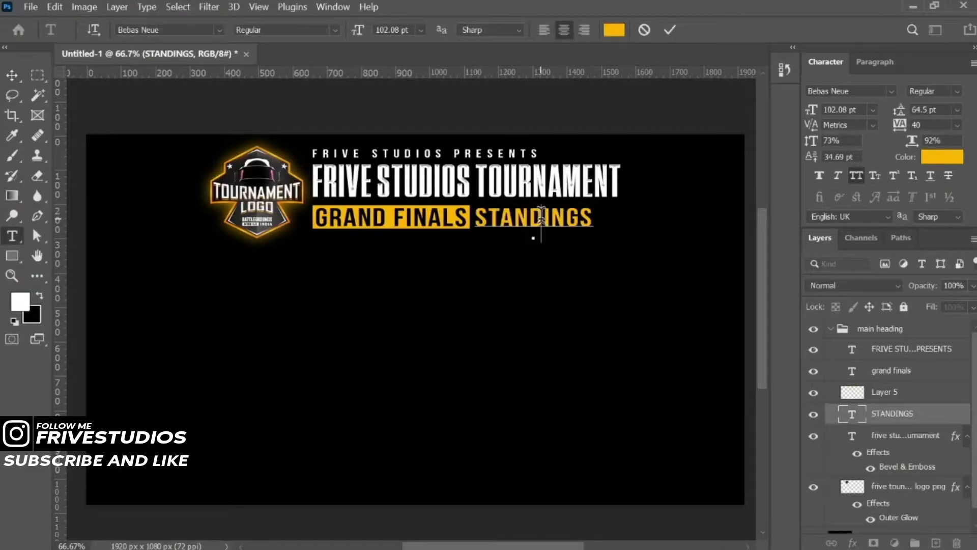
{"action": "type", "text": "SLOT LIST"}
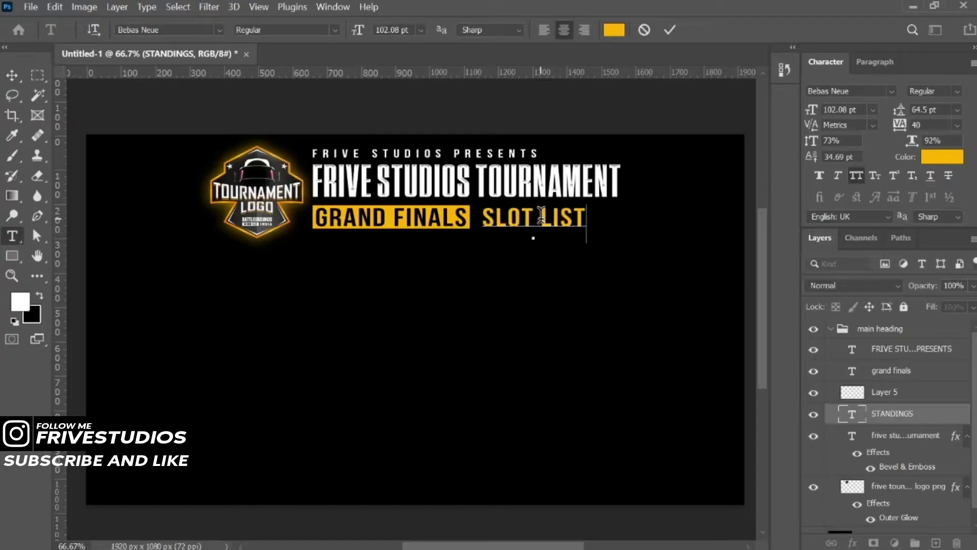
{"action": "left_click", "coordinate": [670, 30]}
{"action": "key", "text": "v"}
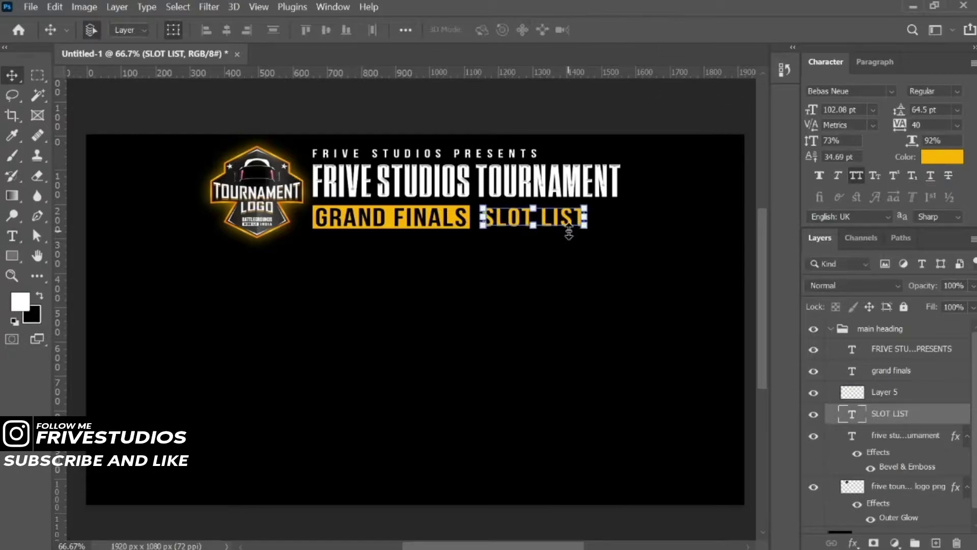
{"action": "key", "text": "Left"}
{"action": "key", "text": "Left"}
{"action": "key", "text": "Left"}
{"action": "key", "text": "Left"}
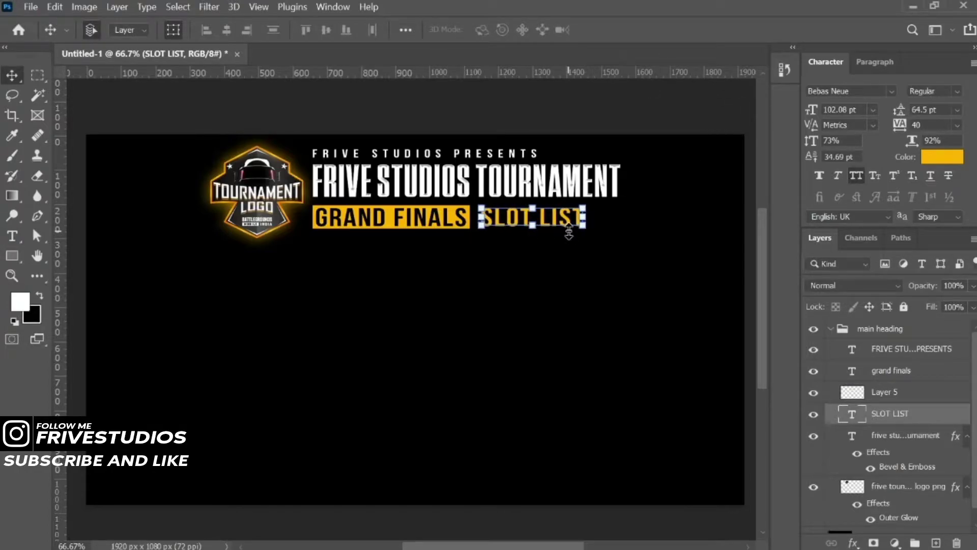
Collapse and lock the main heading group, then select the Background layer
{"action": "left_click", "coordinate": [837, 336]}
{"action": "left_click", "coordinate": [831, 330]}
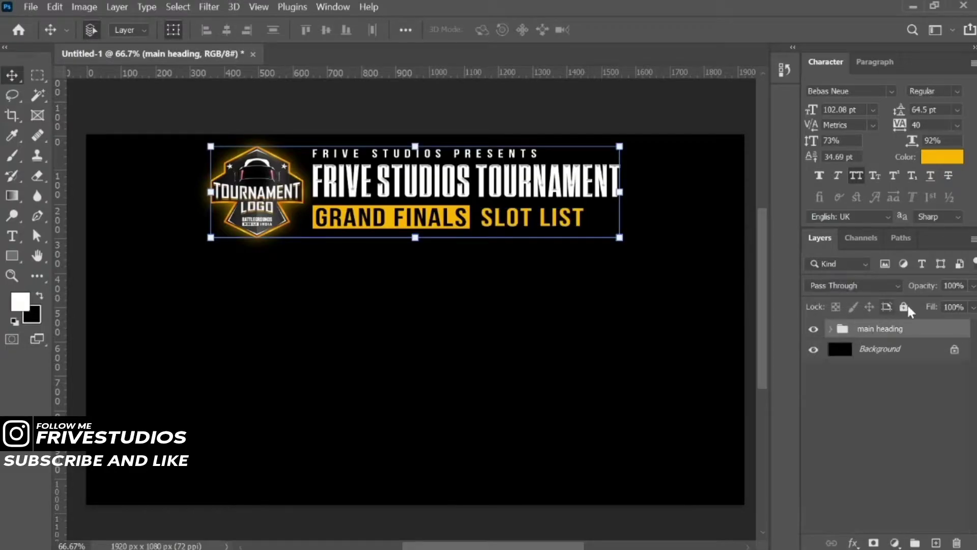
{"action": "left_click", "coordinate": [904, 305]}
{"action": "left_click", "coordinate": [881, 422]}
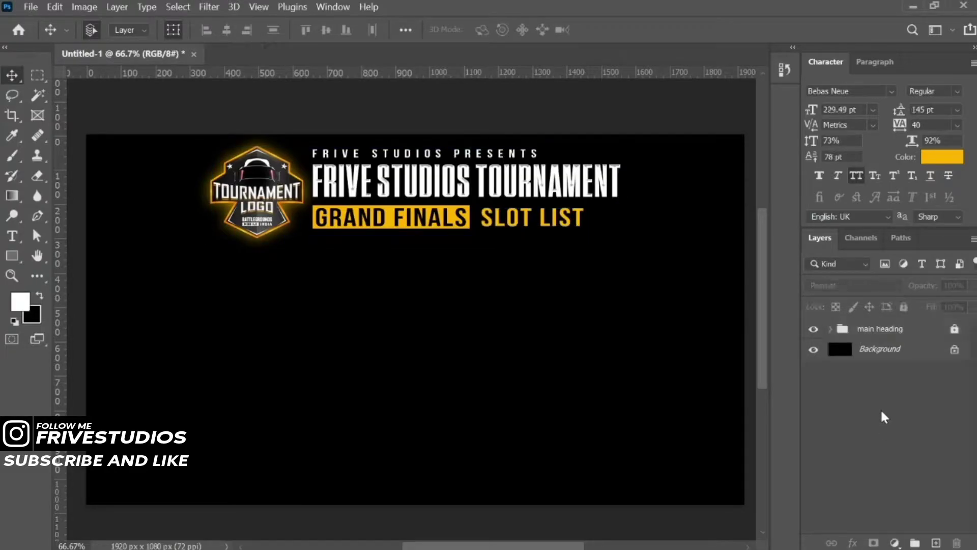
{"action": "left_click", "coordinate": [900, 354]}
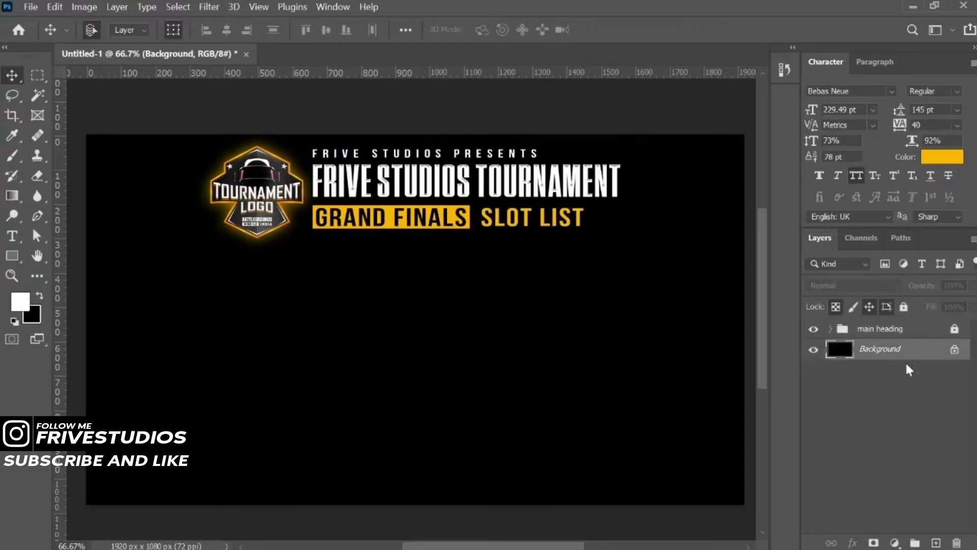
Add a new layer and marquee-select three full-width horizontal bands
{"action": "left_click", "coordinate": [937, 543]}
{"action": "left_click", "coordinate": [37, 75]}
{"action": "scroll", "coordinate": [335, 215], "scroll_direction": "down", "scroll_amount": 1}
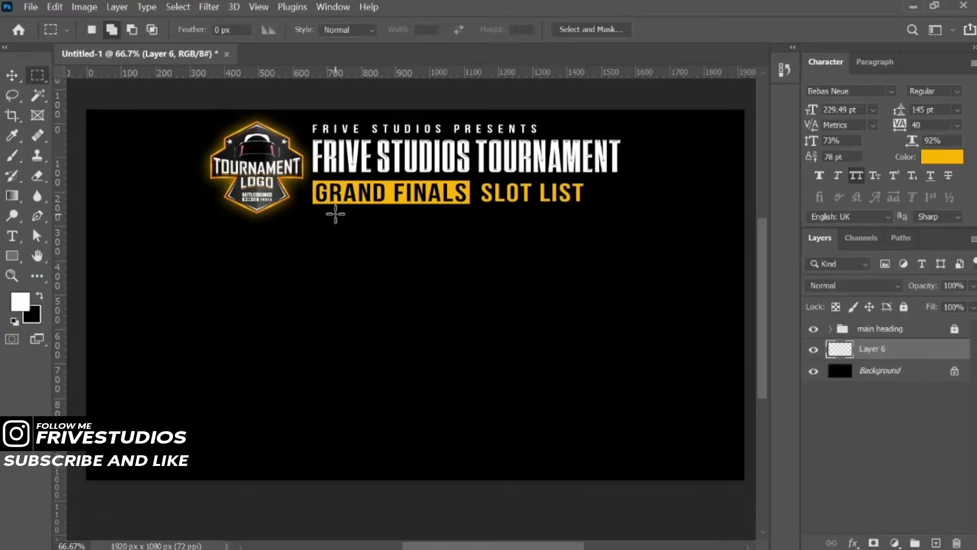
{"action": "scroll", "coordinate": [336, 214], "scroll_direction": "up", "scroll_amount": 1}
{"action": "scroll", "coordinate": [497, 209], "scroll_direction": "down", "scroll_amount": 1, "text": "alt"}
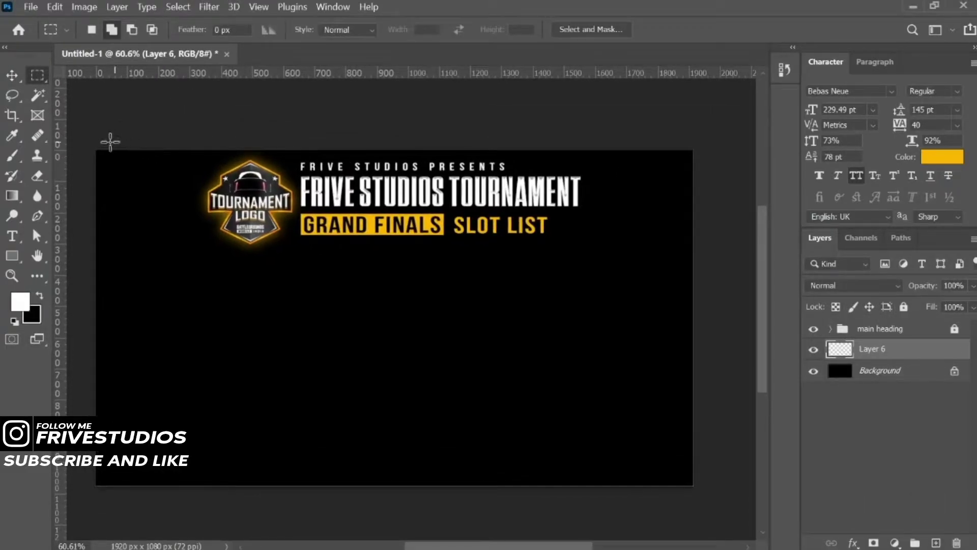
{"action": "left_click_drag", "start_coordinate": [87, 135], "coordinate": [751, 174]}
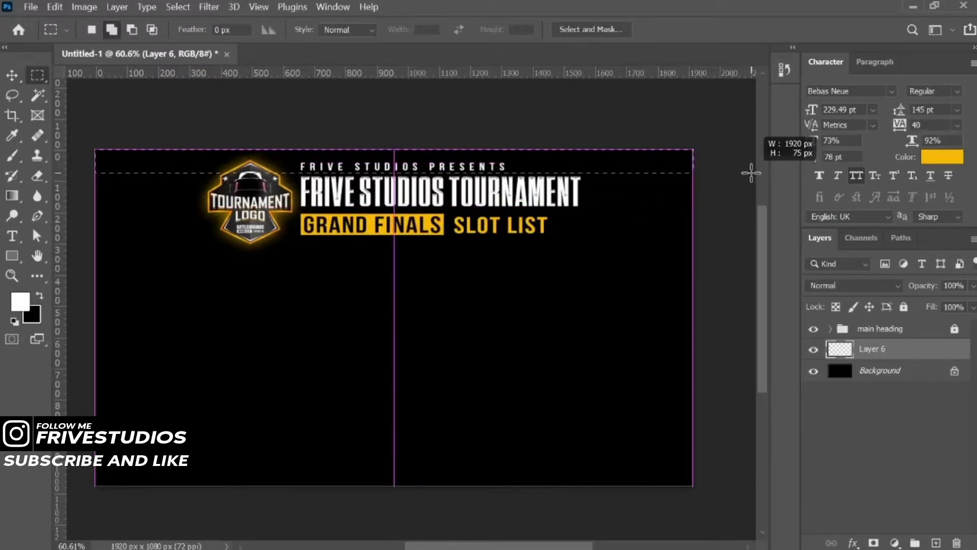
{"action": "mouse_move", "coordinate": [95, 182]}
{"action": "left_mouse_down"}
{"action": "mouse_move", "coordinate": [555, 246]}
{"action": "mouse_move", "coordinate": [690, 216]}
{"action": "left_mouse_up"}
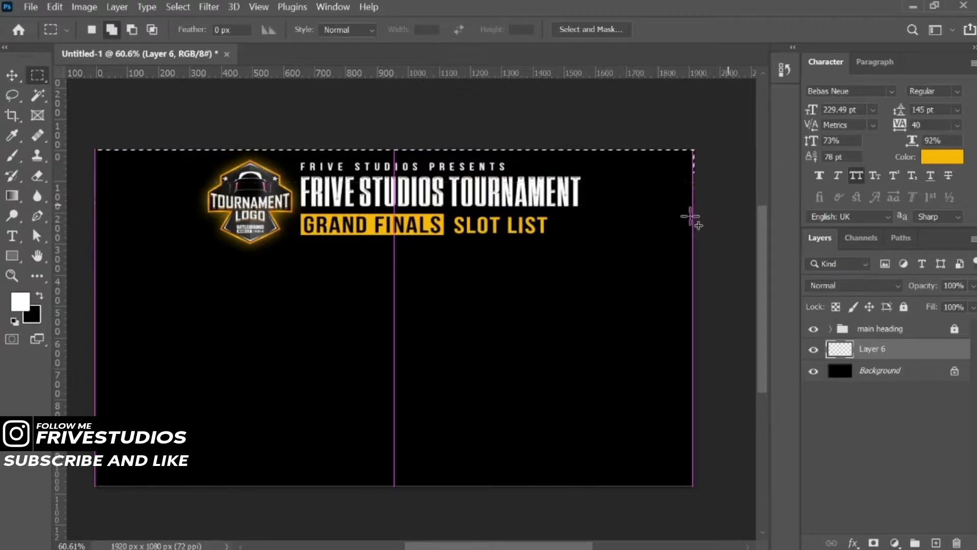
{"action": "mouse_move", "coordinate": [97, 213]}
{"action": "left_mouse_down"}
{"action": "mouse_move", "coordinate": [711, 247]}
{"action": "mouse_move", "coordinate": [728, 234]}
{"action": "mouse_move", "coordinate": [96, 266]}
{"action": "mouse_move", "coordinate": [728, 461]}
{"action": "left_mouse_up"}
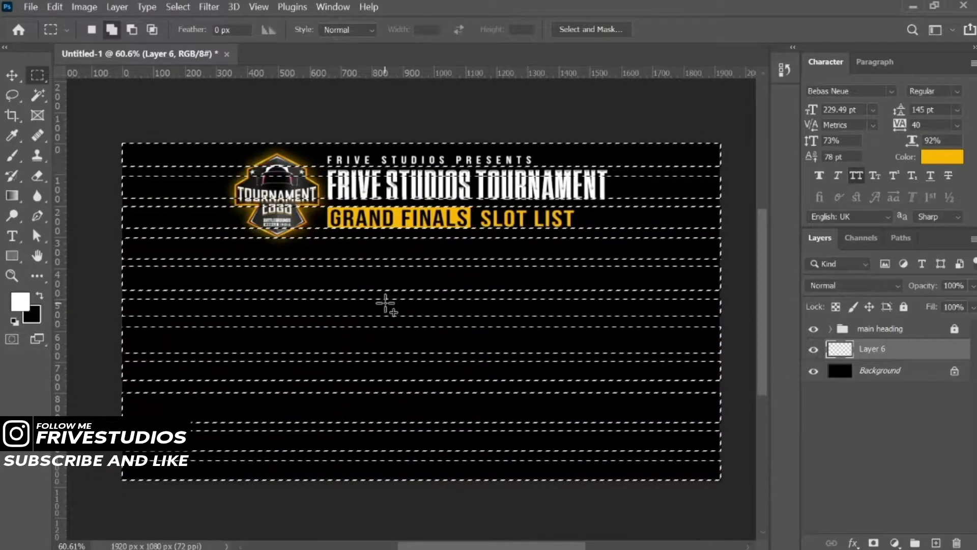
Fill the selected bands with white and clear the selection
{"action": "key", "text": "alt+BackSpace"}
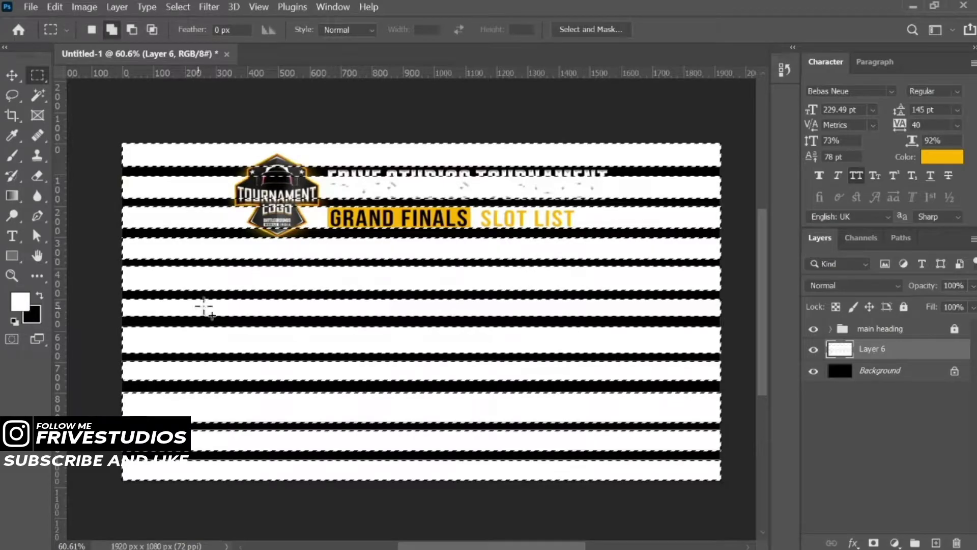
{"action": "key", "text": "ctrl+d"}
{"action": "key", "text": "v"}
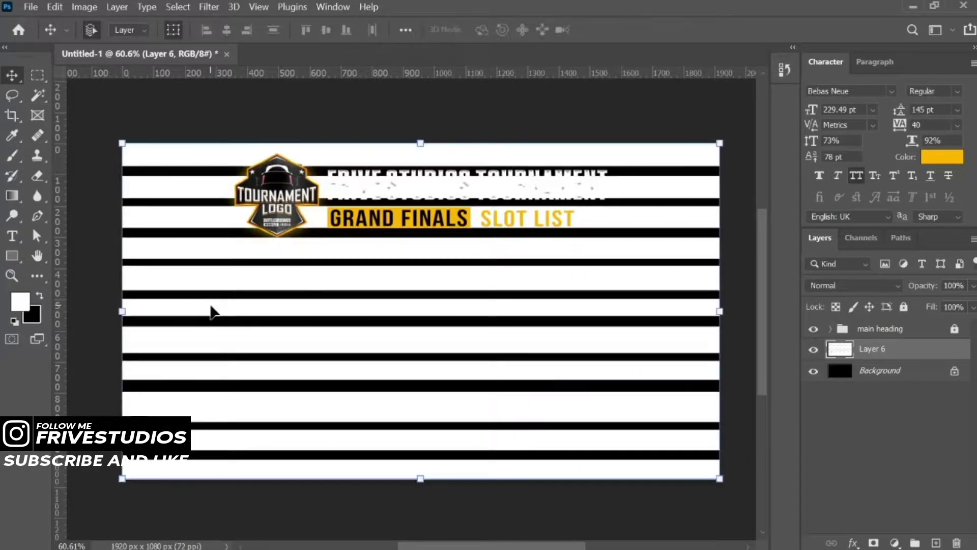
{"action": "left_click", "coordinate": [216, 7]}
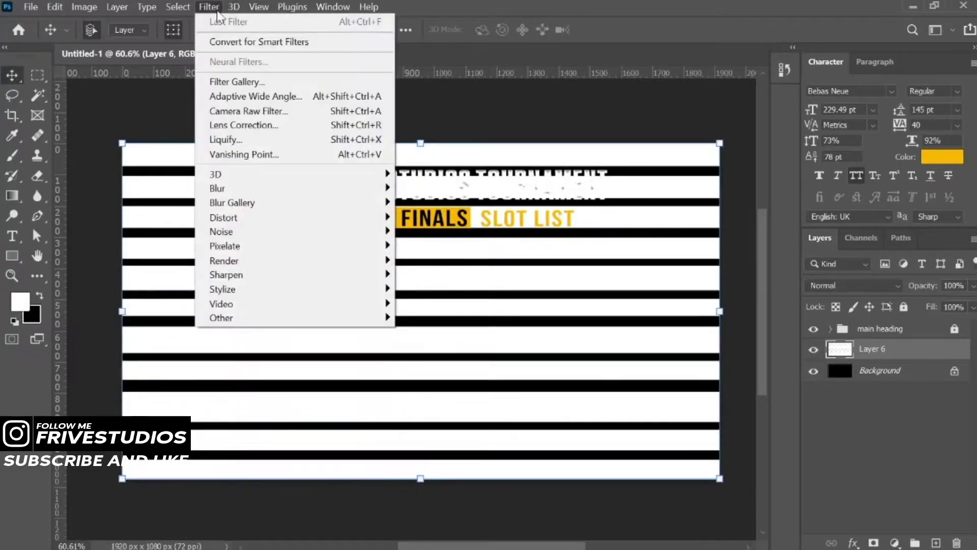
Apply Liquify with a smaller Forward Warp brush, swirling the white stripes into waves
{"action": "left_click", "coordinate": [277, 140]}
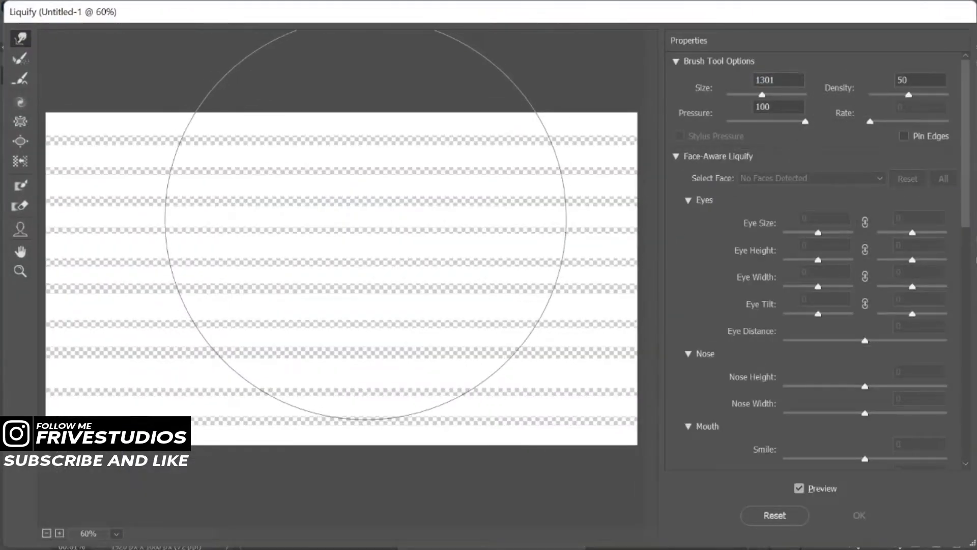
{"action": "scroll", "coordinate": [365, 223], "scroll_direction": "down", "scroll_amount": 1}
{"action": "left_click_drag", "start_coordinate": [366, 222], "coordinate": [252, 210]}
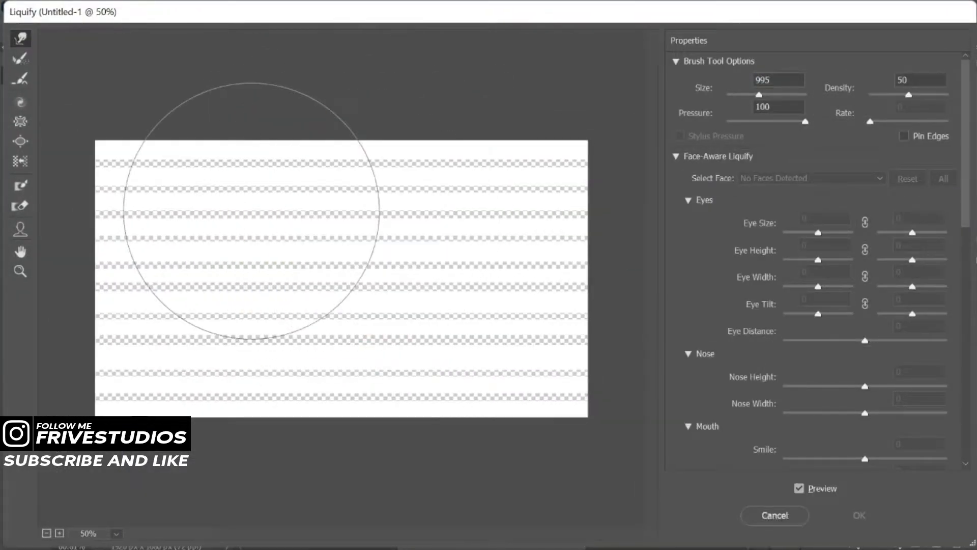
{"action": "mouse_move", "coordinate": [323, 220]}
{"action": "left_mouse_down"}
{"action": "mouse_move", "coordinate": [295, 219]}
{"action": "mouse_move", "coordinate": [335, 219]}
{"action": "left_mouse_up"}
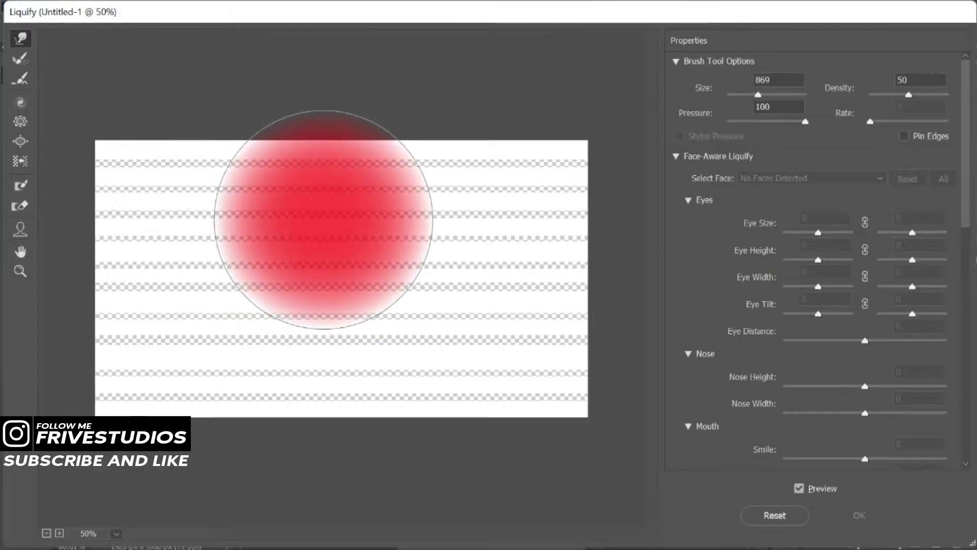
{"action": "mouse_move", "coordinate": [152, 295]}
{"action": "left_mouse_down"}
{"action": "mouse_move", "coordinate": [558, 346]}
{"action": "mouse_move", "coordinate": [382, 175]}
{"action": "mouse_move", "coordinate": [131, 290]}
{"action": "mouse_move", "coordinate": [229, 331]}
{"action": "mouse_move", "coordinate": [432, 186]}
{"action": "mouse_move", "coordinate": [218, 290]}
{"action": "mouse_move", "coordinate": [207, 306]}
{"action": "left_mouse_up"}
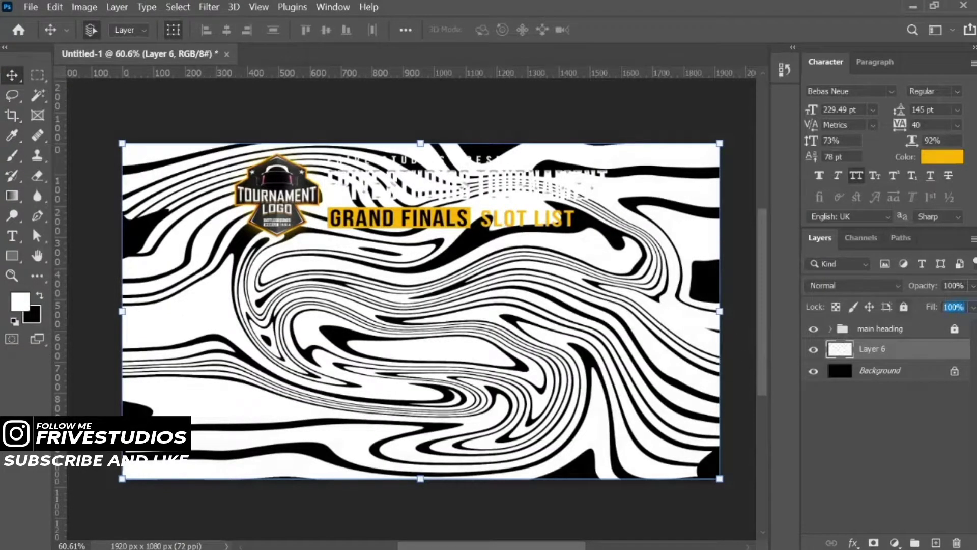
Lower the stripe layer's fill to 10% so the stripes fade
{"action": "type", "text": "10"}
{"action": "key", "text": "Return"}
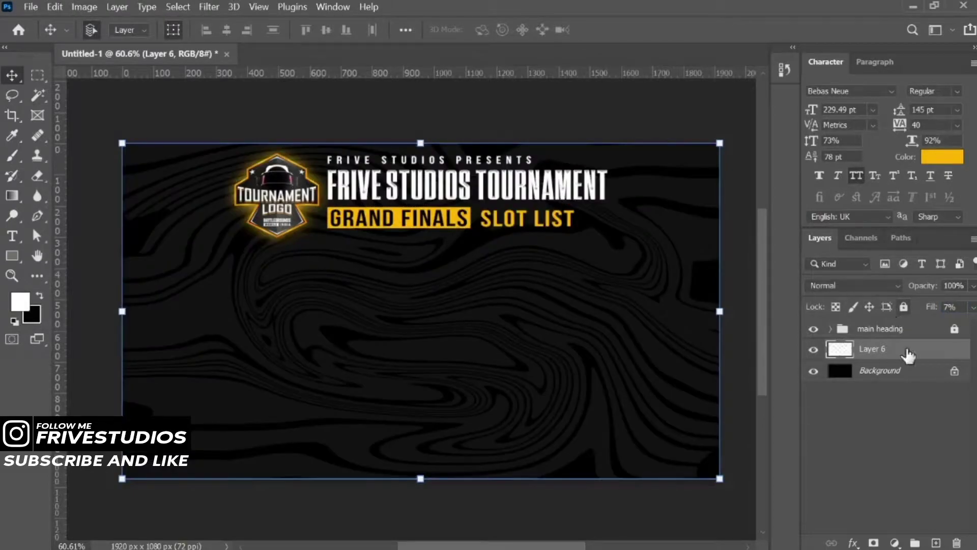
{"action": "left_click", "coordinate": [896, 442]}
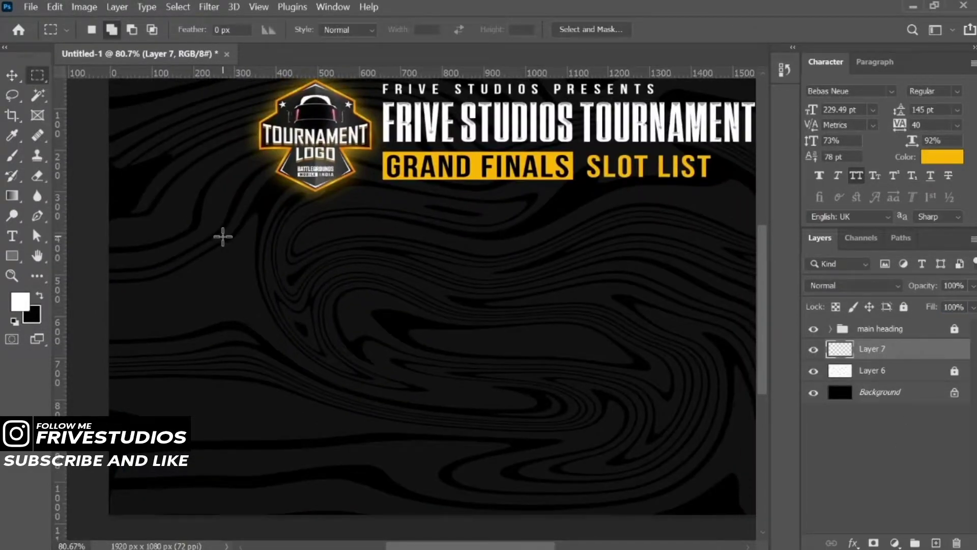
Choose the Rectangle Tool from the shape tools
{"action": "scroll", "coordinate": [223, 236], "scroll_direction": "down", "scroll_amount": 3}
{"action": "left_click", "coordinate": [12, 255]}
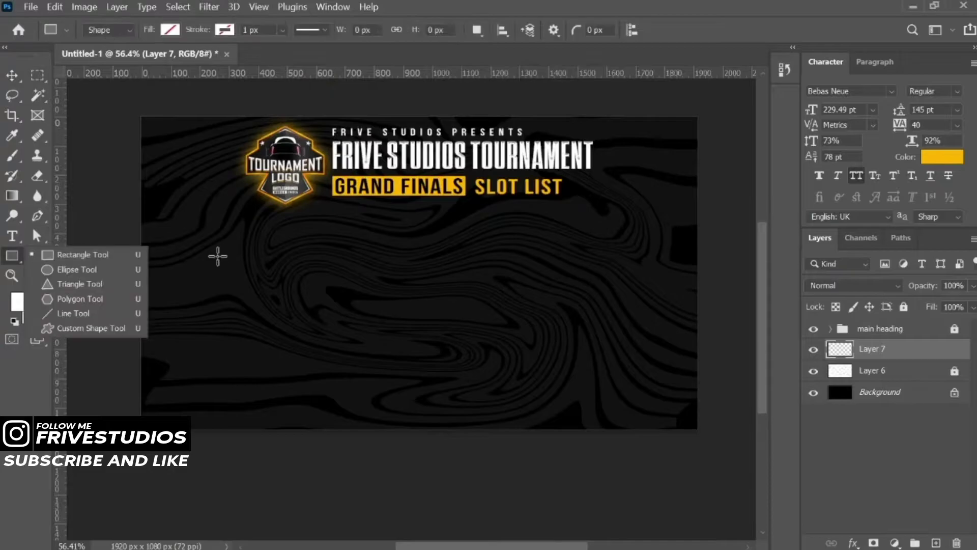
{"action": "left_click", "coordinate": [108, 259]}
{"action": "scroll", "coordinate": [281, 247], "scroll_direction": "up", "scroll_amount": 2}
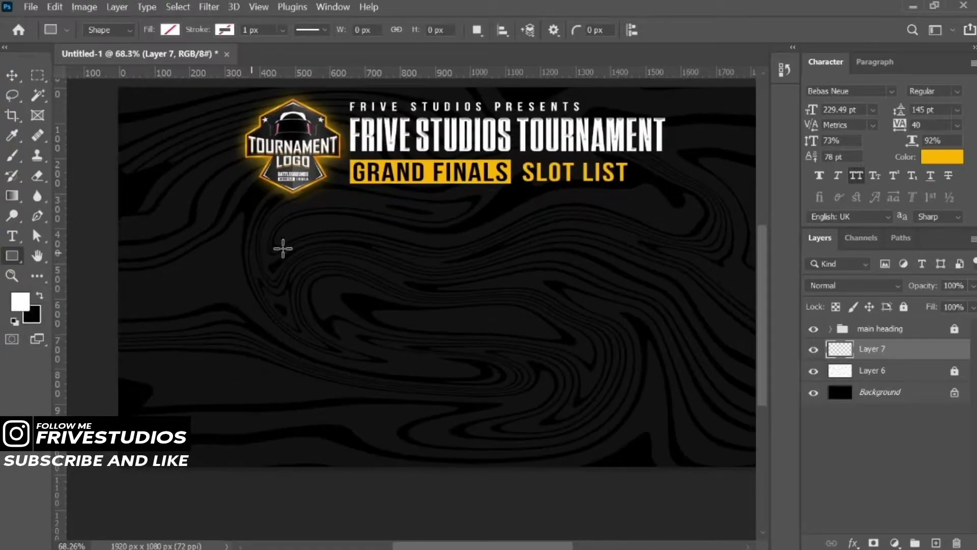
{"action": "left_click_drag", "start_coordinate": [281, 247], "coordinate": [283, 258]}
{"action": "scroll", "coordinate": [285, 260], "scroll_direction": "down", "scroll_amount": 2}
Drag a vertical guide to 960 px, lock Layer 6, and select Layer 7
{"action": "key", "text": "v"}
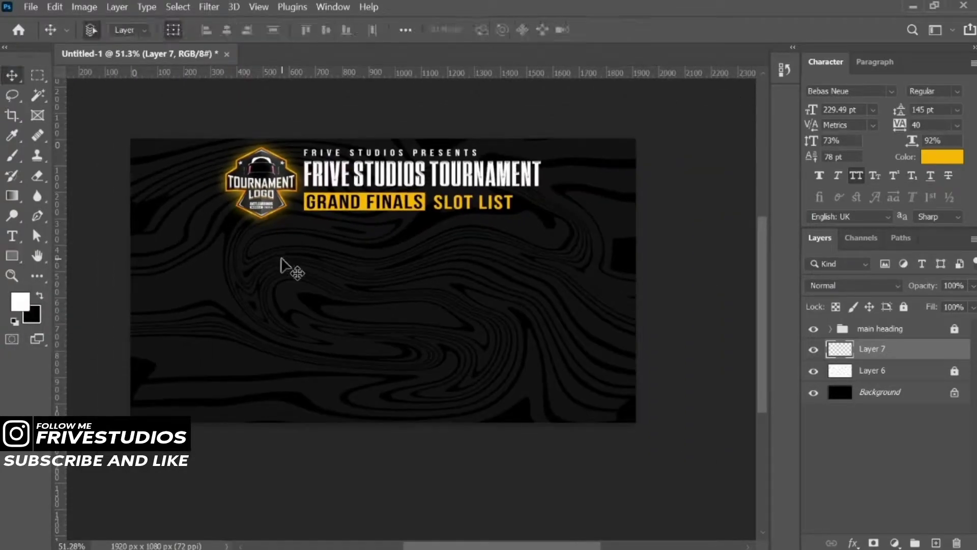
{"action": "left_click", "coordinate": [953, 372]}
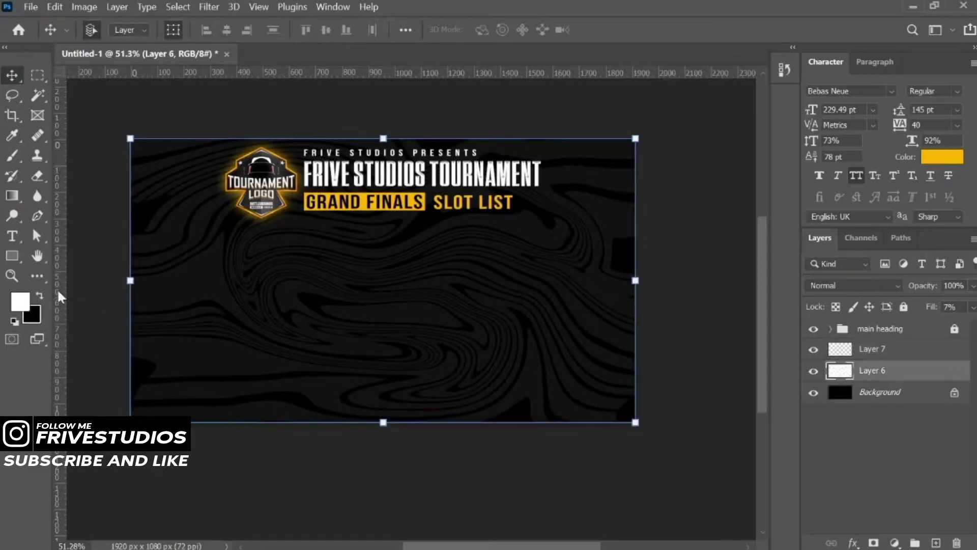
{"action": "left_click_drag", "start_coordinate": [57, 299], "coordinate": [383, 304]}
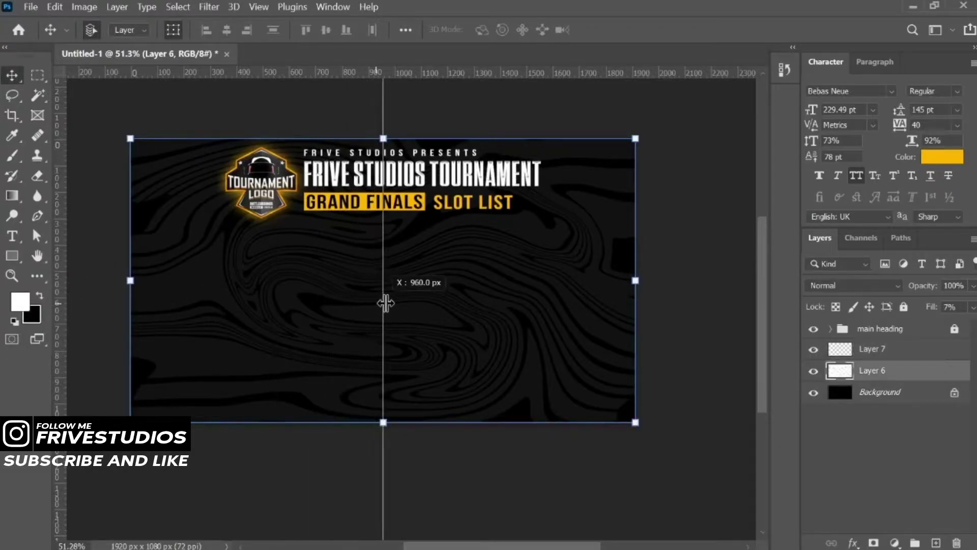
{"action": "left_click", "coordinate": [903, 307]}
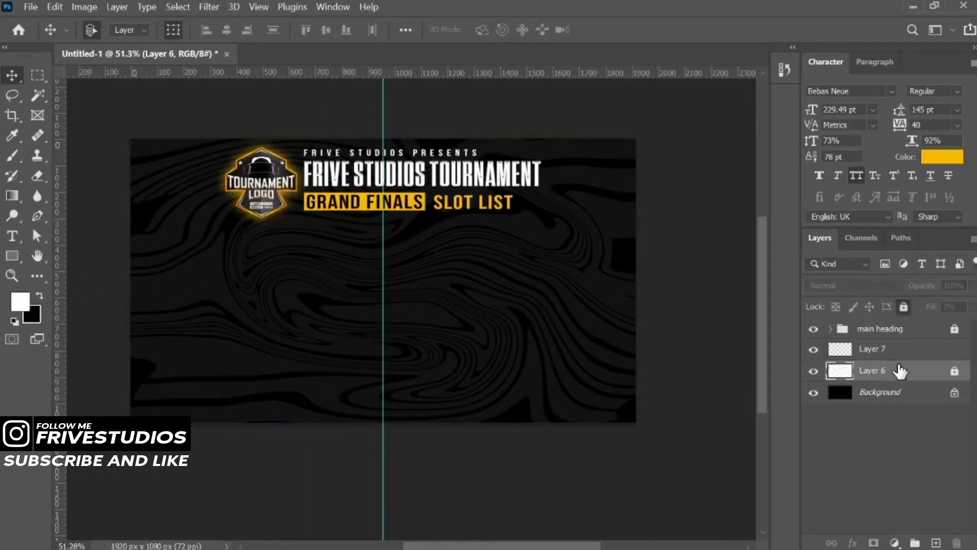
{"action": "left_click", "coordinate": [898, 350]}
{"action": "scroll", "coordinate": [203, 308], "scroll_direction": "up", "scroll_amount": 2}
{"action": "left_click_drag", "start_coordinate": [219, 281], "coordinate": [244, 283]}
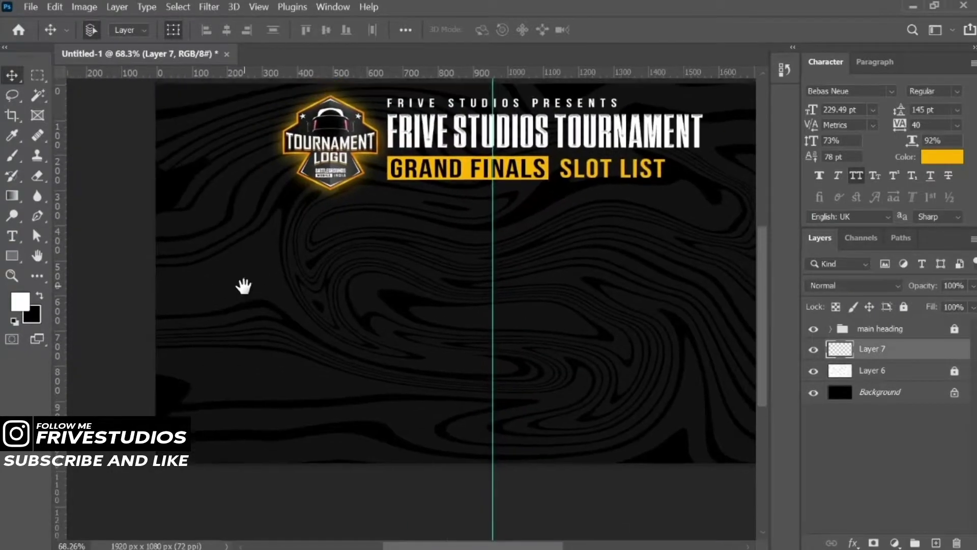
Draw a 780 × 52 px bar to the left of the centre guide
{"action": "left_click", "coordinate": [12, 255]}
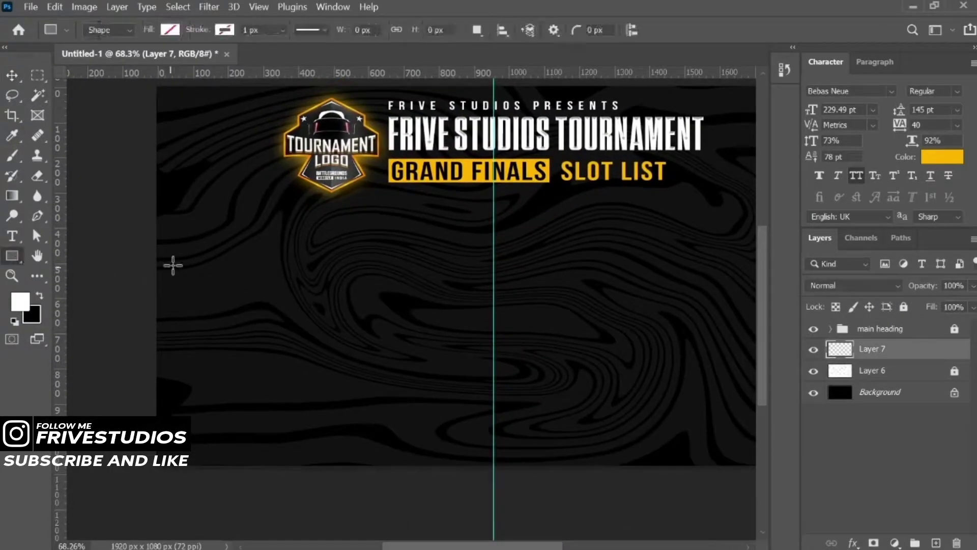
{"action": "scroll", "coordinate": [206, 257], "scroll_direction": "up", "scroll_amount": 2}
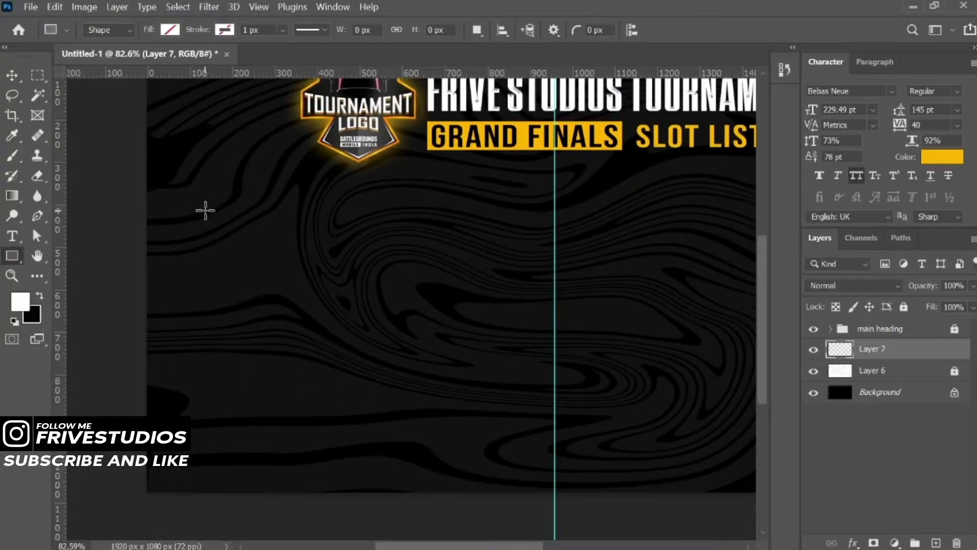
{"action": "left_click_drag", "start_coordinate": [201, 207], "coordinate": [531, 228]}
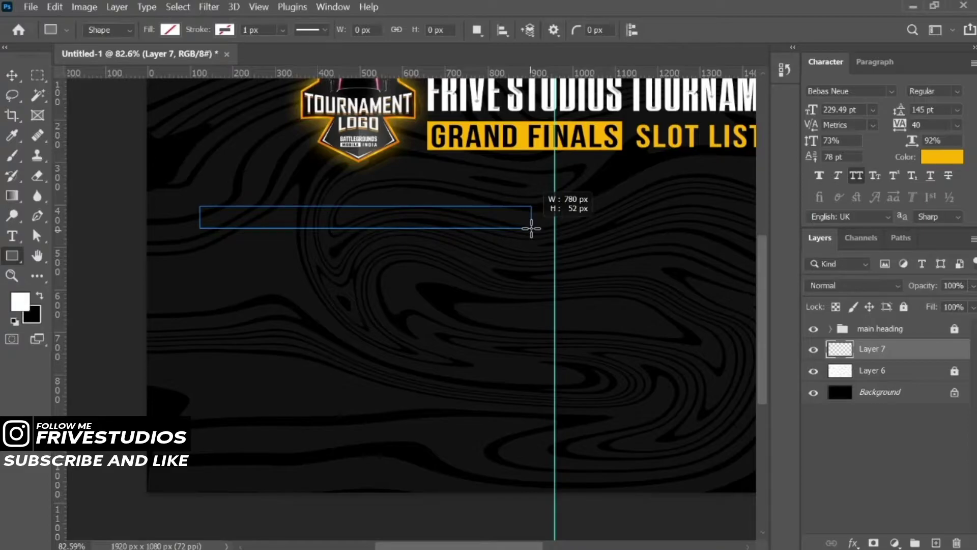
{"action": "left_click_drag", "start_coordinate": [531, 228], "coordinate": [532, 229]}
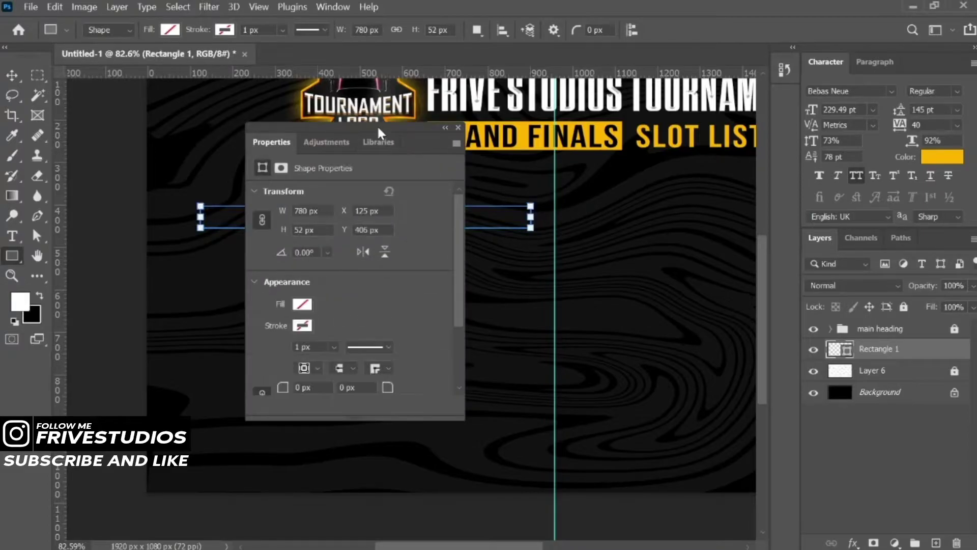
Round the bar's corners to 6 px and drop its layer fill to 0%
{"action": "mouse_move", "coordinate": [383, 137]}
{"action": "left_mouse_down"}
{"action": "mouse_move", "coordinate": [705, 150]}
{"action": "mouse_move", "coordinate": [724, 126]}
{"action": "left_mouse_up"}
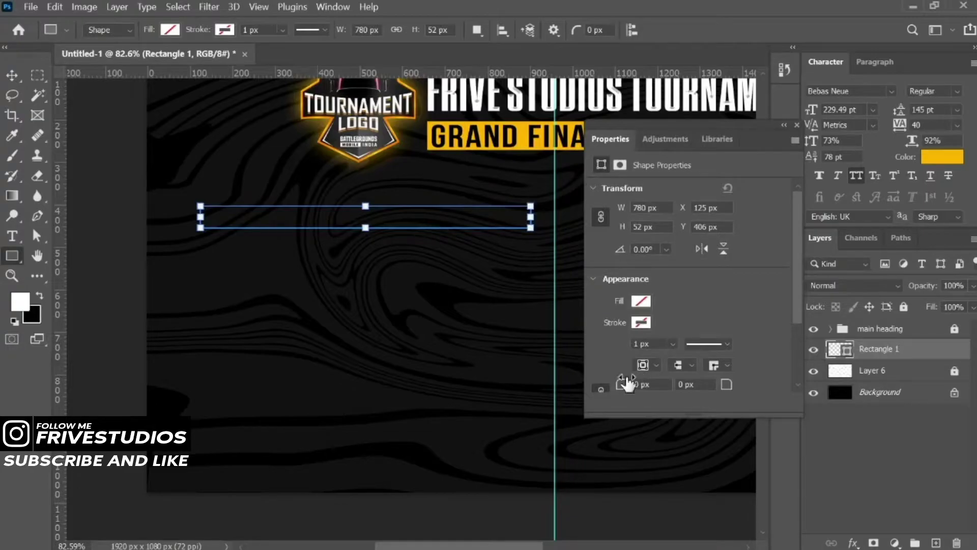
{"action": "left_click", "coordinate": [629, 385]}
{"action": "type", "text": "6"}
{"action": "left_click", "coordinate": [797, 125]}
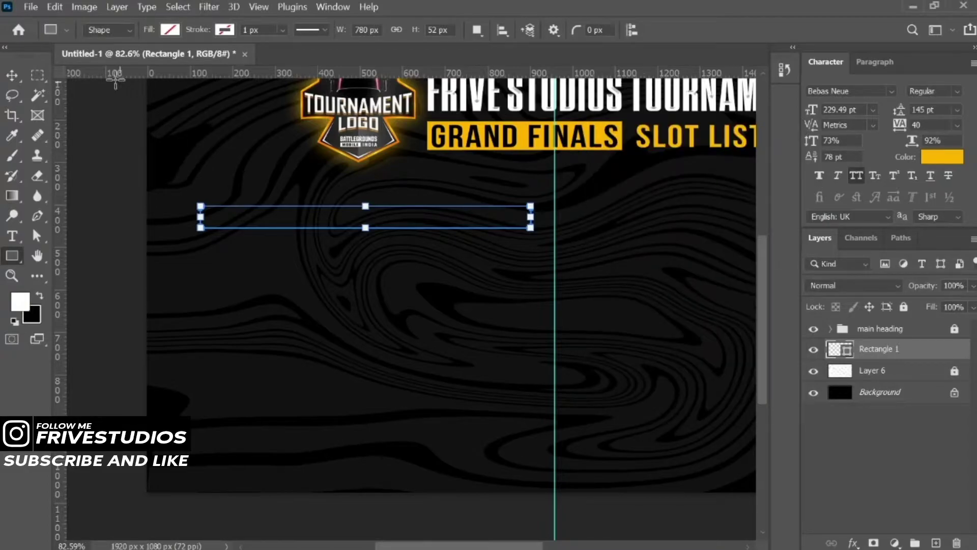
{"action": "left_click", "coordinate": [12, 75]}
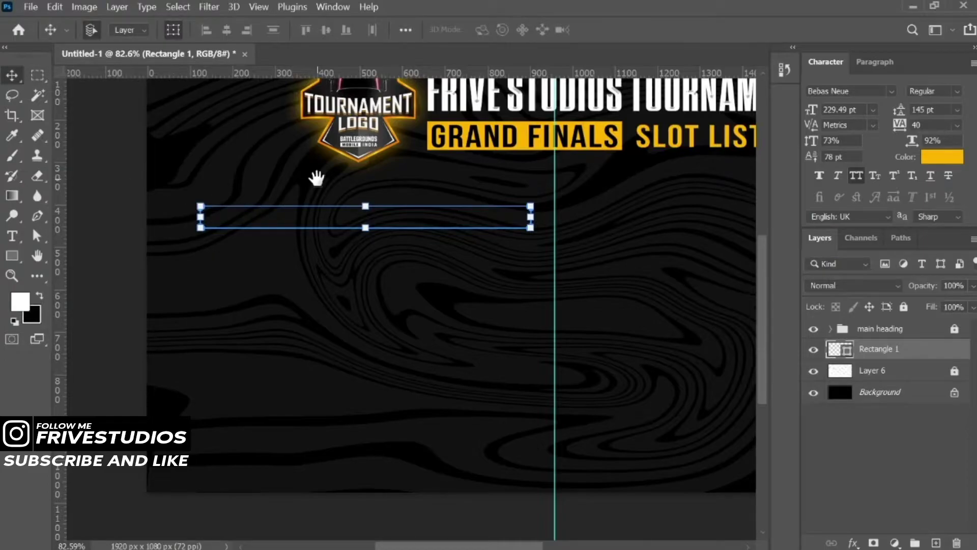
{"action": "left_click_drag", "start_coordinate": [316, 175], "coordinate": [258, 218]}
{"action": "left_click_drag", "start_coordinate": [930, 308], "coordinate": [560, 331]}
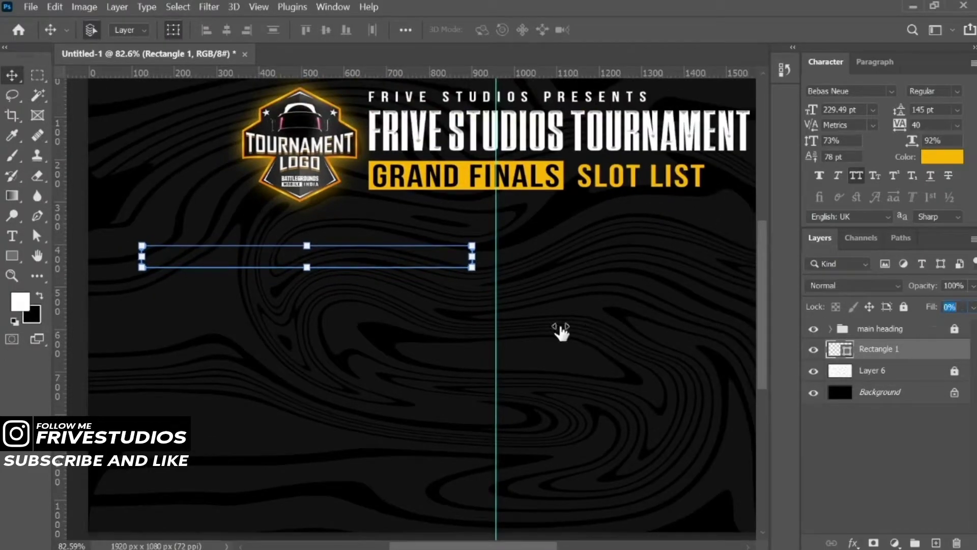
Enable Gradient Overlay on Rectangle 1 with a black-to-transparent gradient
{"action": "double_click", "coordinate": [942, 356]}
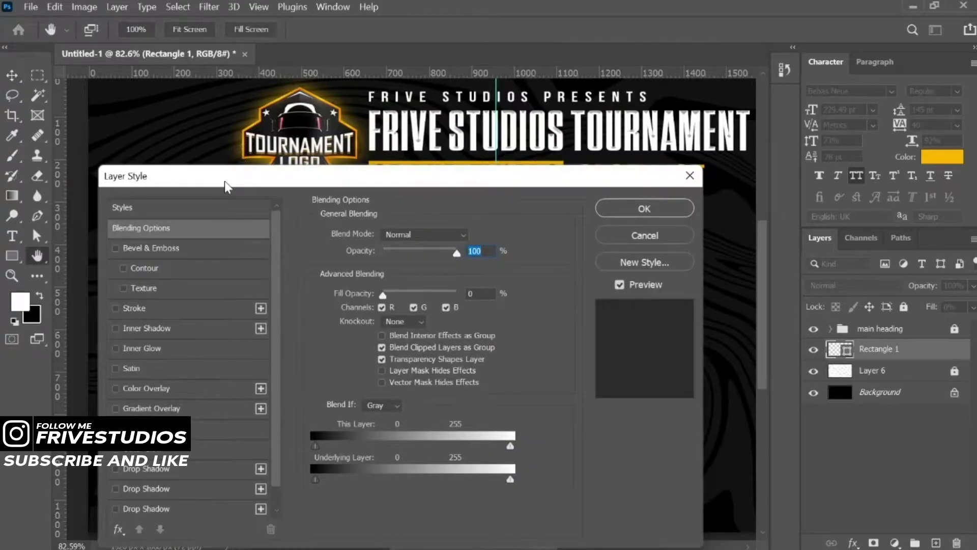
{"action": "left_click_drag", "start_coordinate": [226, 187], "coordinate": [653, 68]}
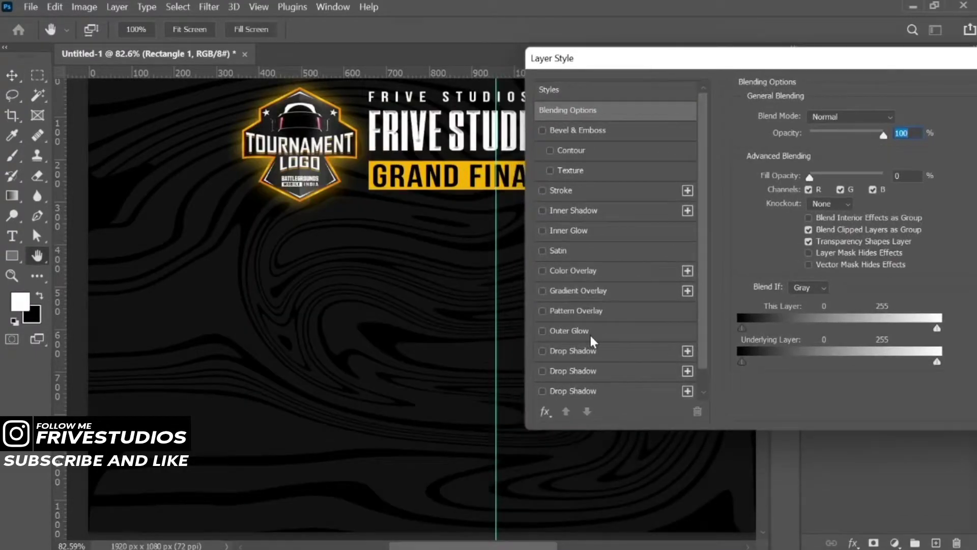
{"action": "left_click", "coordinate": [602, 291]}
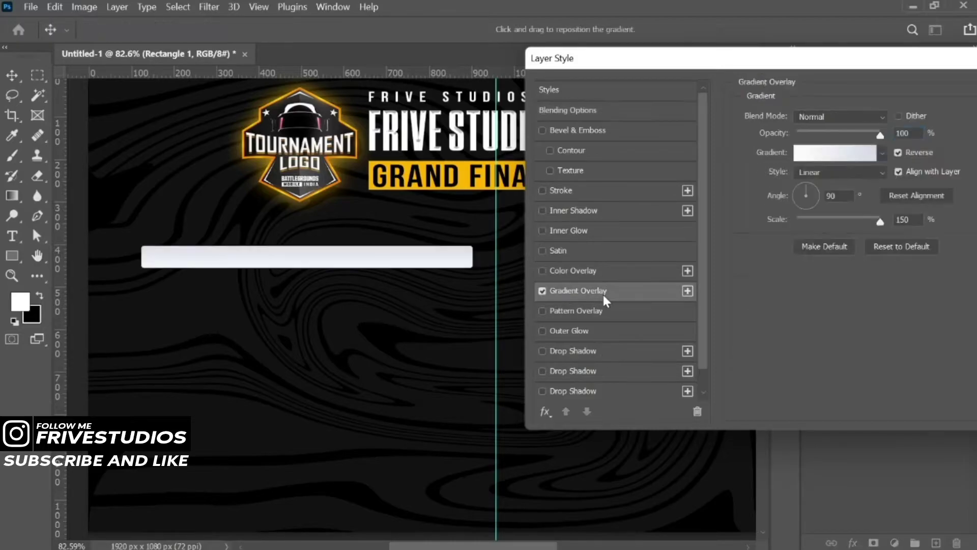
{"action": "left_click", "coordinate": [882, 153]}
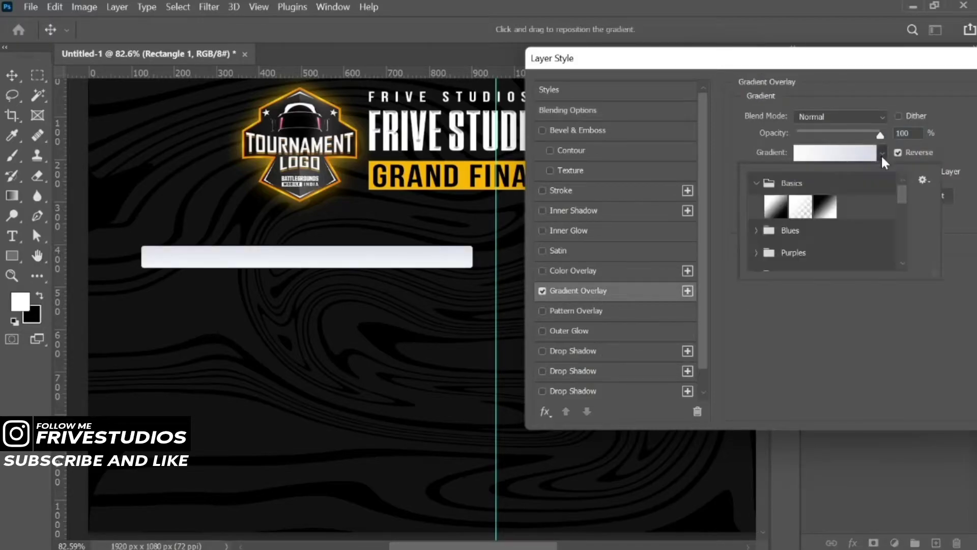
{"action": "left_click", "coordinate": [800, 207]}
{"action": "double_click", "coordinate": [824, 206]}
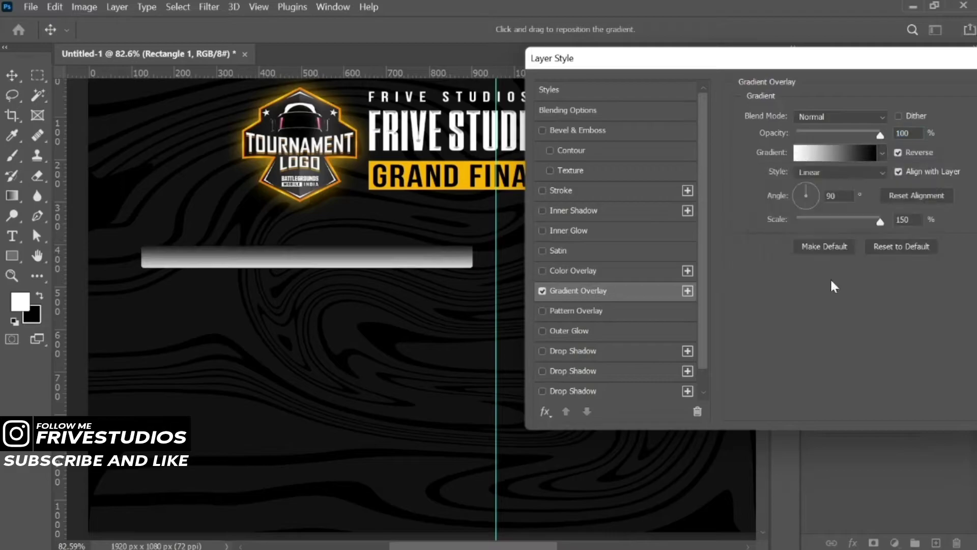
{"action": "left_click", "coordinate": [831, 155]}
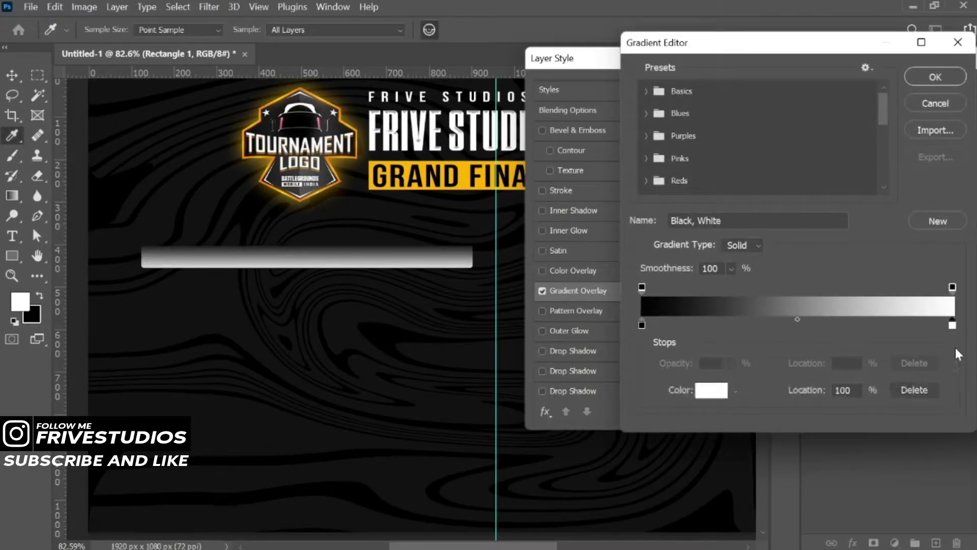
{"action": "left_click_drag", "start_coordinate": [952, 325], "coordinate": [954, 351]}
{"action": "left_click", "coordinate": [952, 286]}
{"action": "left_click_drag", "start_coordinate": [666, 367], "coordinate": [139, 330]}
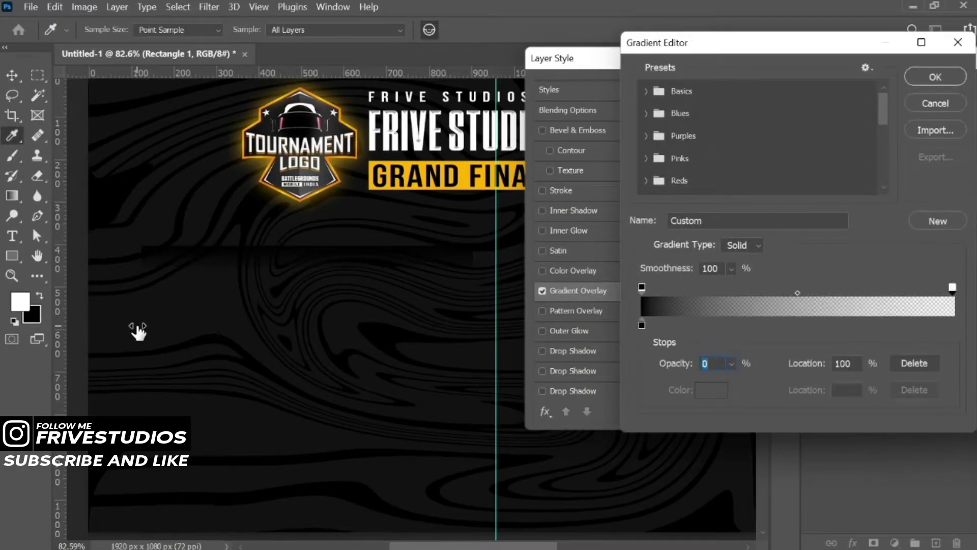
{"action": "left_click", "coordinate": [934, 76]}
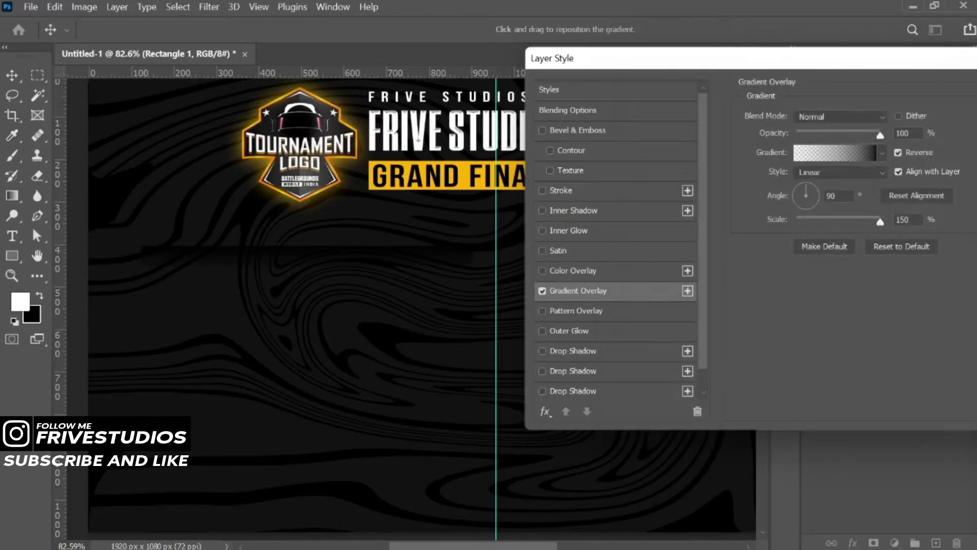
Set the gradient angle to 180°, sample the banner gold for its left stop, and adjust scale
{"action": "type", "text": "18"}
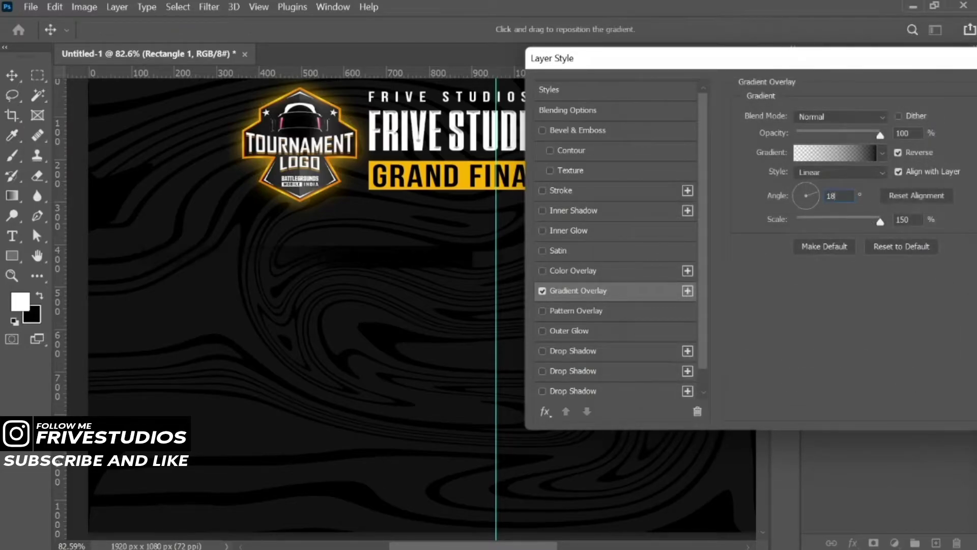
{"action": "type", "text": "0"}
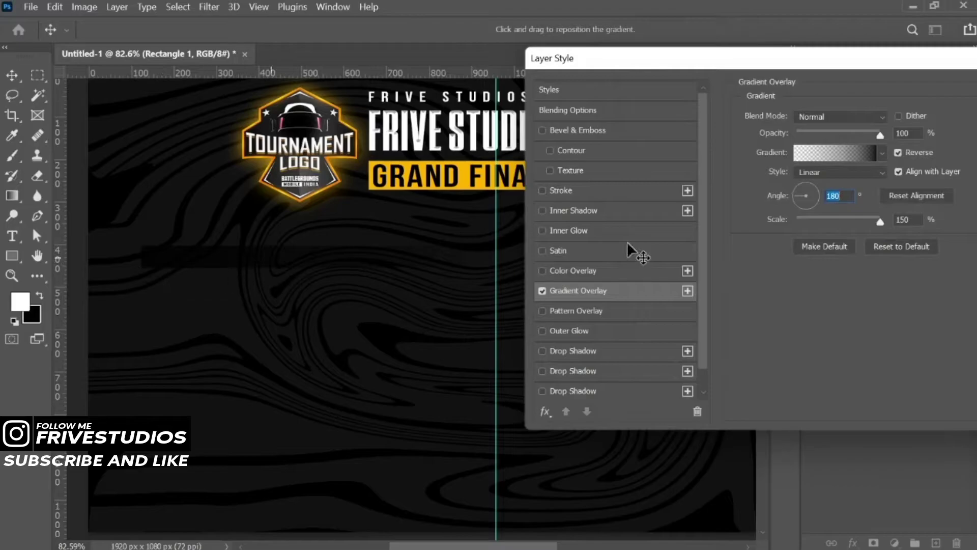
{"action": "left_click", "coordinate": [870, 155]}
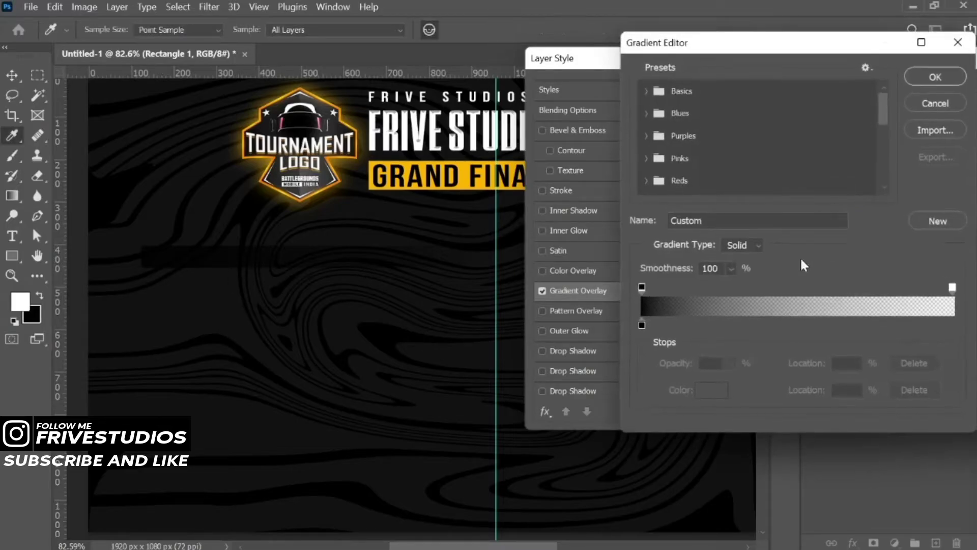
{"action": "left_click", "coordinate": [642, 324]}
{"action": "left_click", "coordinate": [472, 170]}
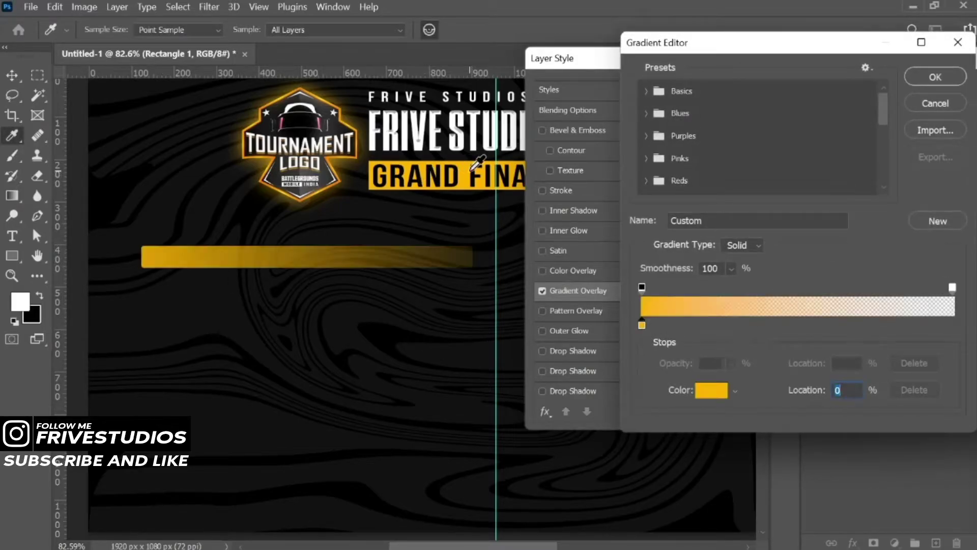
{"action": "left_click", "coordinate": [930, 71]}
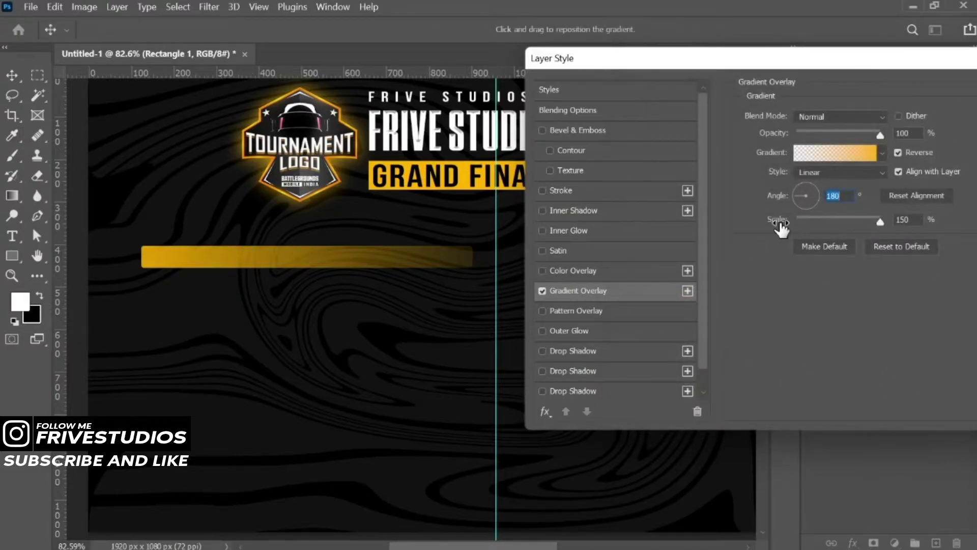
{"action": "mouse_move", "coordinate": [781, 228]}
{"action": "left_mouse_down"}
{"action": "mouse_move", "coordinate": [719, 226]}
{"action": "mouse_move", "coordinate": [752, 228]}
{"action": "left_mouse_up"}
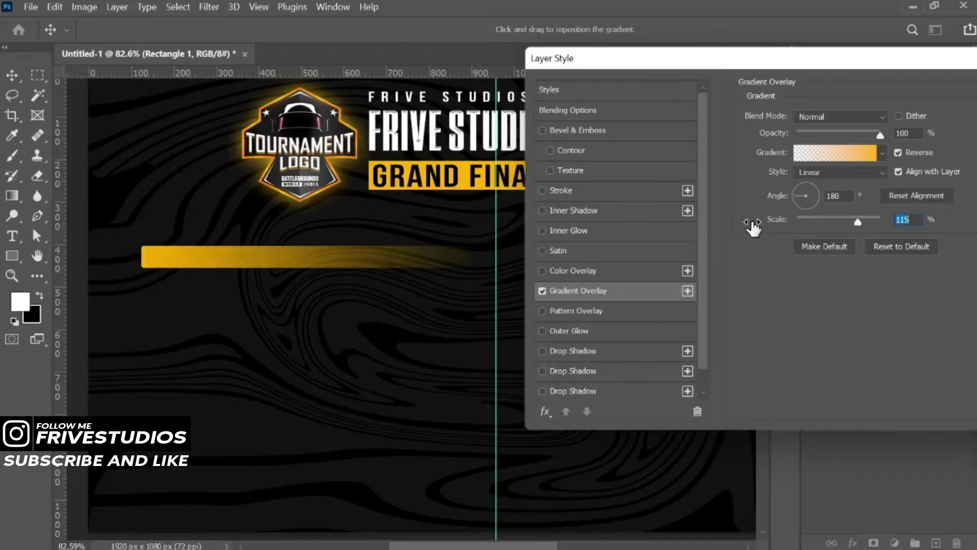
{"action": "left_click_drag", "start_coordinate": [414, 262], "coordinate": [364, 261]}
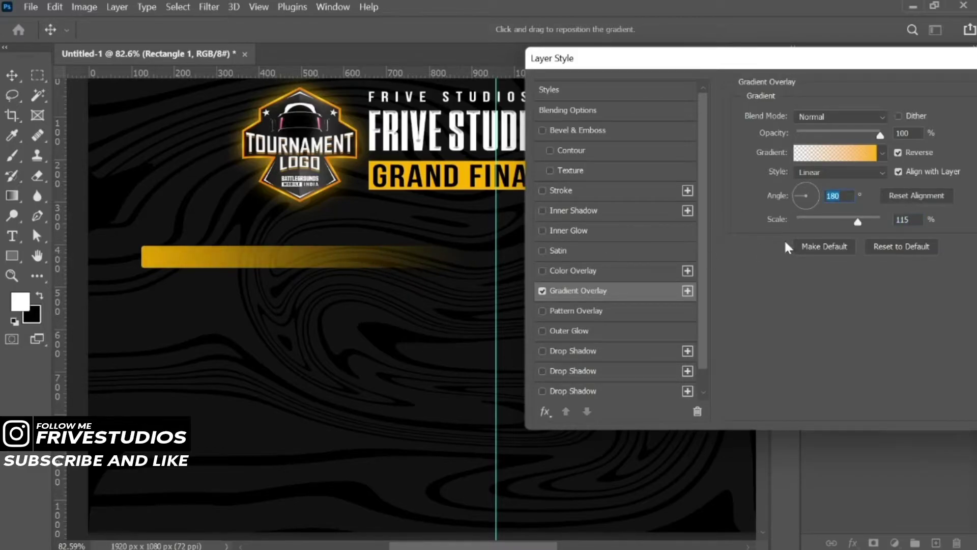
{"action": "left_click_drag", "start_coordinate": [772, 224], "coordinate": [777, 224]}
Enable Stroke on the gold bar with a white-to-transparent gradient fill
{"action": "left_click_drag", "start_coordinate": [357, 261], "coordinate": [436, 272]}
{"action": "left_click", "coordinate": [589, 193]}
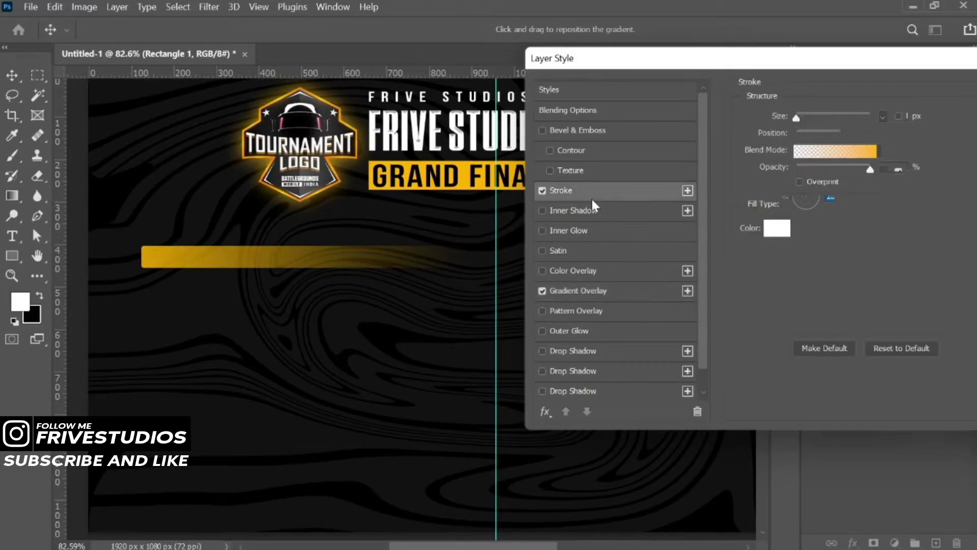
{"action": "left_click", "coordinate": [824, 207]}
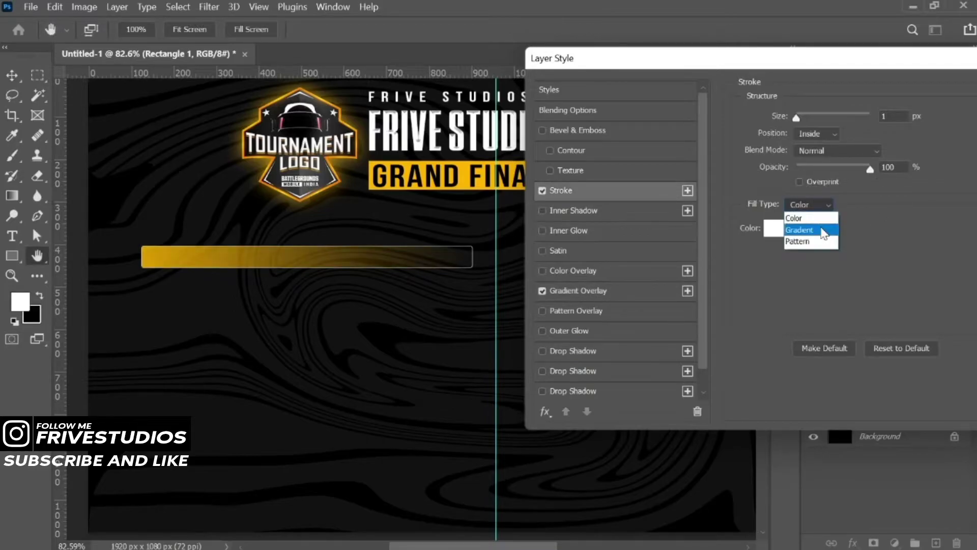
{"action": "left_click", "coordinate": [821, 228]}
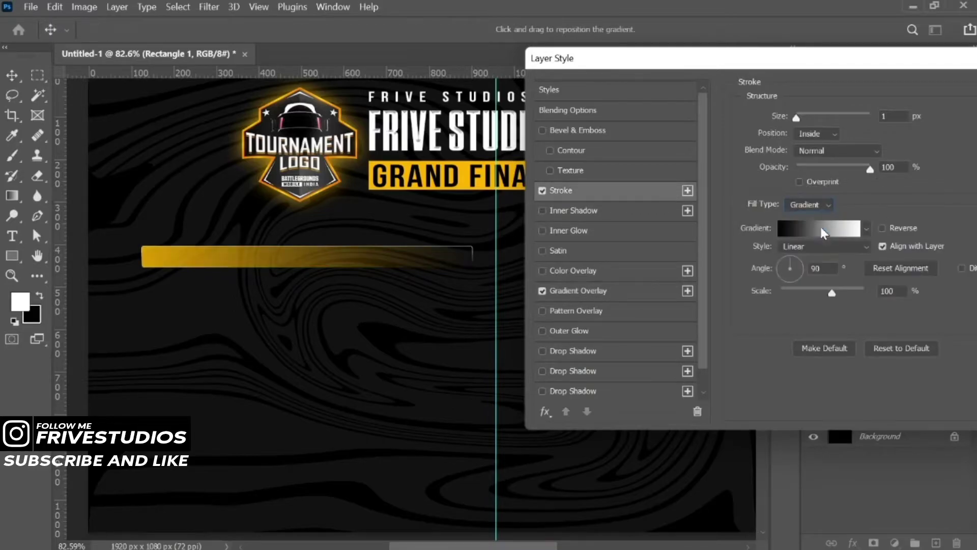
{"action": "left_click", "coordinate": [865, 229]}
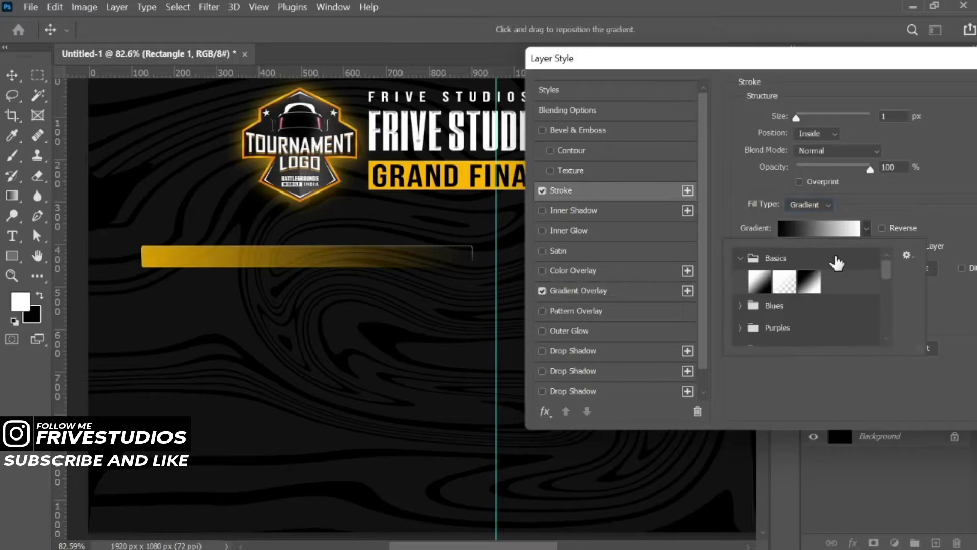
{"action": "left_click", "coordinate": [789, 273]}
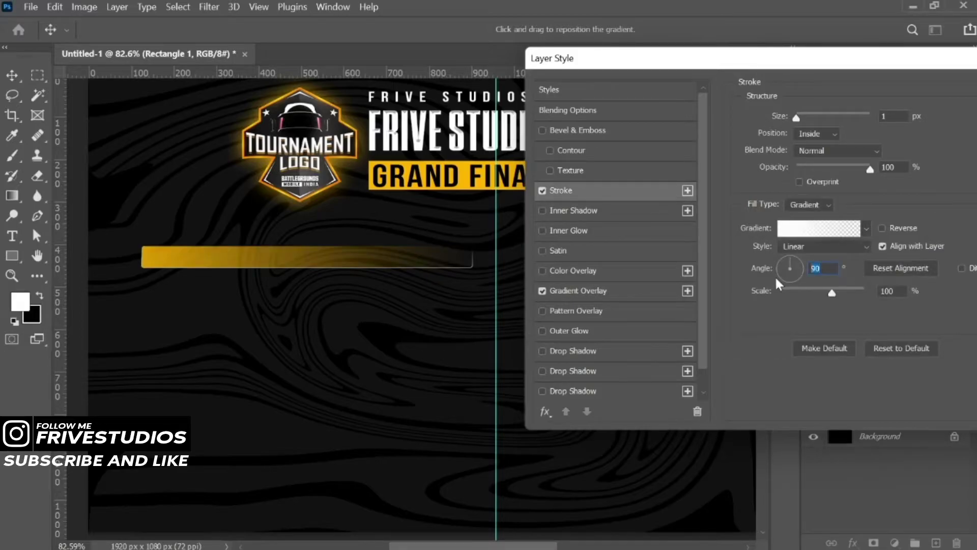
{"action": "type", "text": "80"}
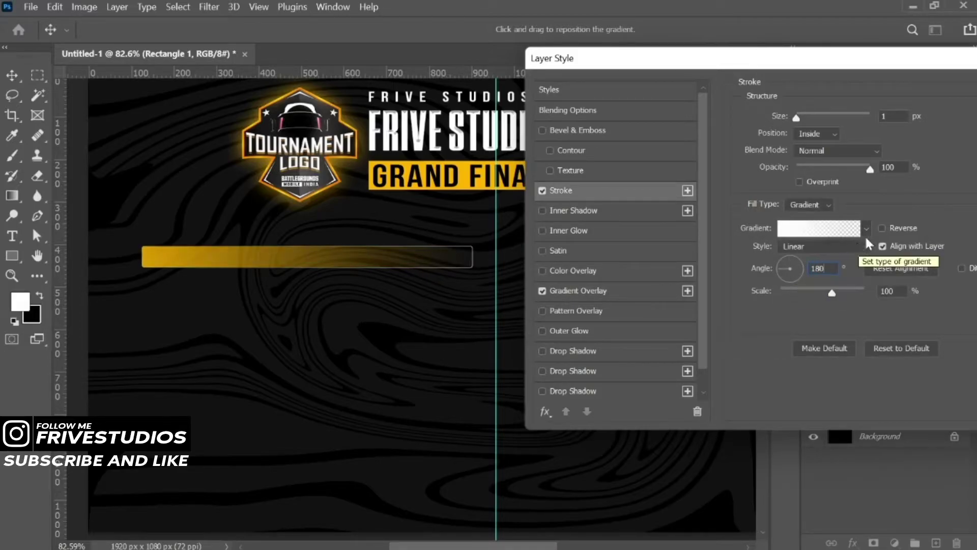
Reverse the stroke gradient, blend it in Overlay, and position it Outside
{"action": "left_click", "coordinate": [882, 228]}
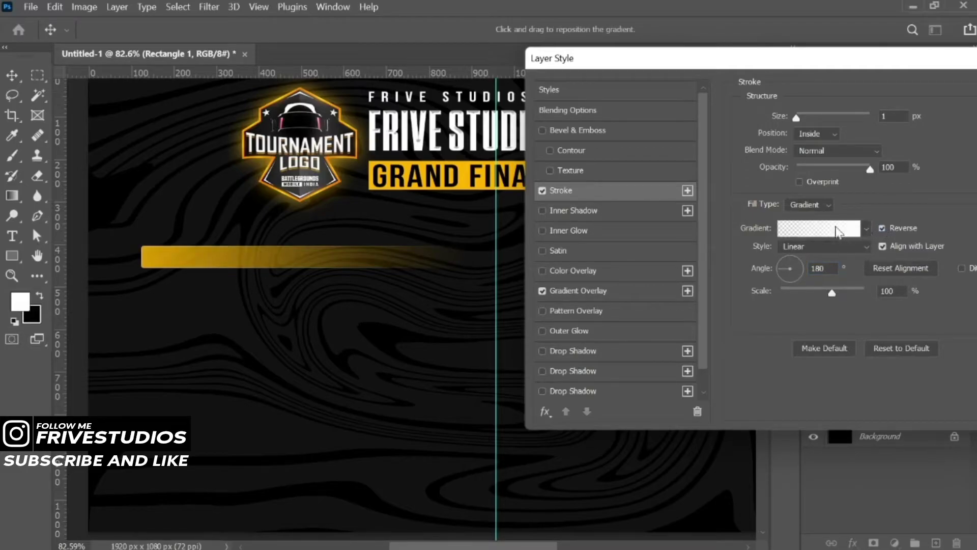
{"action": "left_click", "coordinate": [837, 151]}
{"action": "left_click", "coordinate": [832, 343]}
{"action": "left_click", "coordinate": [833, 135]}
{"action": "left_click", "coordinate": [814, 131]}
{"action": "left_click", "coordinate": [824, 150]}
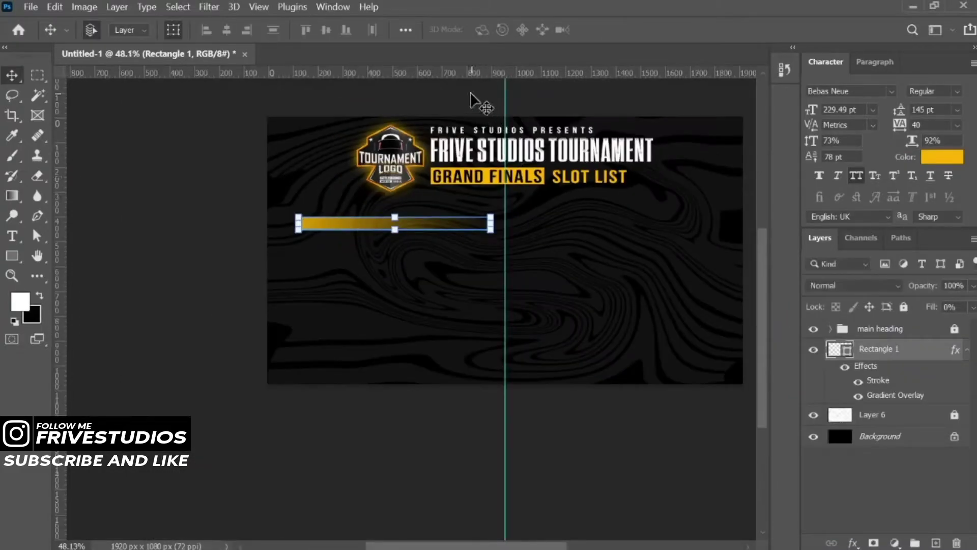
Close Layer Style and group Rectangle 1 into Group 1
{"action": "left_click", "coordinate": [470, 92]}
{"action": "scroll", "coordinate": [359, 212], "scroll_direction": "up", "scroll_amount": 3}
{"action": "scroll", "coordinate": [366, 244], "scroll_direction": "up", "scroll_amount": 2}
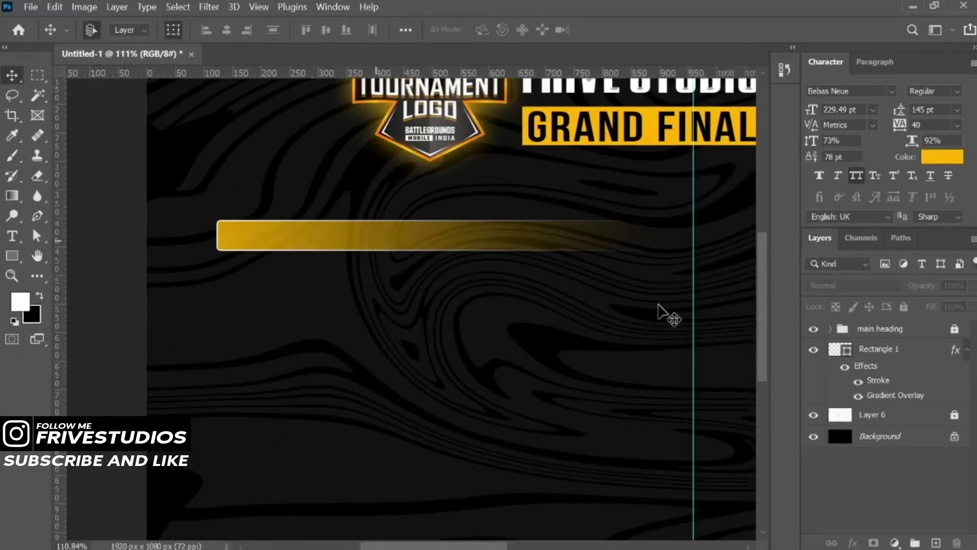
{"action": "left_click", "coordinate": [900, 356]}
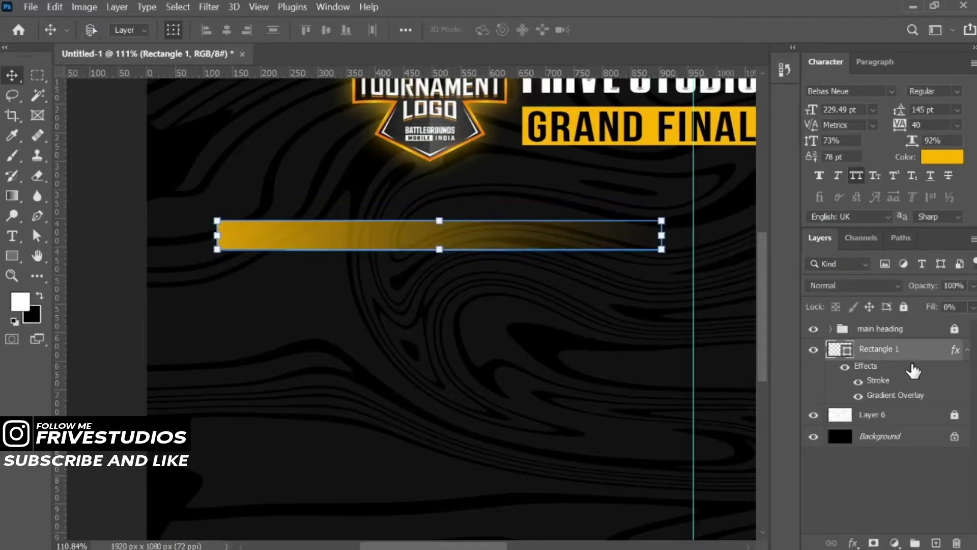
{"action": "key", "text": "ctrl+g"}
{"action": "left_click", "coordinate": [914, 371]}
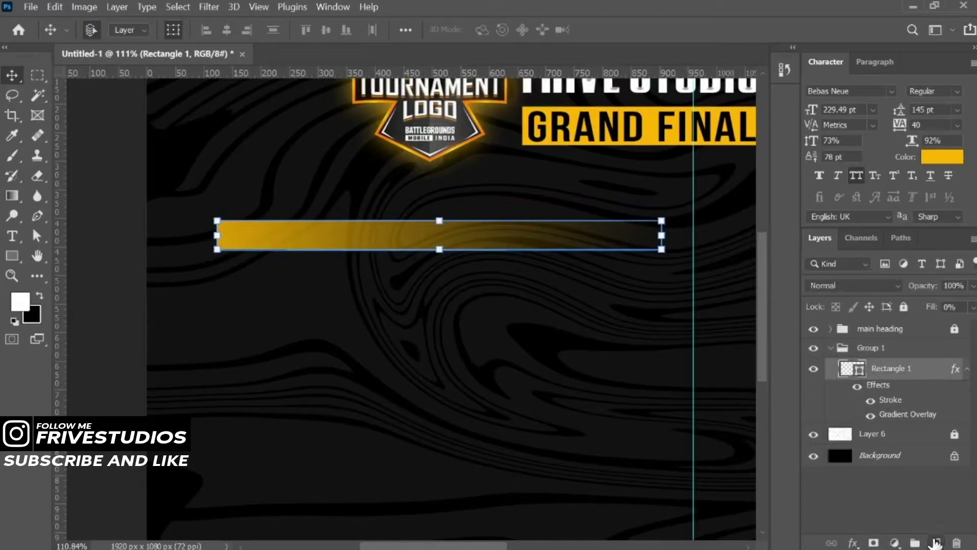
On a new layer, fill a thin 3 × 37 px vertical strip inside the bar with black
{"action": "left_click", "coordinate": [935, 542]}
{"action": "scroll", "coordinate": [246, 237], "scroll_direction": "up", "scroll_amount": 3}
{"action": "scroll", "coordinate": [246, 237], "scroll_direction": "up", "scroll_amount": 2}
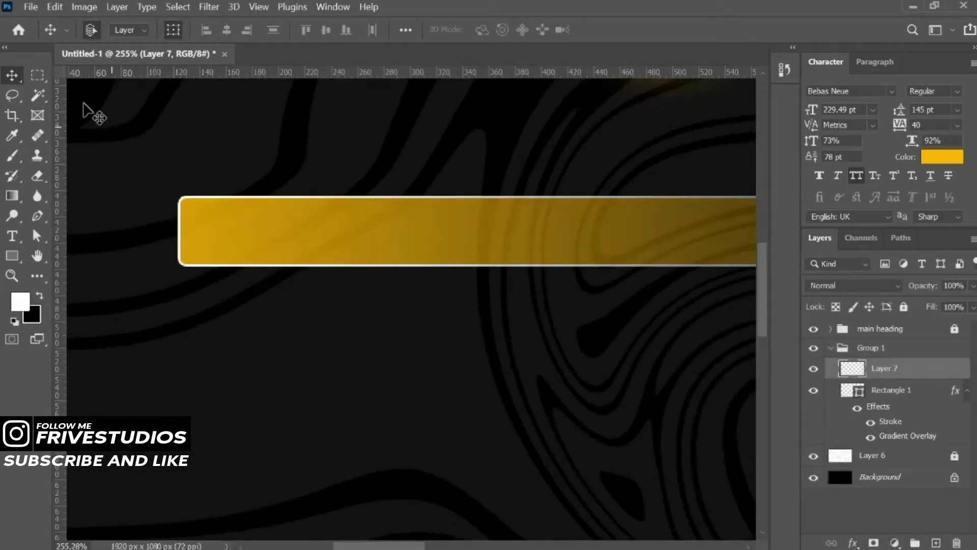
{"action": "left_click", "coordinate": [37, 75]}
{"action": "scroll", "coordinate": [269, 247], "scroll_direction": "up", "scroll_amount": 2}
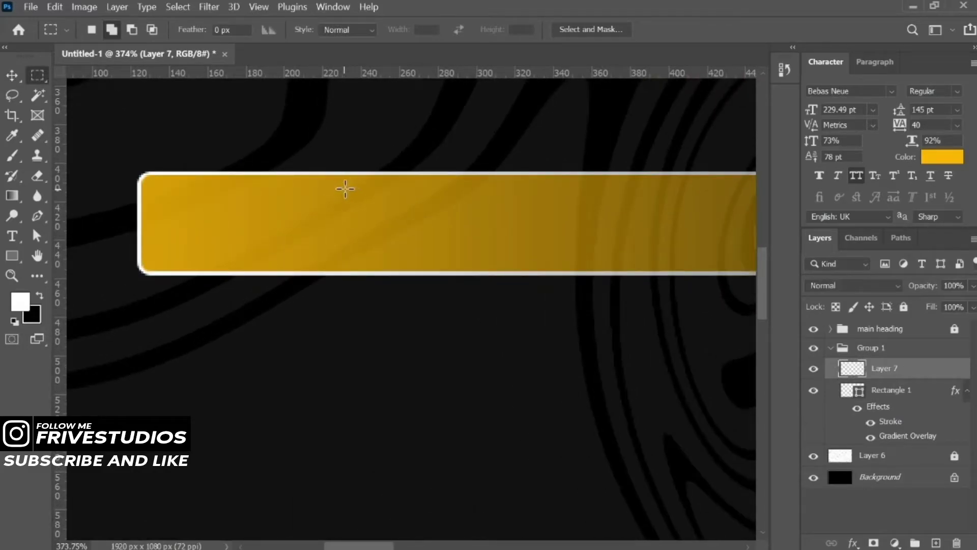
{"action": "left_click_drag", "start_coordinate": [351, 186], "coordinate": [357, 261]}
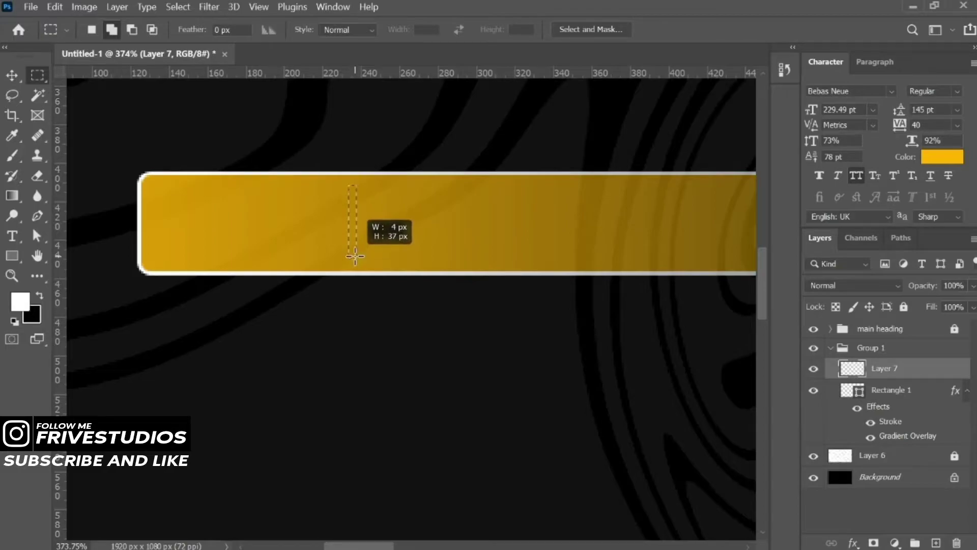
{"action": "left_click_drag", "start_coordinate": [357, 261], "coordinate": [355, 256]}
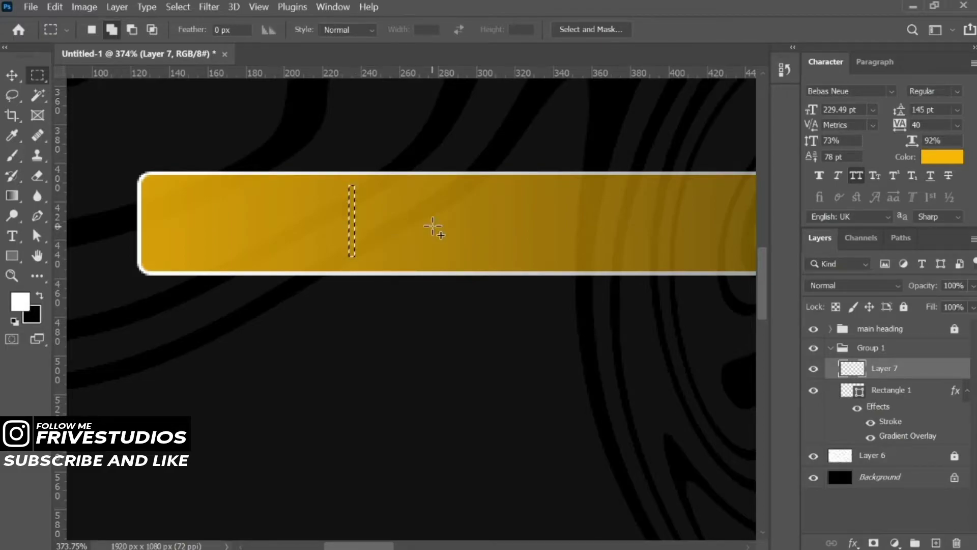
{"action": "key", "text": "ctrl+BackSpace"}
{"action": "key", "text": "ctrl+d"}
Nudge the black divider into place and lower its fill opacity
{"action": "key", "text": "v"}
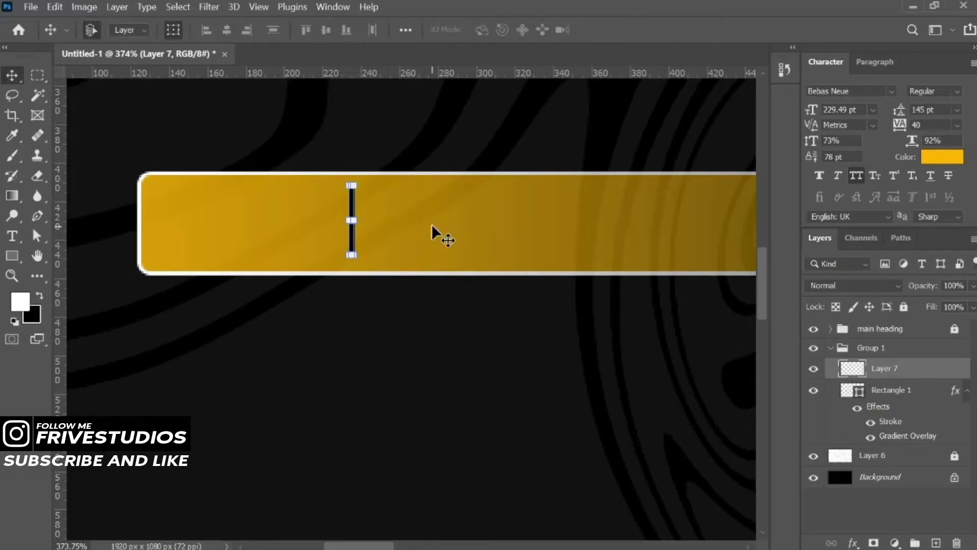
{"action": "key", "text": "ctrl+h"}
{"action": "key", "text": "Down"}
{"action": "key", "text": "Up"}
{"action": "key", "text": "Down"}
{"action": "key", "text": "Up"}
{"action": "mouse_move", "coordinate": [931, 306]}
{"action": "left_mouse_down"}
{"action": "mouse_move", "coordinate": [888, 338]}
{"action": "mouse_move", "coordinate": [908, 334]}
{"action": "left_mouse_up"}
Zoom in on the bar's left end and select the gold bar's layer
{"action": "scroll", "coordinate": [457, 267], "scroll_direction": "down", "scroll_amount": 3}
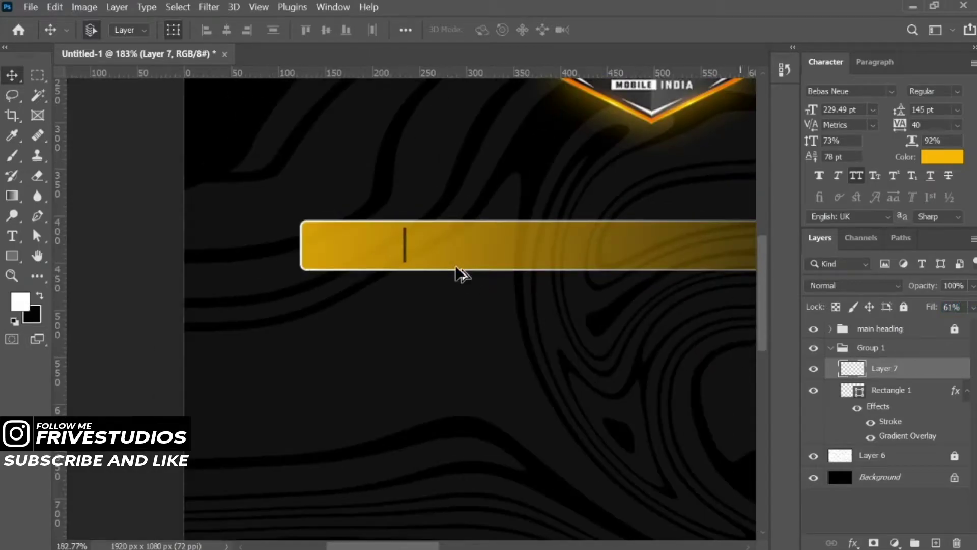
{"action": "scroll", "coordinate": [456, 267], "scroll_direction": "down", "scroll_amount": 2}
{"action": "left_click_drag", "start_coordinate": [537, 233], "coordinate": [375, 197]}
{"action": "scroll", "coordinate": [341, 204], "scroll_direction": "down", "scroll_amount": 1}
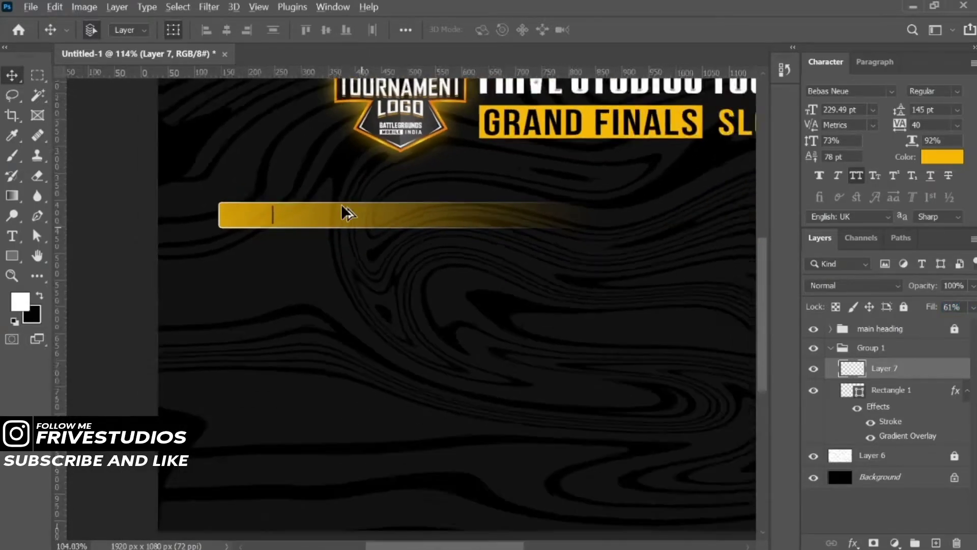
{"action": "scroll", "coordinate": [341, 204], "scroll_direction": "down", "scroll_amount": 1}
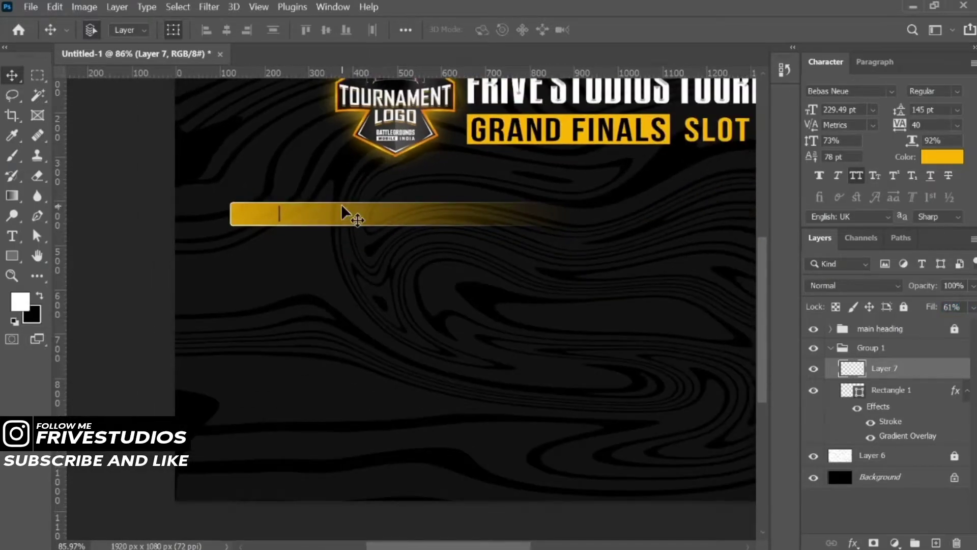
{"action": "left_click", "coordinate": [124, 248]}
{"action": "scroll", "coordinate": [209, 190], "scroll_direction": "up", "scroll_amount": 2}
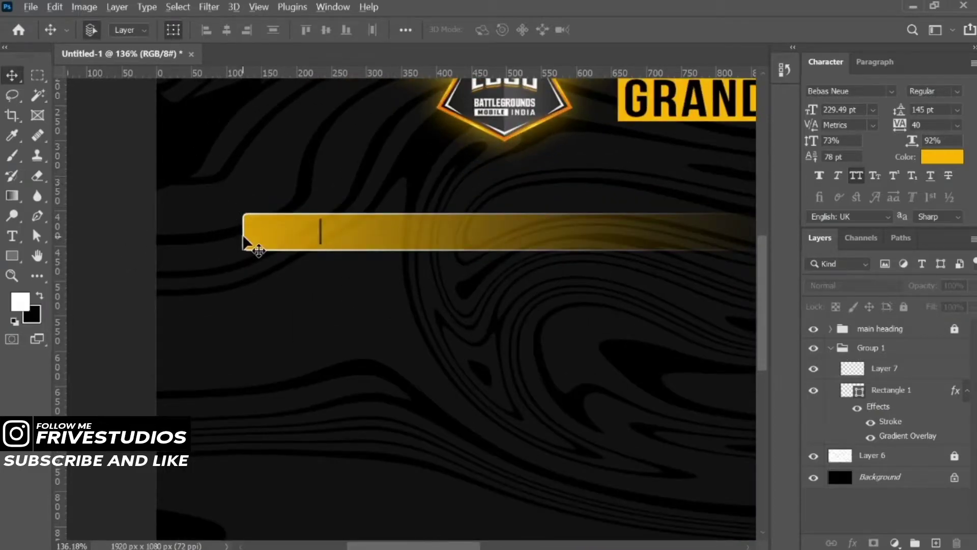
{"action": "scroll", "coordinate": [247, 239], "scroll_direction": "up", "scroll_amount": 3}
{"action": "left_click_drag", "start_coordinate": [254, 249], "coordinate": [301, 223]}
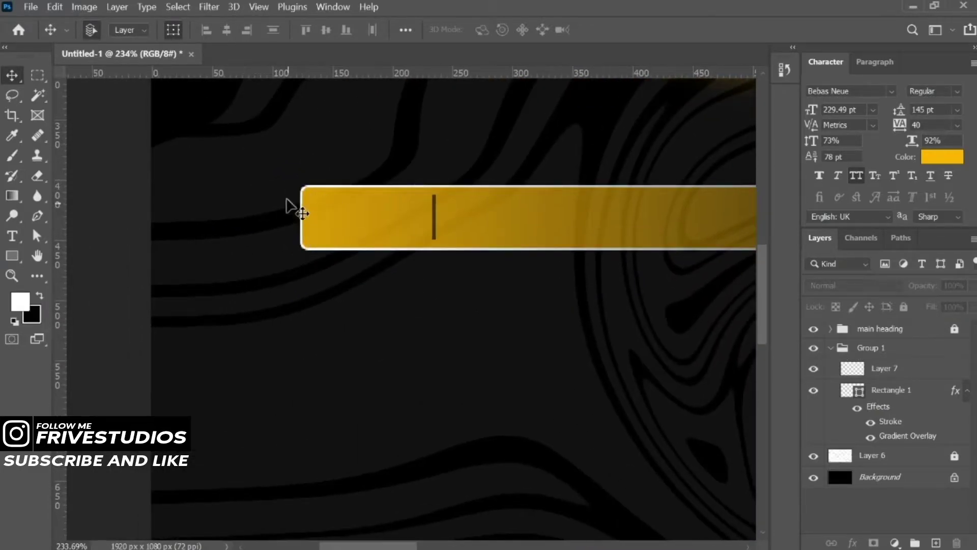
{"action": "scroll", "coordinate": [290, 207], "scroll_direction": "up", "scroll_amount": 2}
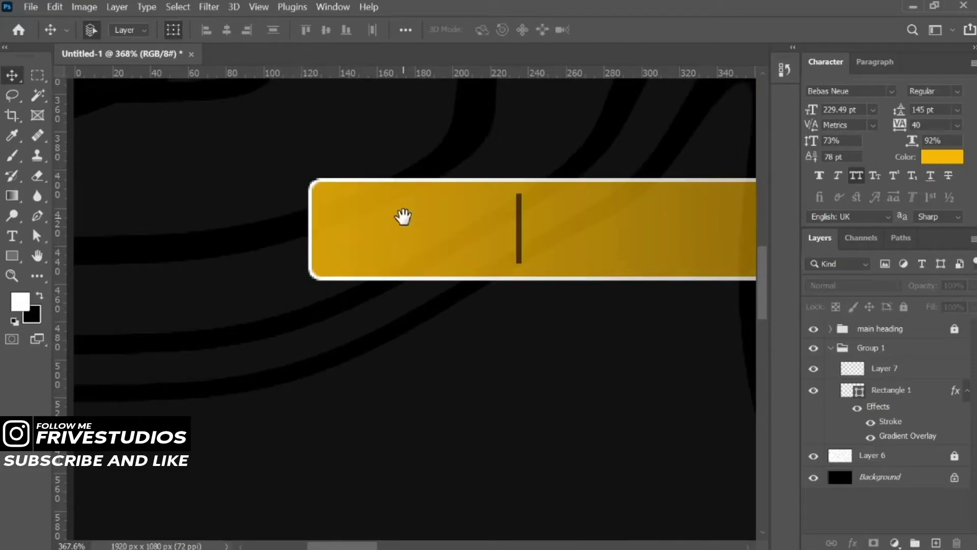
{"action": "left_click_drag", "start_coordinate": [403, 216], "coordinate": [456, 224]}
{"action": "left_click", "coordinate": [456, 225]}
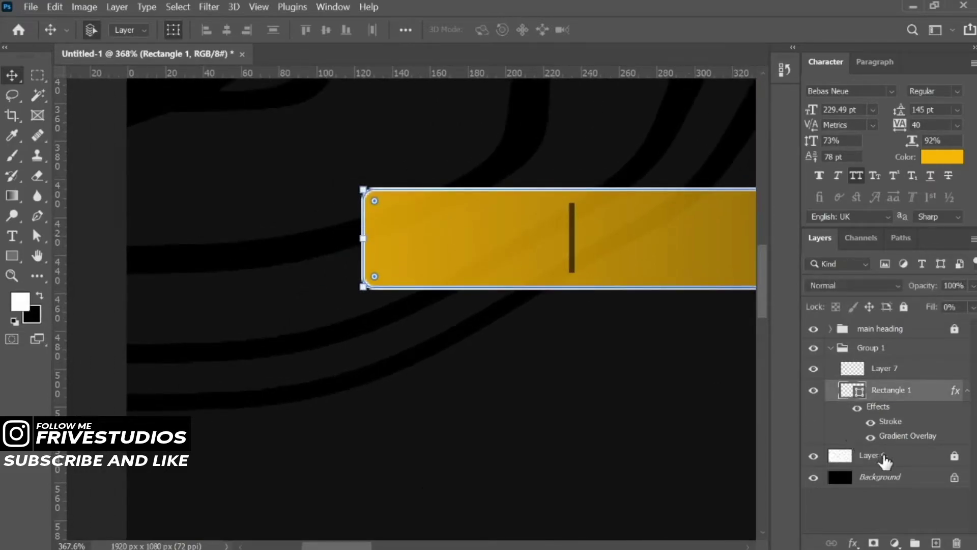
Add Layer 8 beneath Rectangle 1 and load the bar's outline as a selection
{"action": "left_click", "coordinate": [933, 543]}
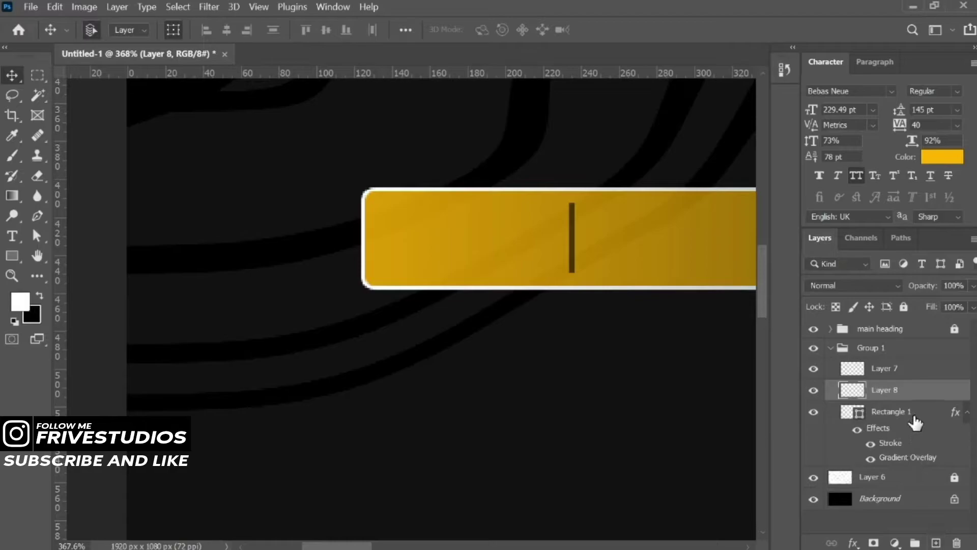
{"action": "left_click_drag", "start_coordinate": [911, 413], "coordinate": [913, 382]}
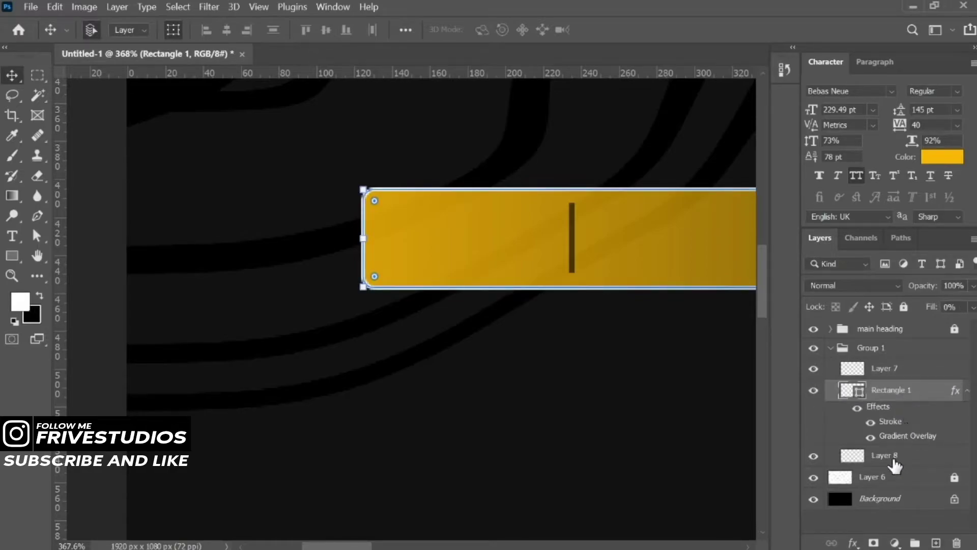
{"action": "left_click", "coordinate": [893, 458]}
{"action": "left_click", "coordinate": [849, 393], "text": "ctrl"}
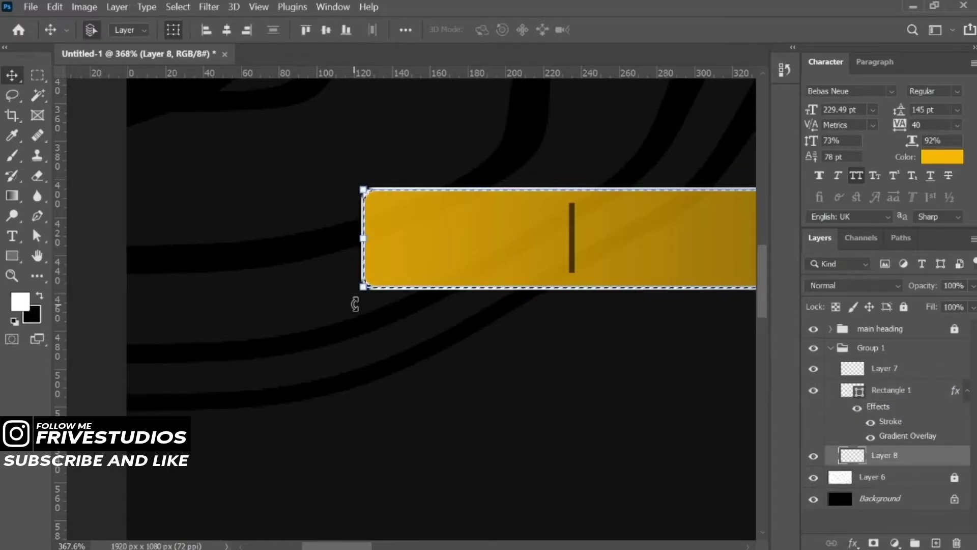
Fill a slightly extended selection on Layer 8 with yellow #ffb400
{"action": "key", "text": "m"}
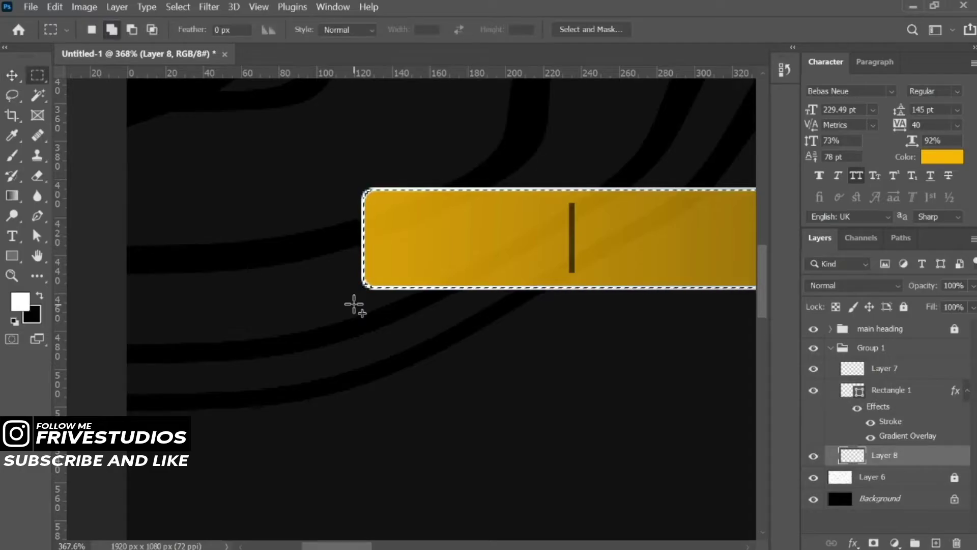
{"action": "key", "text": "Left"}
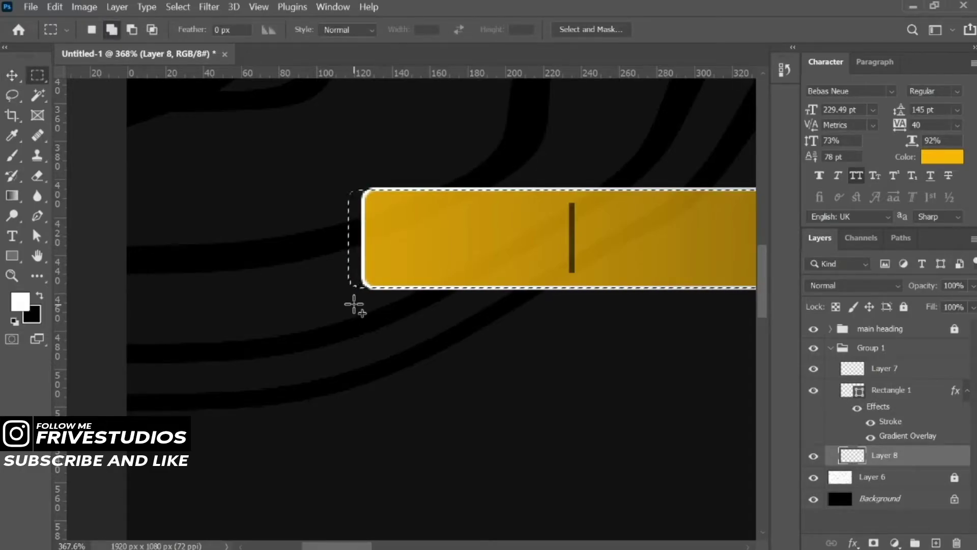
{"action": "scroll", "coordinate": [335, 326], "scroll_direction": "down", "scroll_amount": 5}
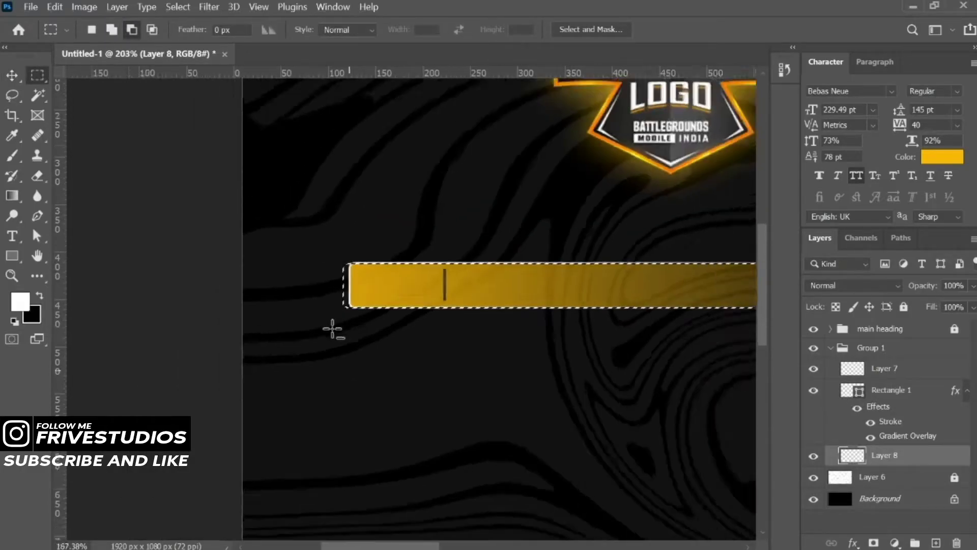
{"action": "left_click_drag", "start_coordinate": [481, 233], "coordinate": [185, 268]}
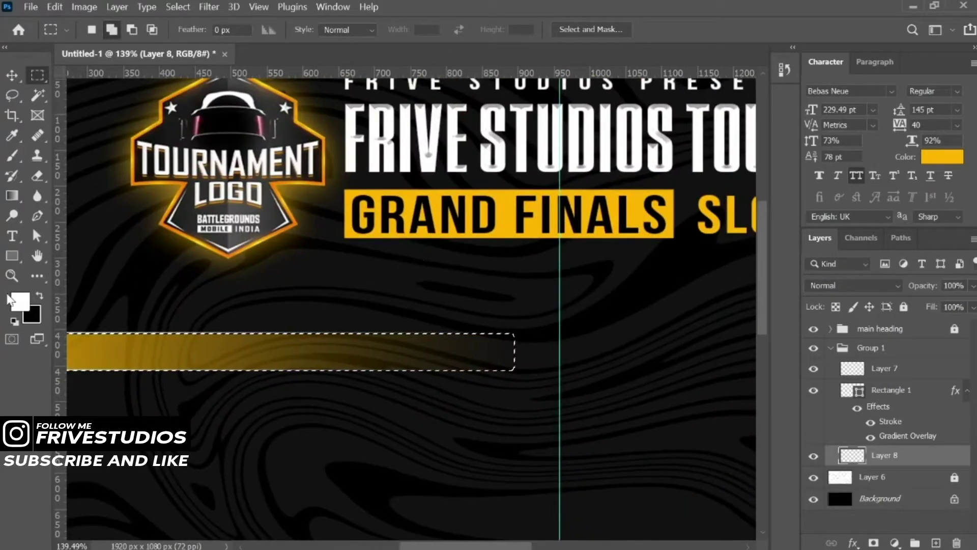
{"action": "left_click", "coordinate": [19, 305]}
{"action": "left_click", "coordinate": [449, 200]}
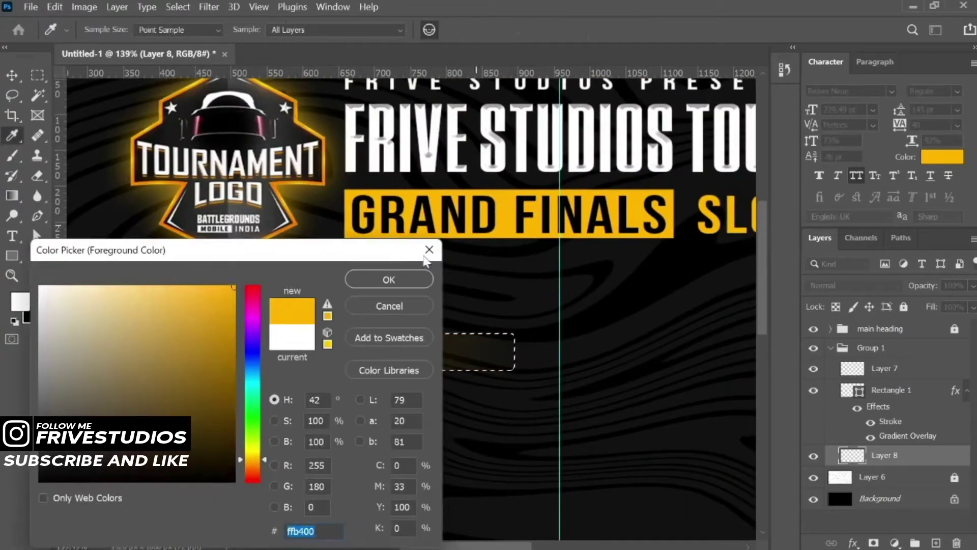
{"action": "left_click", "coordinate": [389, 279]}
{"action": "key", "text": "alt+BackSpace"}
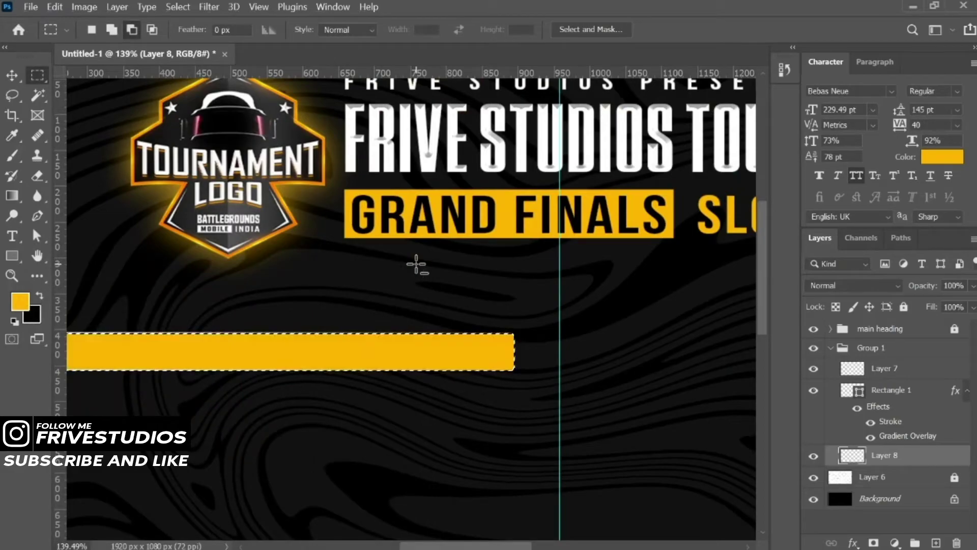
{"action": "key", "text": "ctrl+d"}
Erase the yellow fill that overlaps the gold bar's outline from Rectangle 1
{"action": "left_click_drag", "start_coordinate": [896, 454], "coordinate": [856, 391]}
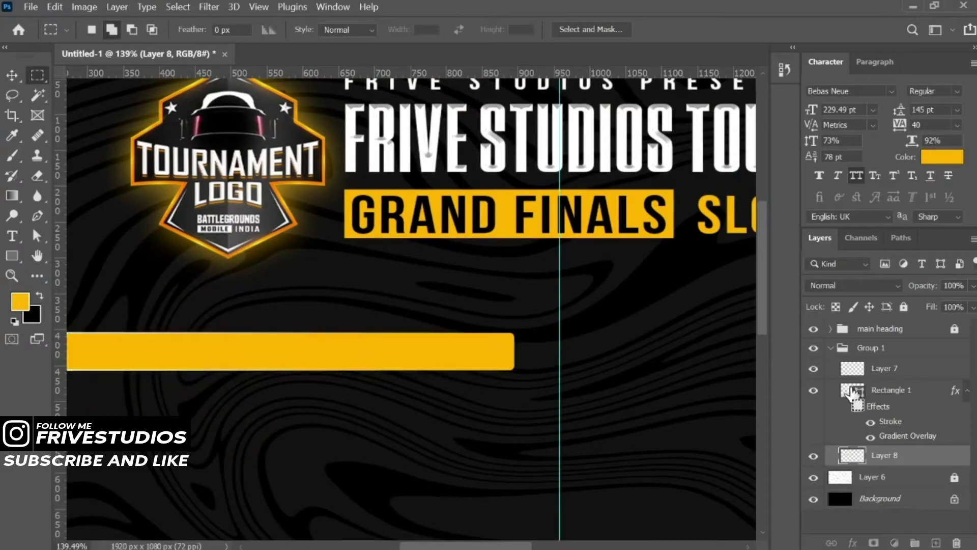
{"action": "left_click", "coordinate": [853, 390], "text": "ctrl"}
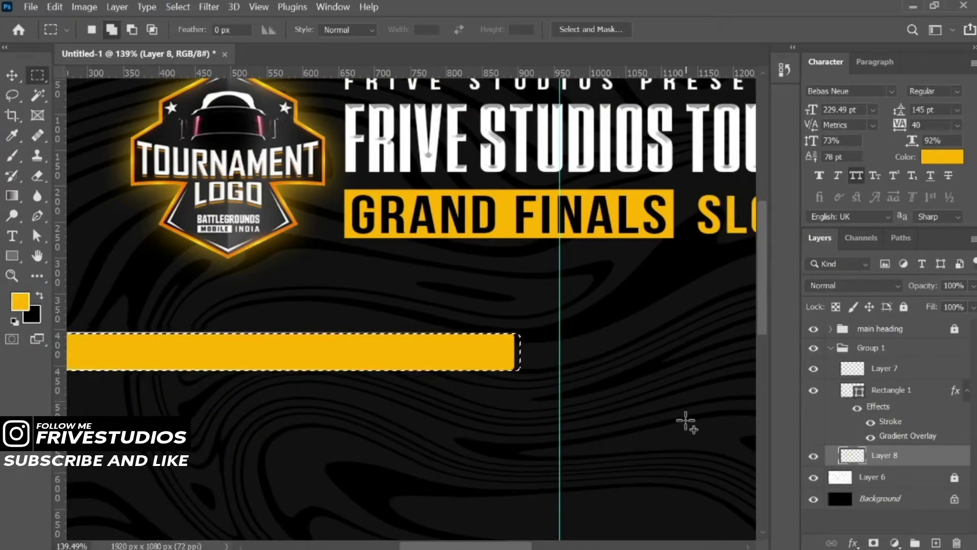
{"action": "key", "text": "Delete"}
{"action": "key", "text": "ctrl+d"}
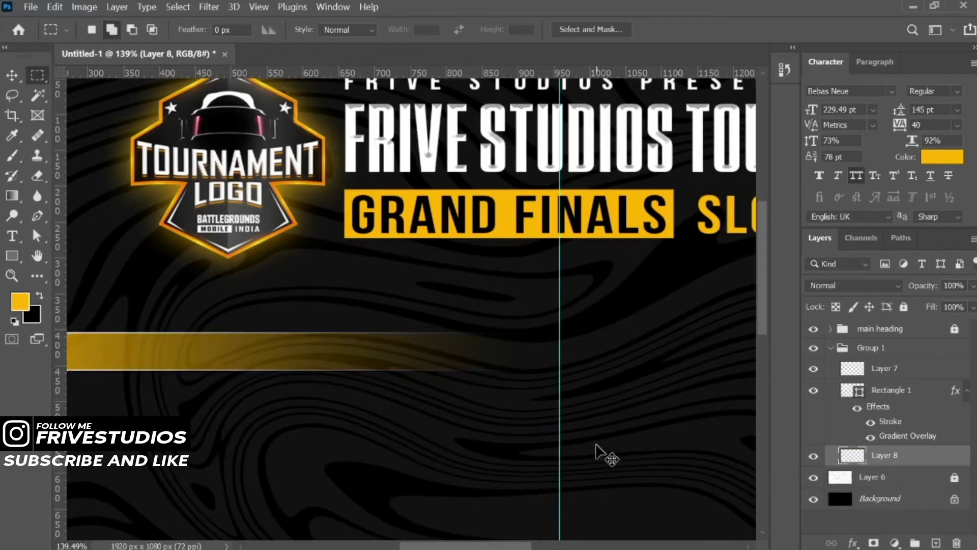
Nudge the yellow end piece left to open a small gap from the bar
{"action": "key", "text": "v"}
{"action": "left_click_drag", "start_coordinate": [279, 354], "coordinate": [566, 332]}
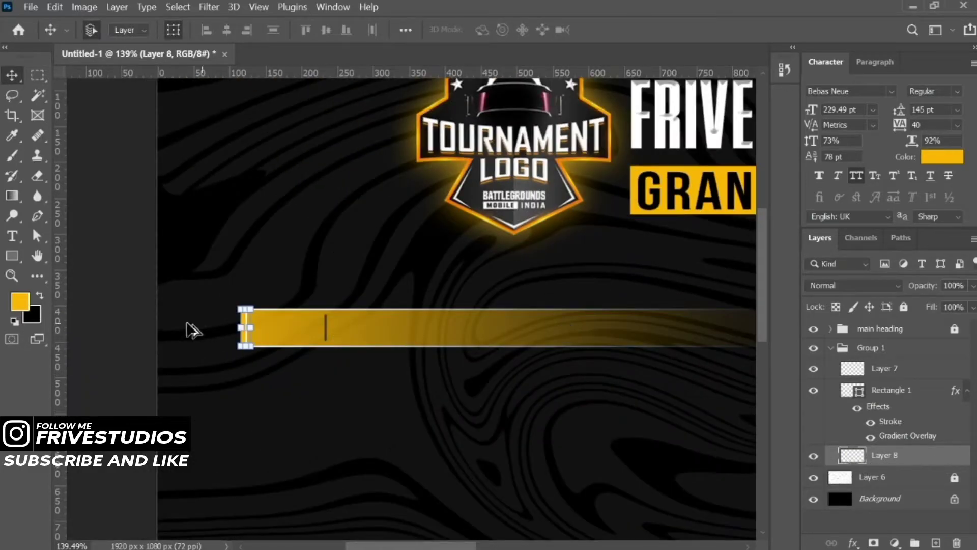
{"action": "scroll", "coordinate": [186, 327], "scroll_direction": "up", "scroll_amount": 2}
{"action": "scroll", "coordinate": [186, 327], "scroll_direction": "up", "scroll_amount": 2}
{"action": "left_click", "coordinate": [351, 363]}
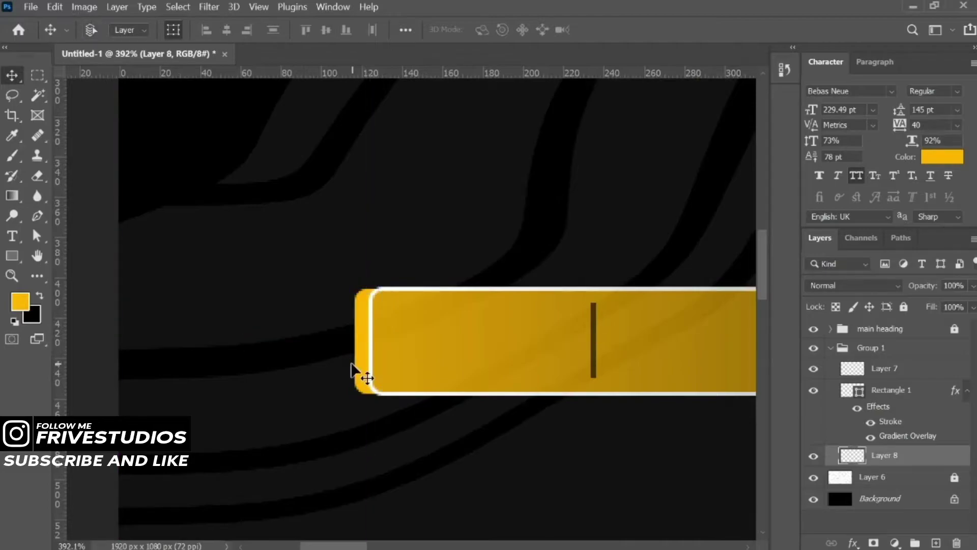
{"action": "key", "text": "Left"}
{"action": "key", "text": "Left"}
{"action": "key", "text": "Left"}
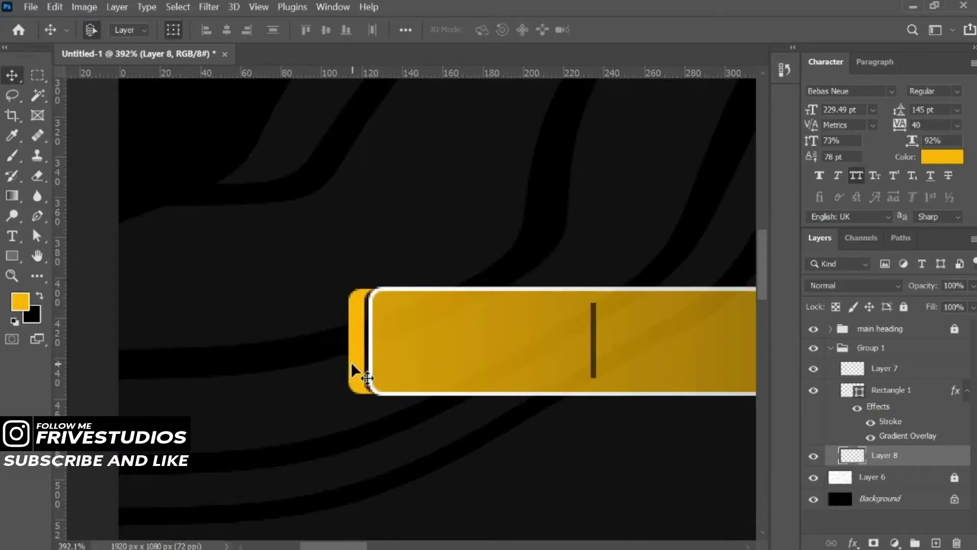
{"action": "key", "text": "Left"}
{"action": "key", "text": "Left"}
{"action": "key", "text": "Left"}
{"action": "key", "text": "Left"}
{"action": "key", "text": "Left"}
{"action": "key", "text": "Left"}
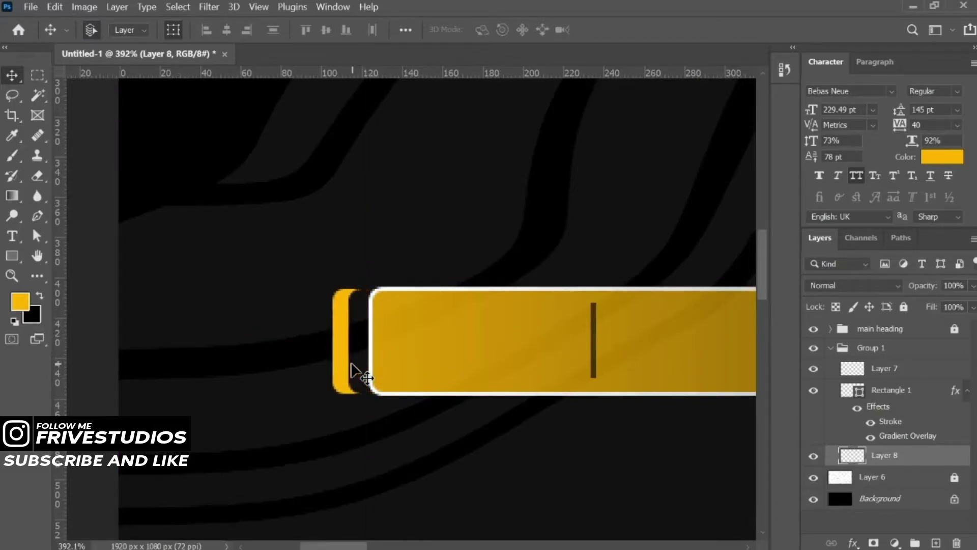
Trim the yellow piece to a thin bracket with the shifted bar outline and fine-tune its position
{"action": "scroll", "coordinate": [526, 422], "scroll_direction": "up", "scroll_amount": 1}
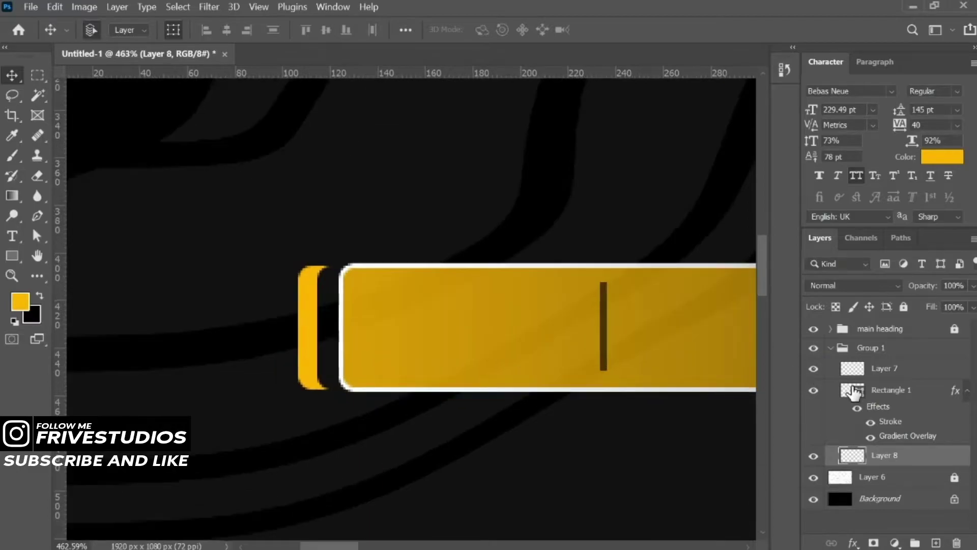
{"action": "left_click", "coordinate": [852, 390], "text": "ctrl"}
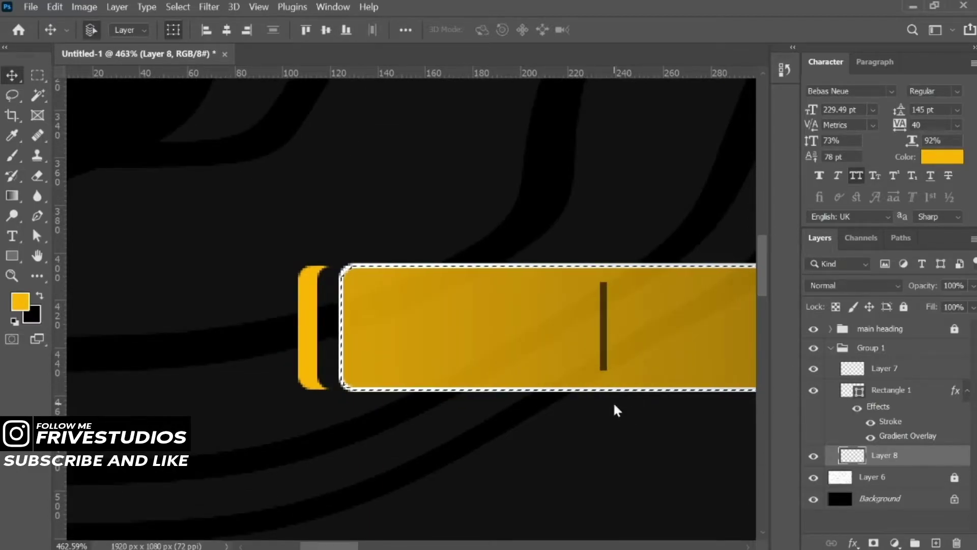
{"action": "key", "text": "Left"}
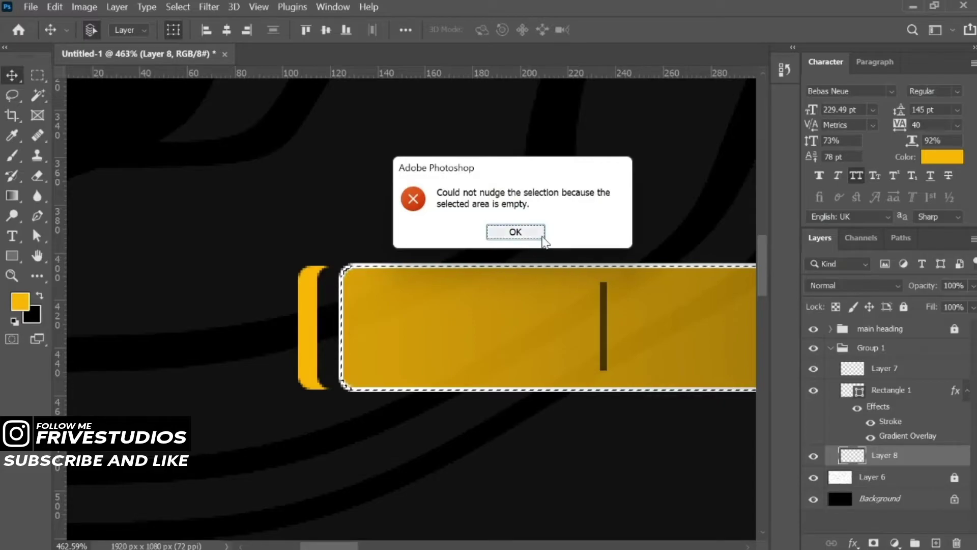
{"action": "left_click", "coordinate": [532, 233]}
{"action": "key", "text": "m"}
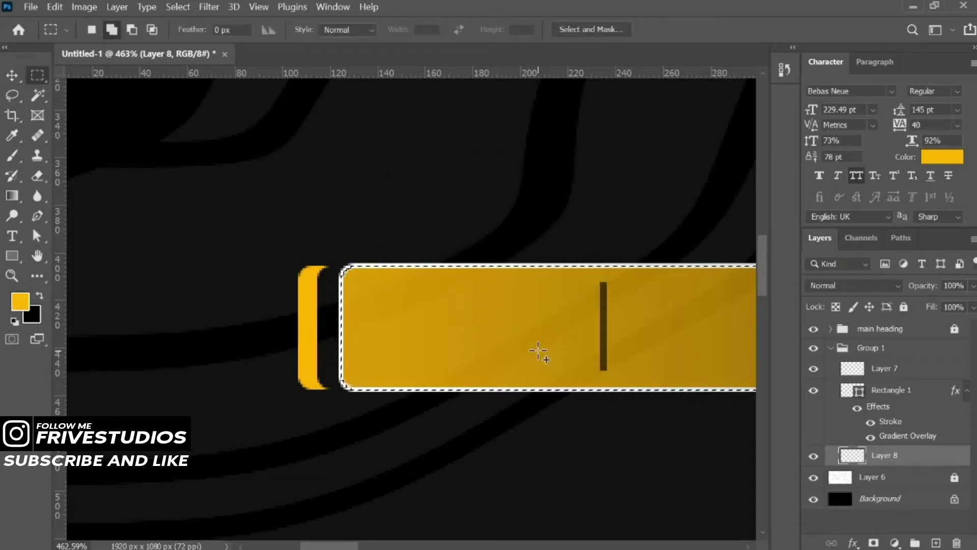
{"action": "key", "text": "shift+Left"}
{"action": "key", "text": "Left"}
{"action": "key", "text": "Left"}
{"action": "key", "text": "Left"}
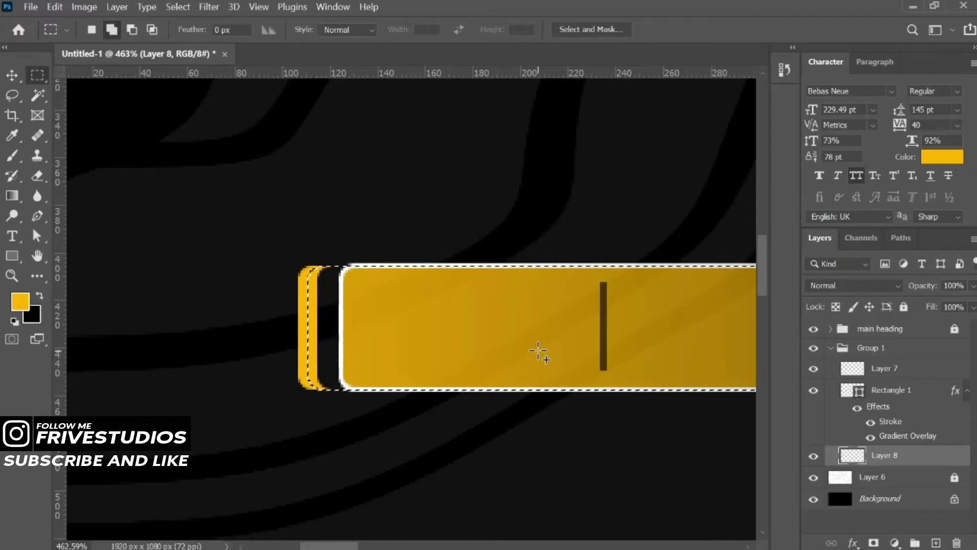
{"action": "key", "text": "Delete"}
{"action": "key", "text": "ctrl+d"}
{"action": "key", "text": "v"}
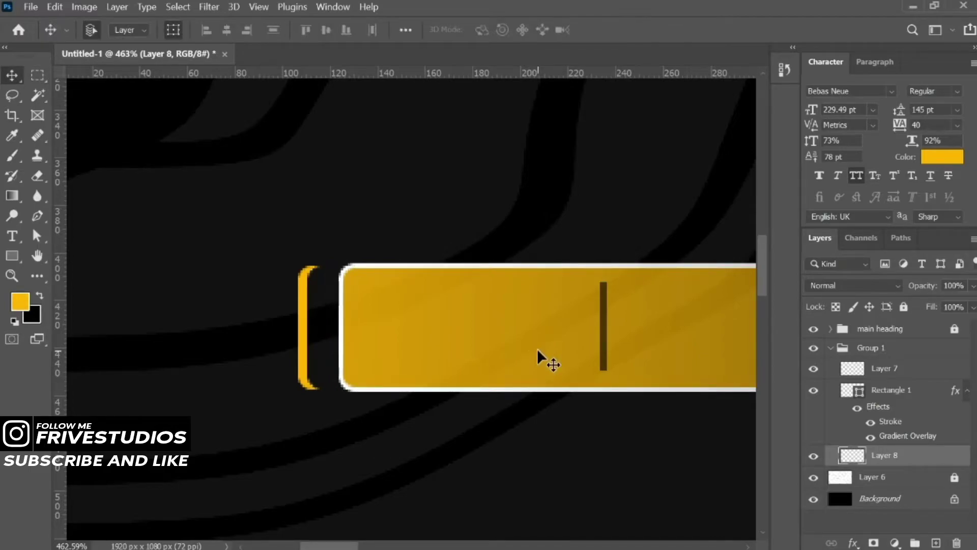
{"action": "key", "text": "shift+Right"}
{"action": "key", "text": "Left"}
{"action": "key", "text": "Left"}
{"action": "key", "text": "Left"}
{"action": "key", "text": "Left"}
{"action": "key", "text": "Left"}
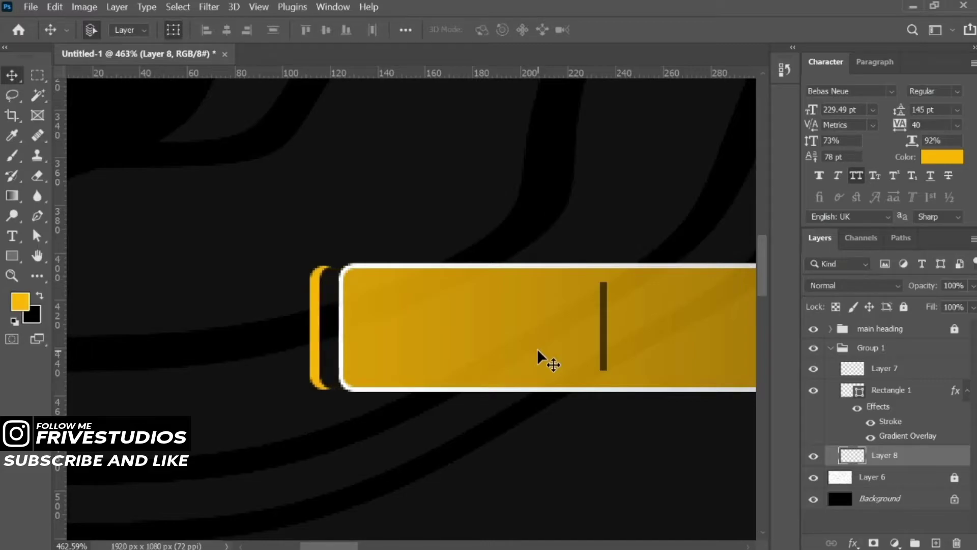
Collapse Group 1, duplicate it, and merge the copy into a single layer
{"action": "scroll", "coordinate": [536, 348], "scroll_direction": "down", "scroll_amount": 5}
{"action": "scroll", "coordinate": [536, 348], "scroll_direction": "down", "scroll_amount": 4}
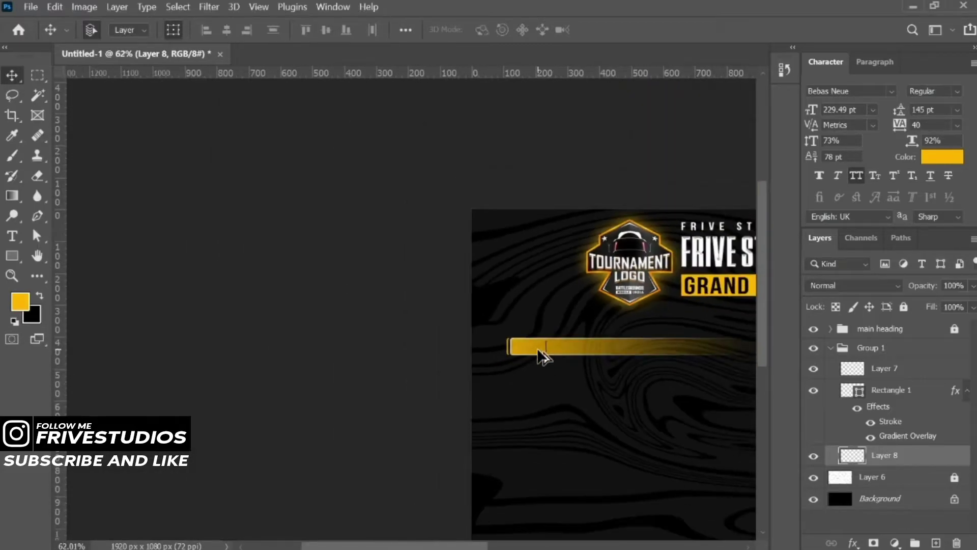
{"action": "mouse_move", "coordinate": [563, 362]}
{"action": "left_mouse_down"}
{"action": "mouse_move", "coordinate": [316, 222]}
{"action": "mouse_move", "coordinate": [295, 240]}
{"action": "left_mouse_up"}
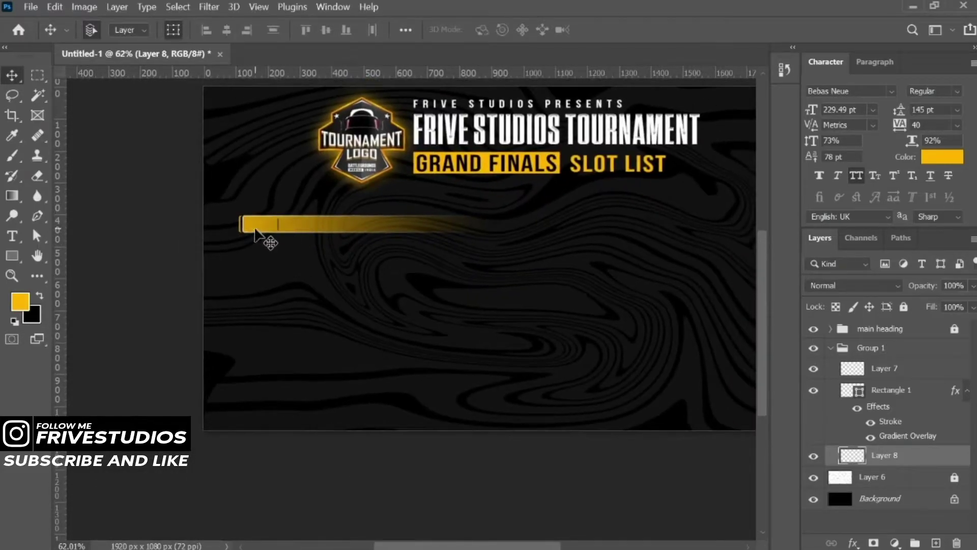
{"action": "scroll", "coordinate": [319, 251], "scroll_direction": "up", "scroll_amount": 1}
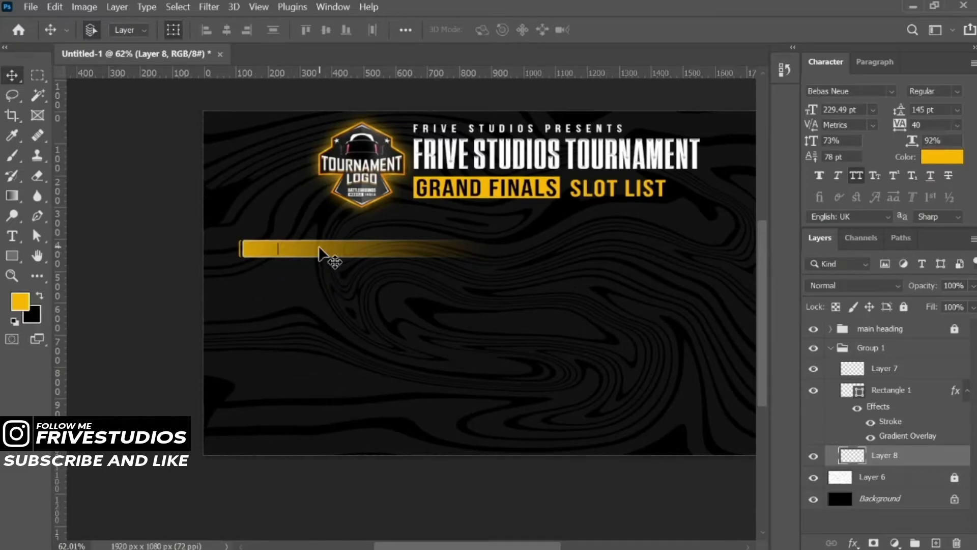
{"action": "left_click", "coordinate": [846, 351]}
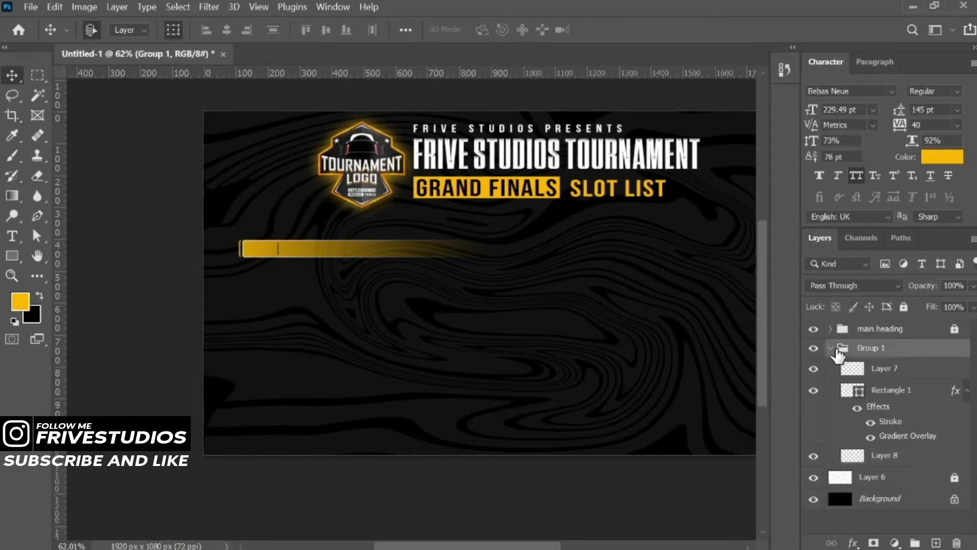
{"action": "left_click", "coordinate": [813, 348]}
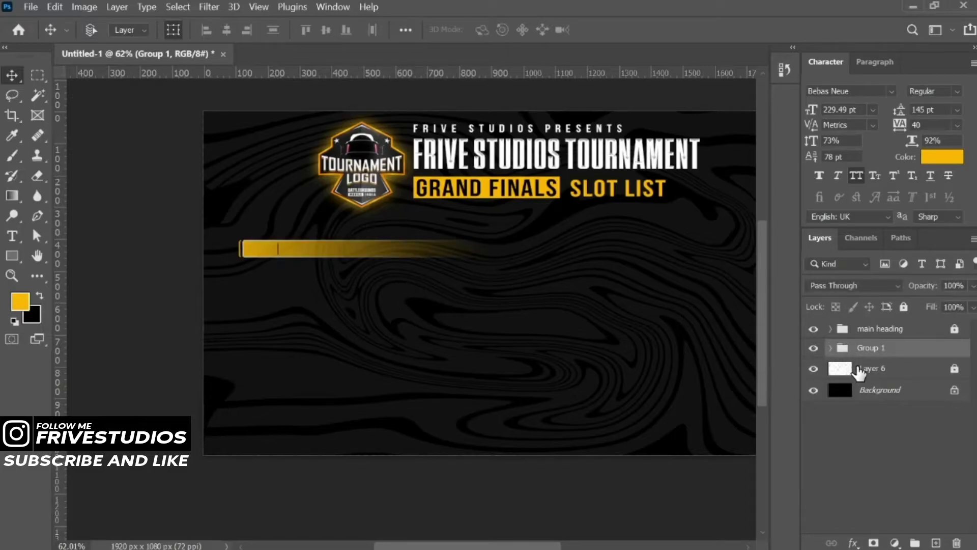
{"action": "key", "text": "ctrl+j"}
{"action": "key", "text": "ctrl+e"}
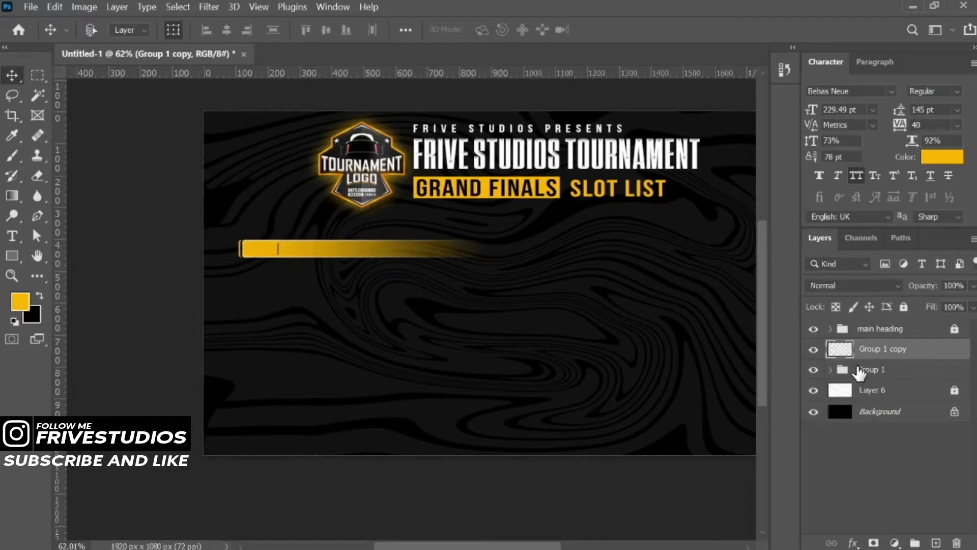
Hide the original Group 1 and begin renaming it
{"action": "left_click", "coordinate": [813, 369]}
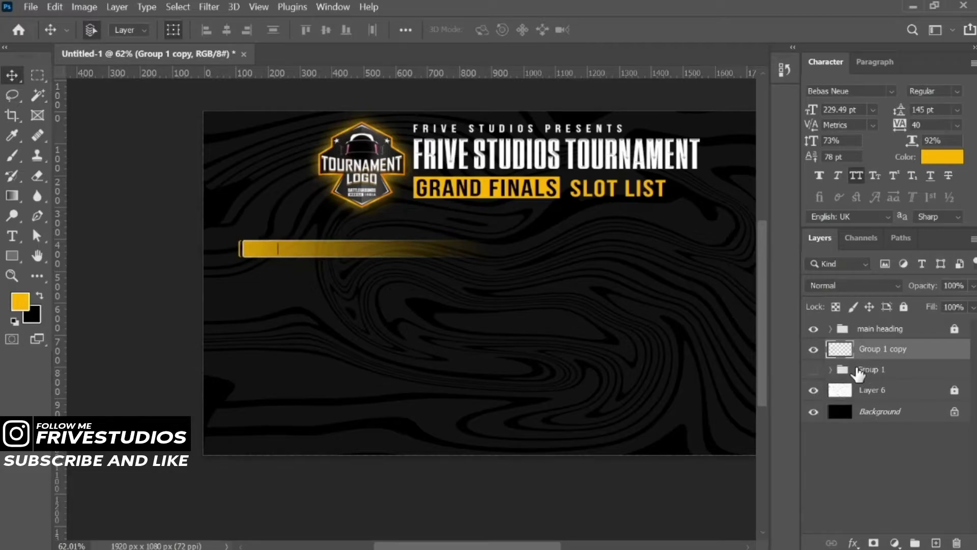
{"action": "left_click", "coordinate": [858, 370]}
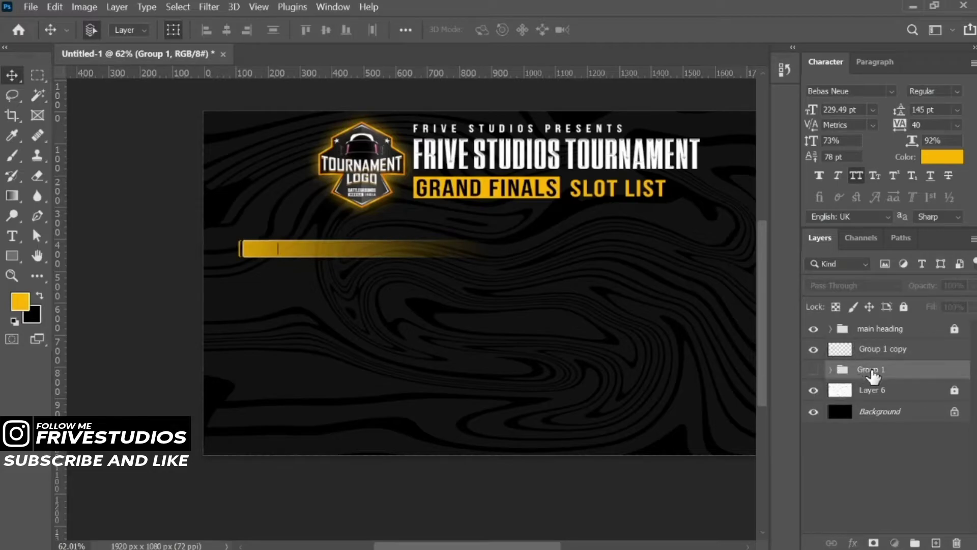
{"action": "double_click", "coordinate": [868, 369]}
Name the original group 'column' and place a second gold bar just below the first
{"action": "type", "text": "column"}
{"action": "left_click", "coordinate": [877, 351]}
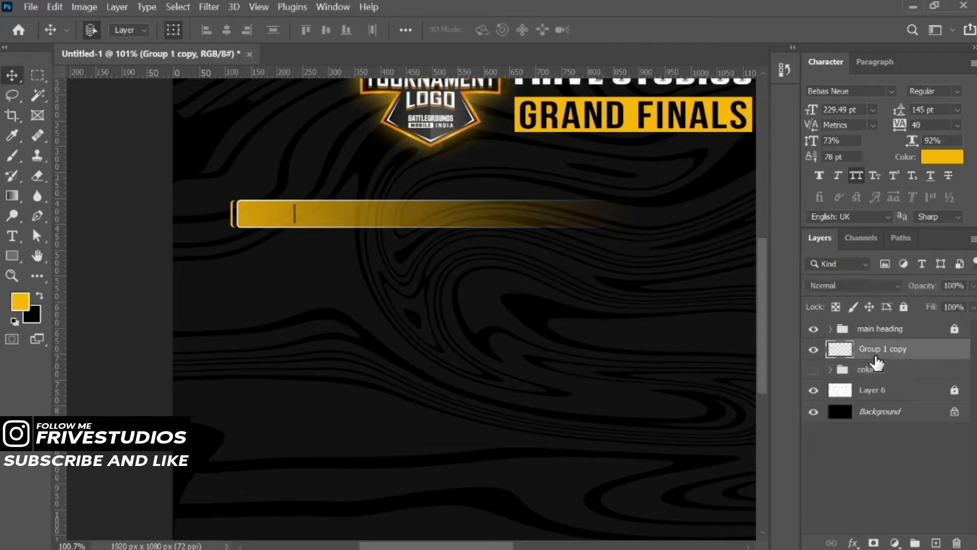
{"action": "key", "text": "ctrl+t"}
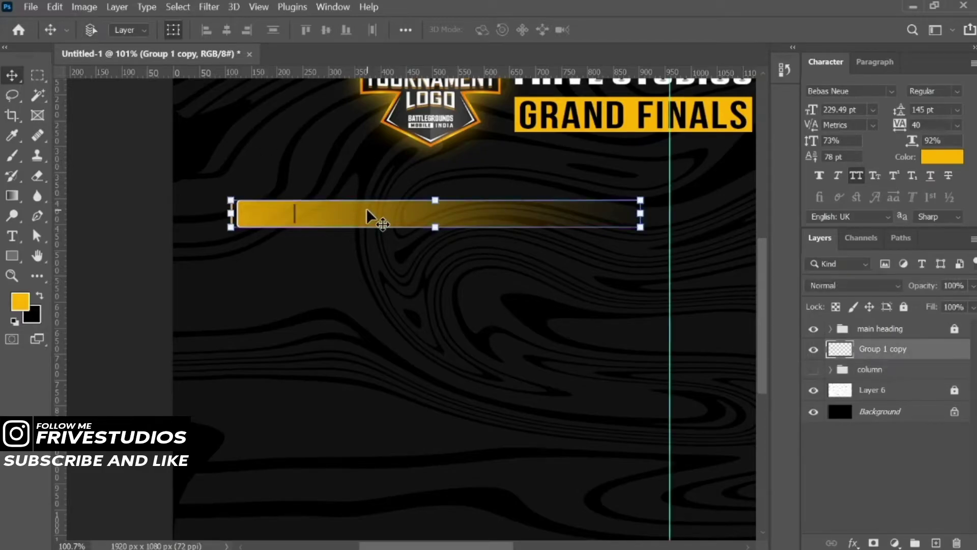
{"action": "key", "text": "ctrl+j"}
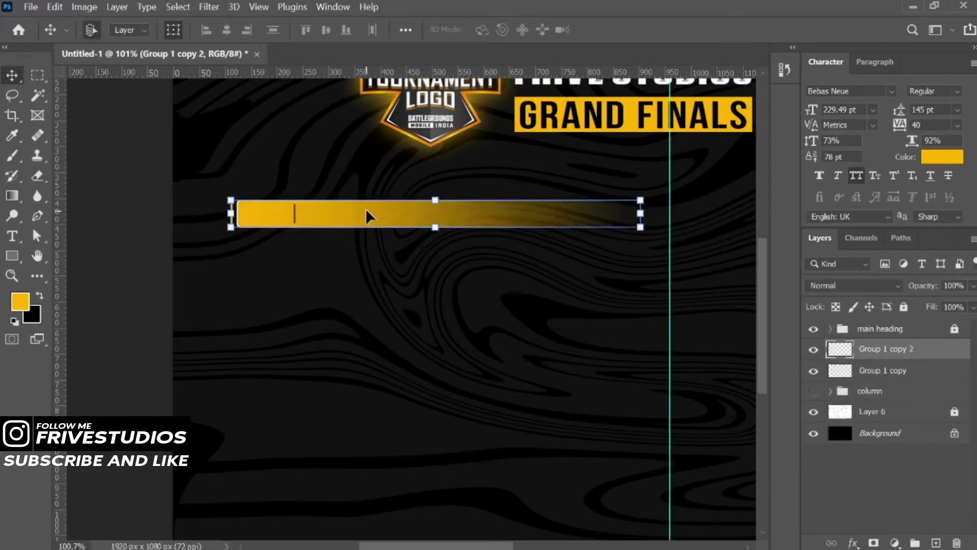
{"action": "key", "text": "shift+Down"}
{"action": "key", "text": "shift+Down"}
{"action": "key", "text": "shift+Down"}
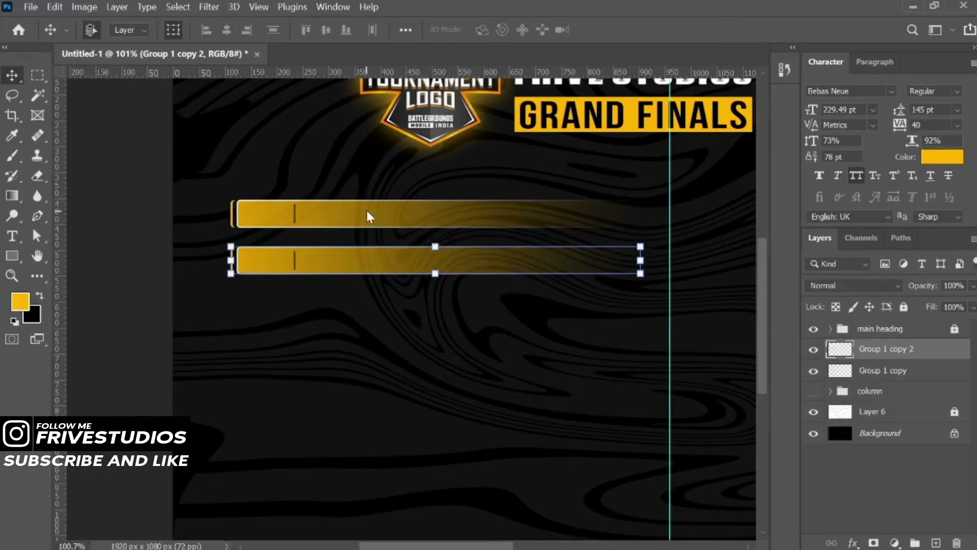
{"action": "key", "text": "shift+Up"}
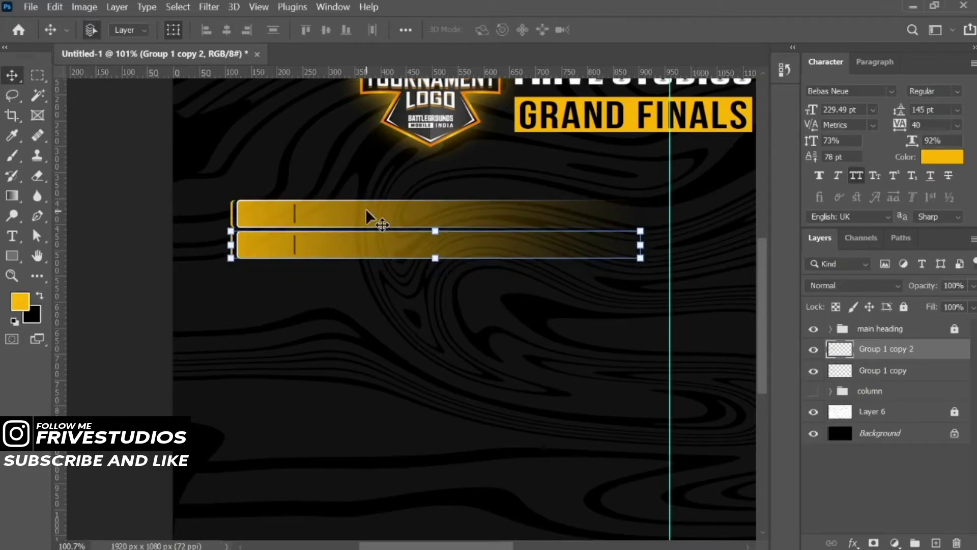
{"action": "key", "text": "ctrl+h"}
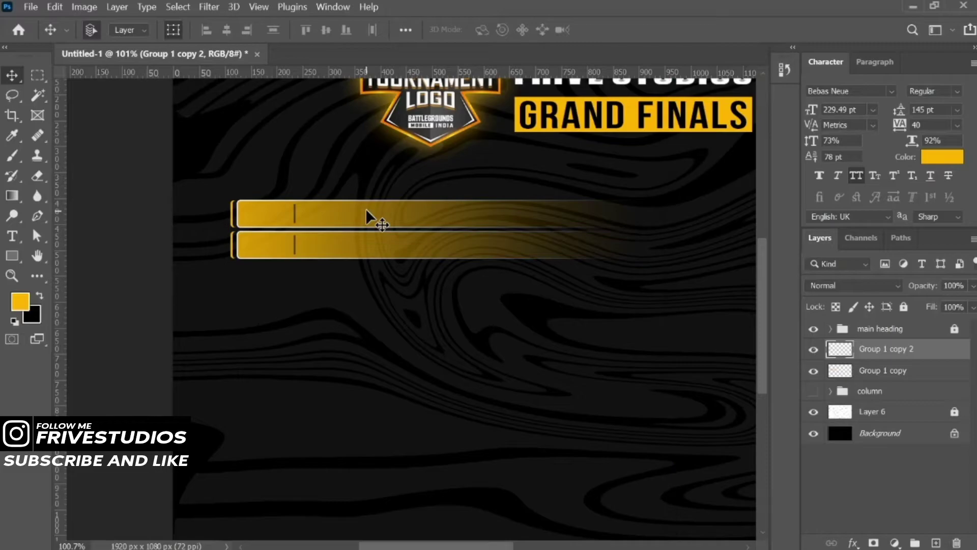
{"action": "key", "text": "Down"}
{"action": "key", "text": "Down"}
{"action": "key", "text": "Down"}
{"action": "key", "text": "Down"}
{"action": "key", "text": "Down"}
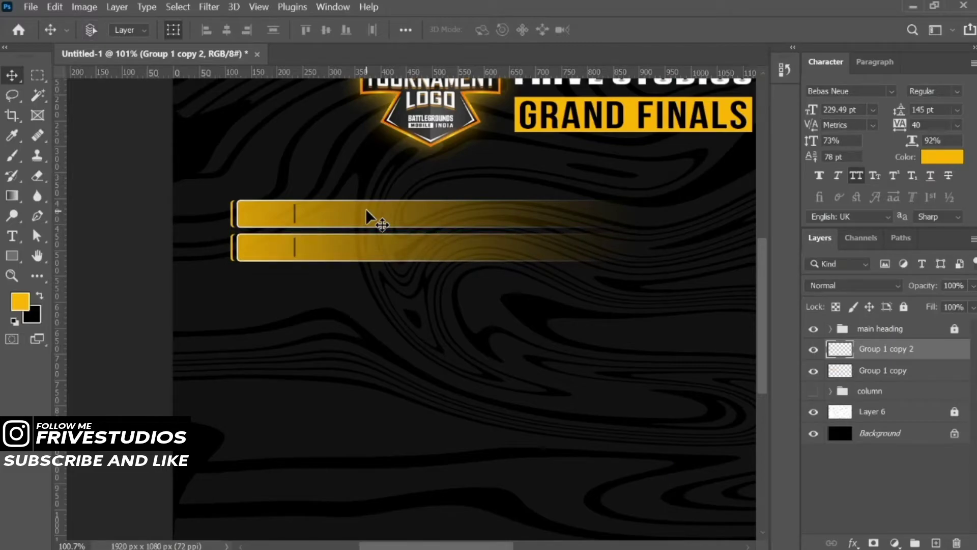
Duplicate and merge more bars downward until nine gold bars are stacked
{"action": "key", "text": "ctrl+j"}
{"action": "key", "text": "Down"}
{"action": "key", "text": "Down"}
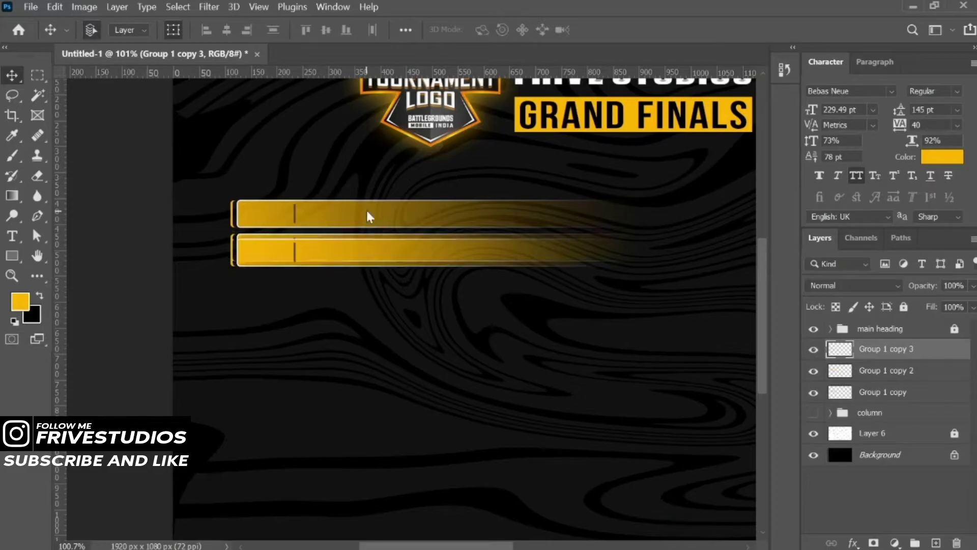
{"action": "key", "text": "shift+Down"}
{"action": "key", "text": "shift+Down"}
{"action": "key", "text": "shift+Down"}
{"action": "key", "text": "shift+Up"}
{"action": "key", "text": "shift+Up"}
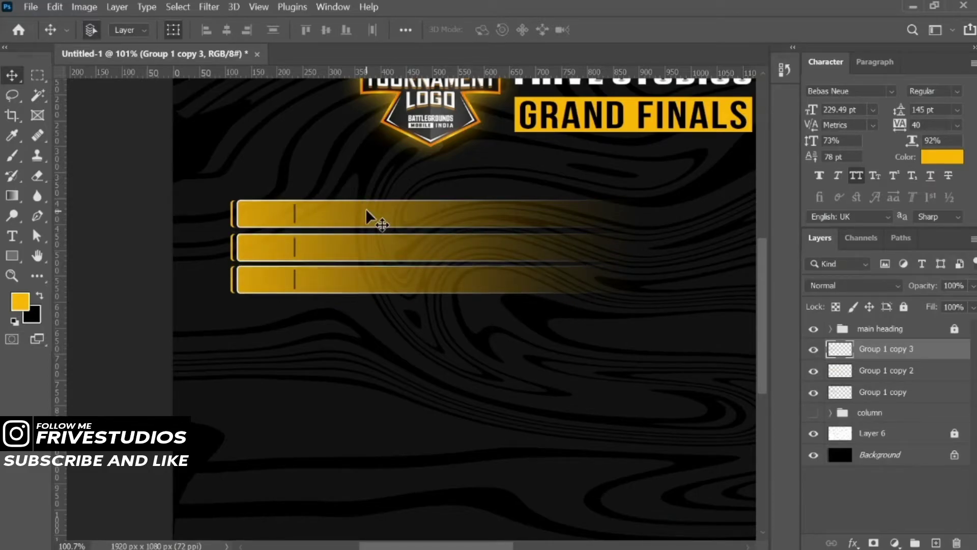
{"action": "key", "text": "ctrl+e"}
{"action": "key", "text": "ctrl+j"}
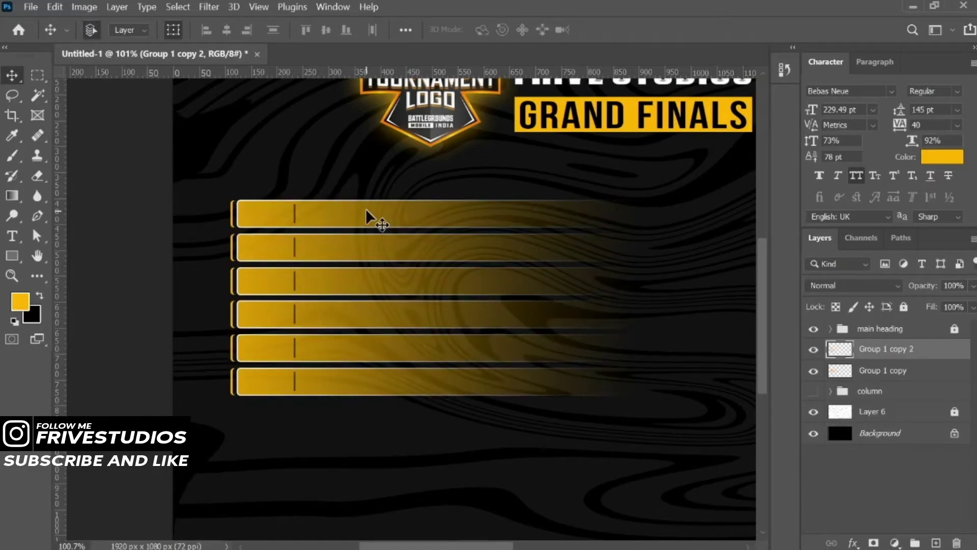
{"action": "key", "text": "shift+Down"}
{"action": "key", "text": "shift+Down"}
{"action": "key", "text": "shift+Down"}
{"action": "key", "text": "ctrl+e"}
{"action": "key", "text": "ctrl+e"}
Duplicate the nine-bar column in place as 'Group 1 copy 2' and toggle its visibility to check it
{"action": "scroll", "coordinate": [295, 257], "scroll_direction": "down", "scroll_amount": 3}
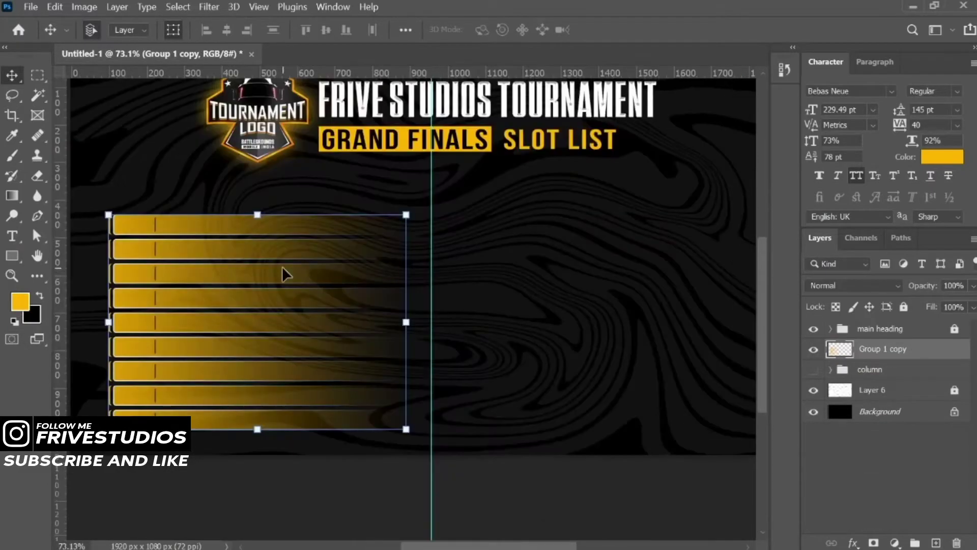
{"action": "scroll", "coordinate": [281, 266], "scroll_direction": "down", "scroll_amount": 2}
{"action": "left_click", "coordinate": [216, 455]}
{"action": "scroll", "coordinate": [273, 263], "scroll_direction": "up", "scroll_amount": 2}
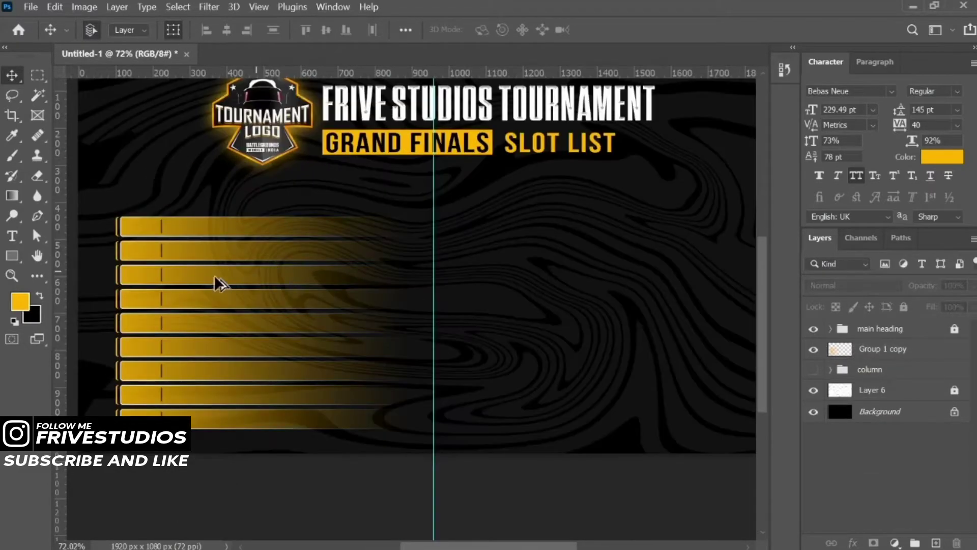
{"action": "left_click", "coordinate": [194, 274]}
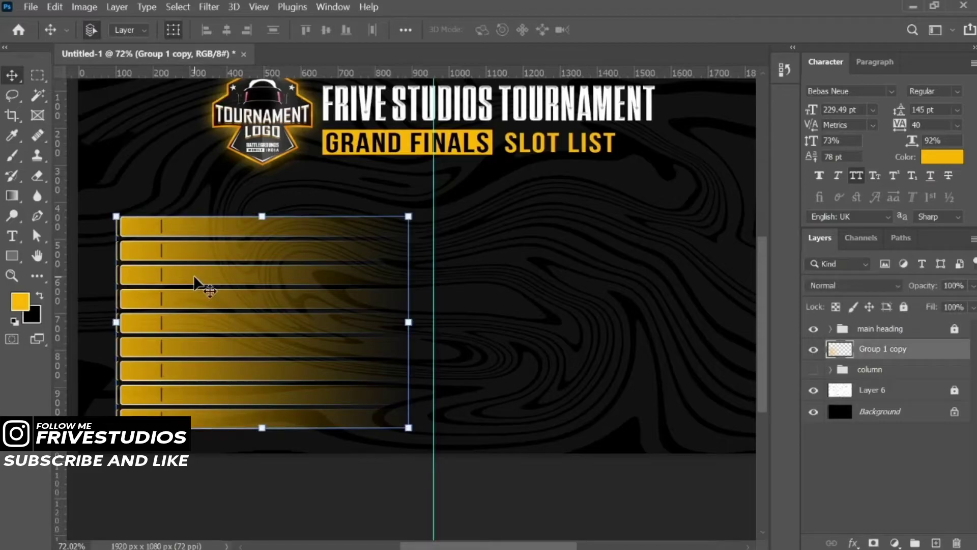
{"action": "key", "text": "ctrl+j"}
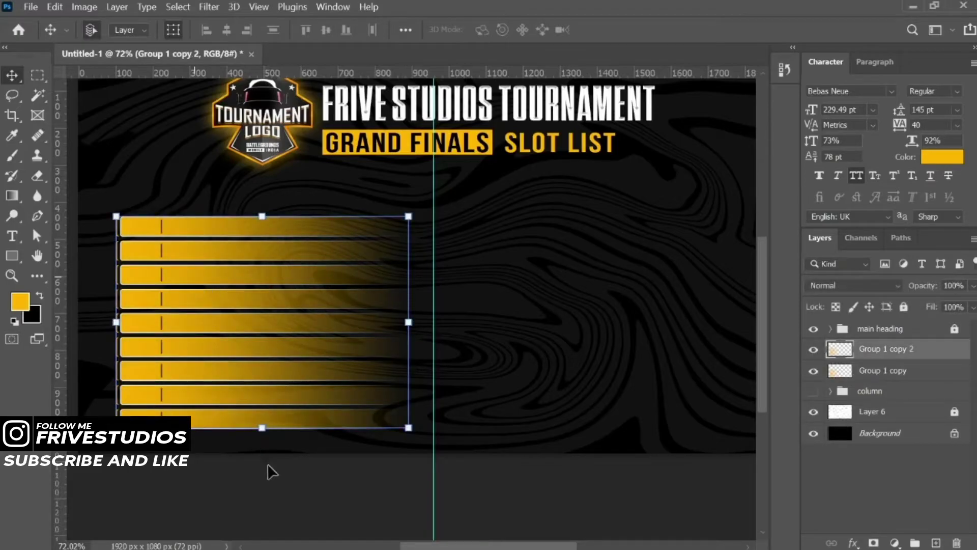
{"action": "left_click", "coordinate": [267, 463]}
{"action": "scroll", "coordinate": [218, 268], "scroll_direction": "up", "scroll_amount": 1}
{"action": "scroll", "coordinate": [218, 268], "scroll_direction": "down", "scroll_amount": 1}
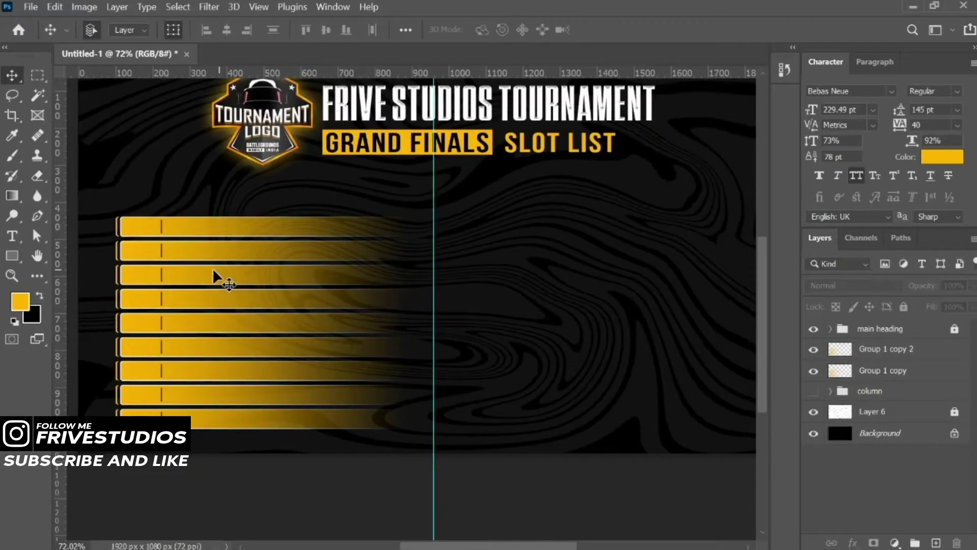
{"action": "left_click", "coordinate": [249, 278]}
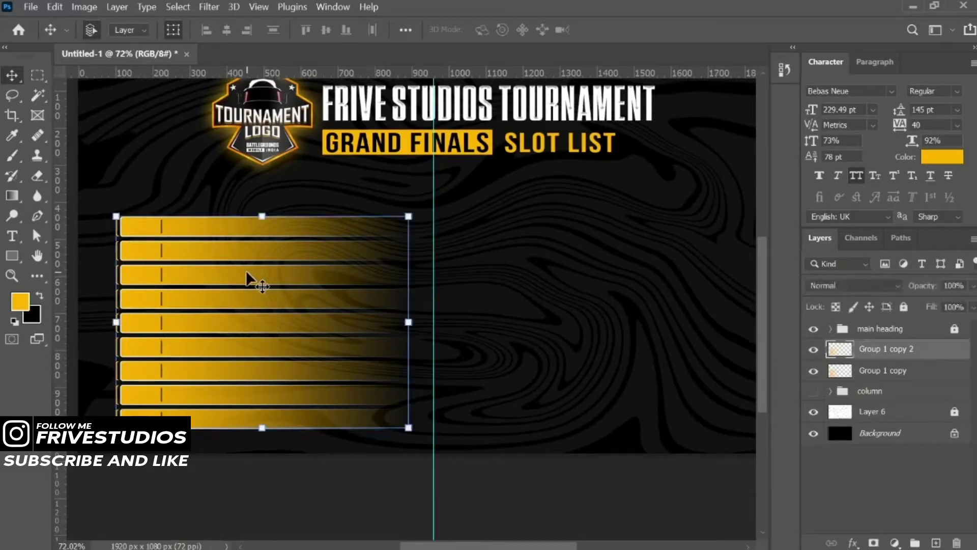
{"action": "left_click", "coordinate": [812, 350]}
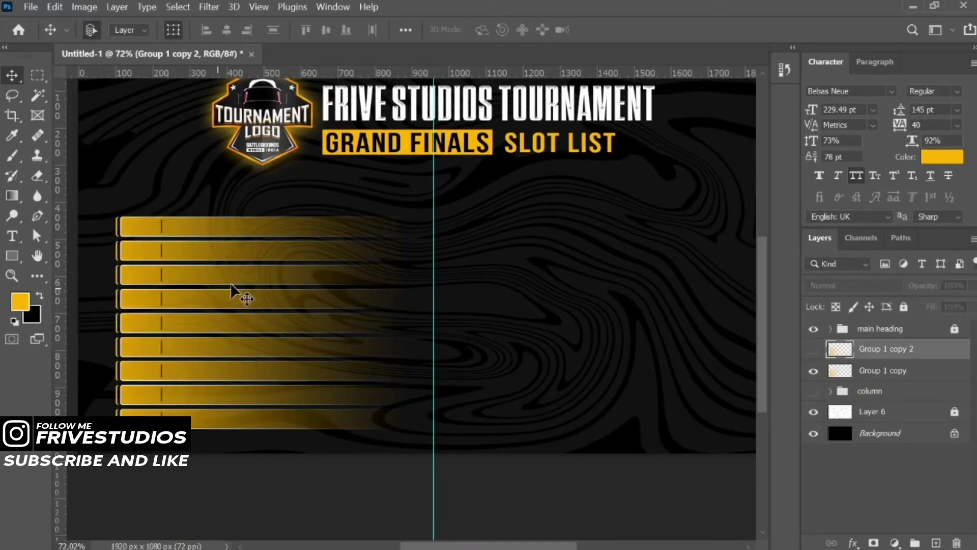
{"action": "left_click", "coordinate": [812, 350]}
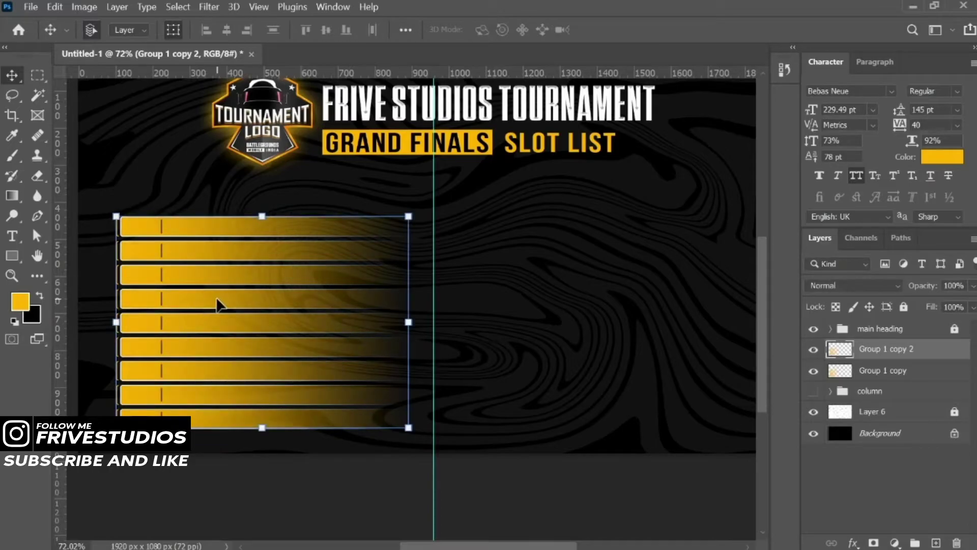
Copy the bar column to the right side and flip it horizontally
{"action": "mouse_move", "coordinate": [211, 303]}
{"action": "left_mouse_down"}
{"action": "mouse_move", "coordinate": [589, 307]}
{"action": "mouse_move", "coordinate": [512, 312]}
{"action": "left_mouse_up"}
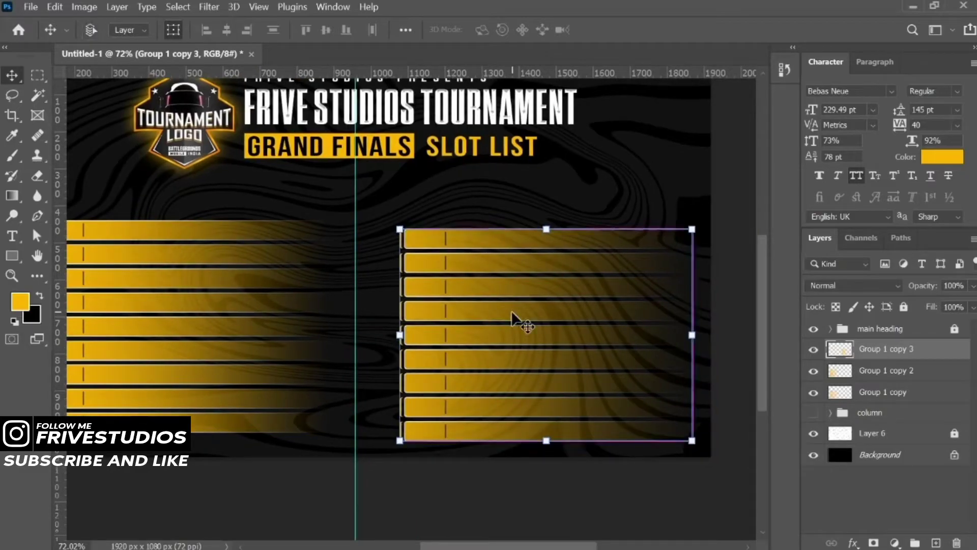
{"action": "key", "text": "ctrl+t"}
{"action": "right_click", "coordinate": [512, 316]}
{"action": "left_click", "coordinate": [578, 531]}
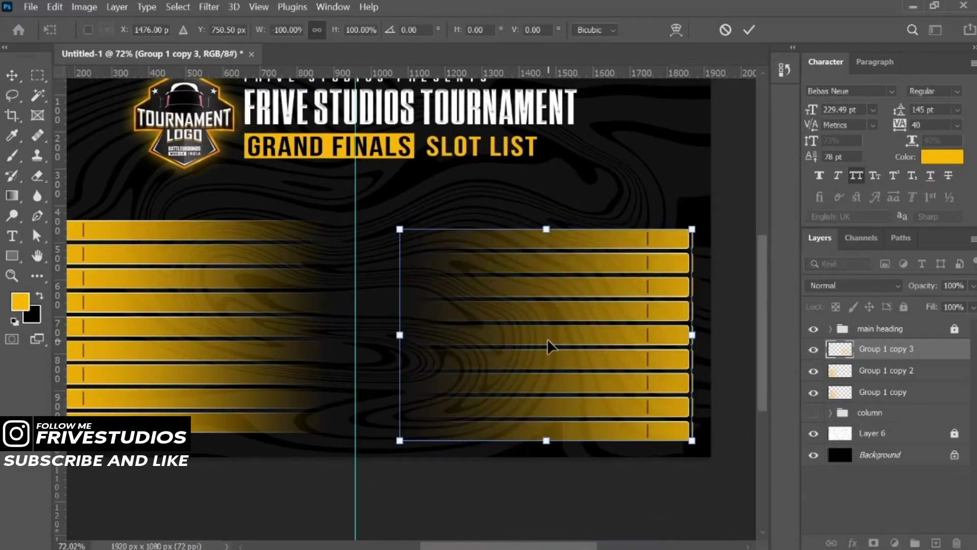
{"action": "left_click_drag", "start_coordinate": [620, 351], "coordinate": [613, 340]}
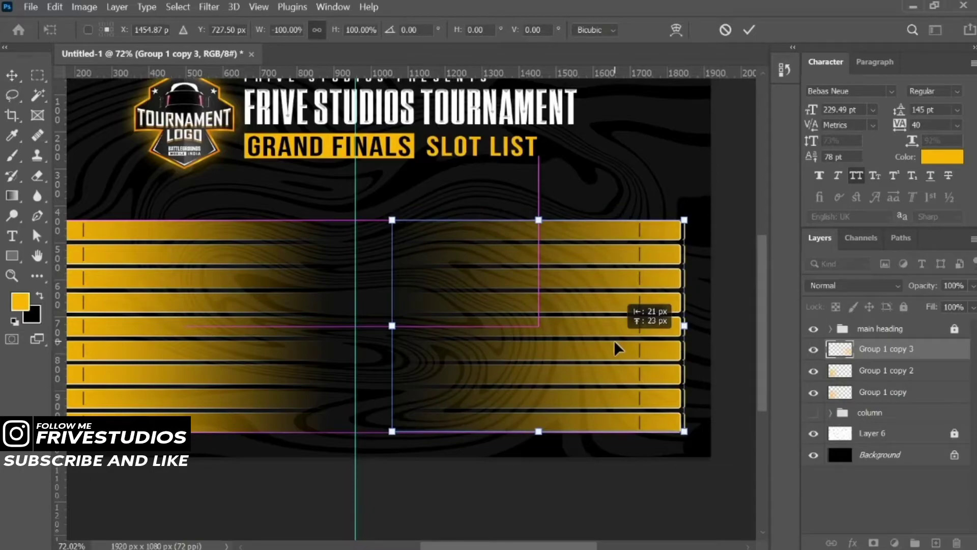
{"action": "left_click_drag", "start_coordinate": [613, 339], "coordinate": [613, 340]}
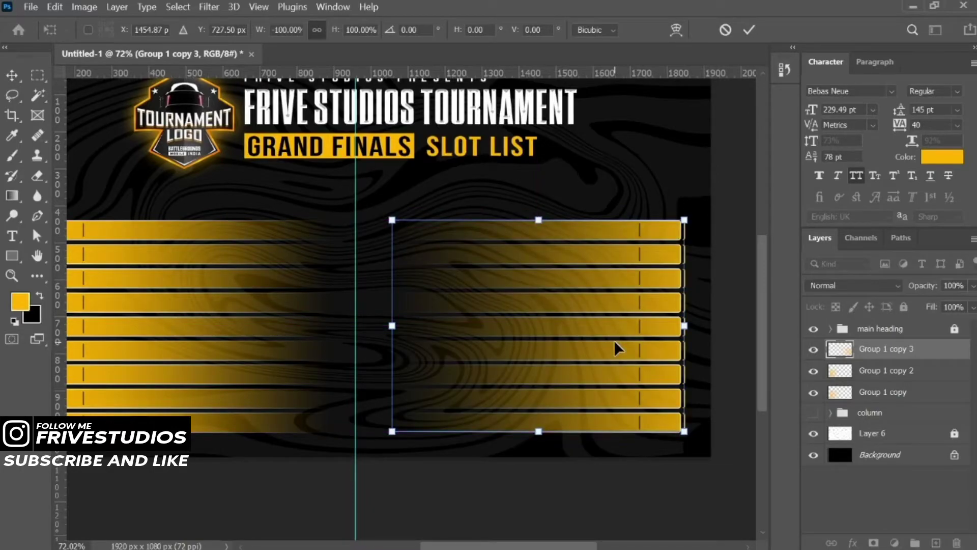
{"action": "key", "text": "Return"}
{"action": "left_click", "coordinate": [744, 298]}
{"action": "scroll", "coordinate": [594, 308], "scroll_direction": "down", "scroll_amount": 2}
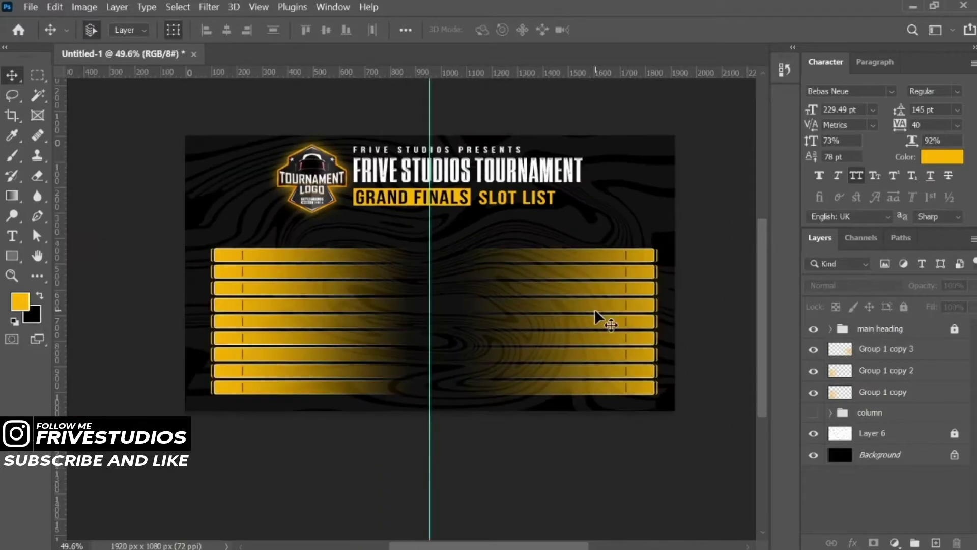
Correct the right column's flip and shift it to mirror the left bars
{"action": "left_click", "coordinate": [575, 296]}
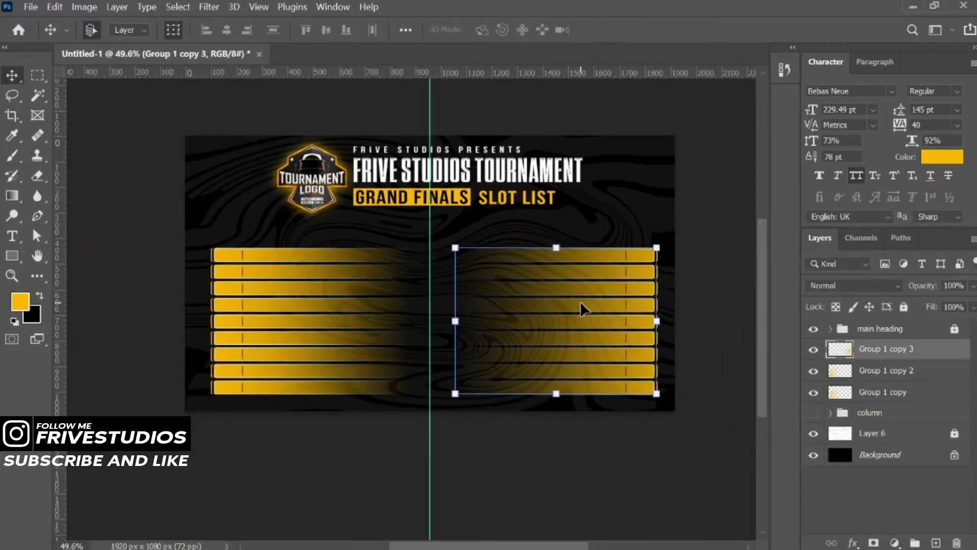
{"action": "key", "text": "ctrl+t"}
{"action": "right_click", "coordinate": [603, 377]}
{"action": "left_click", "coordinate": [623, 356]}
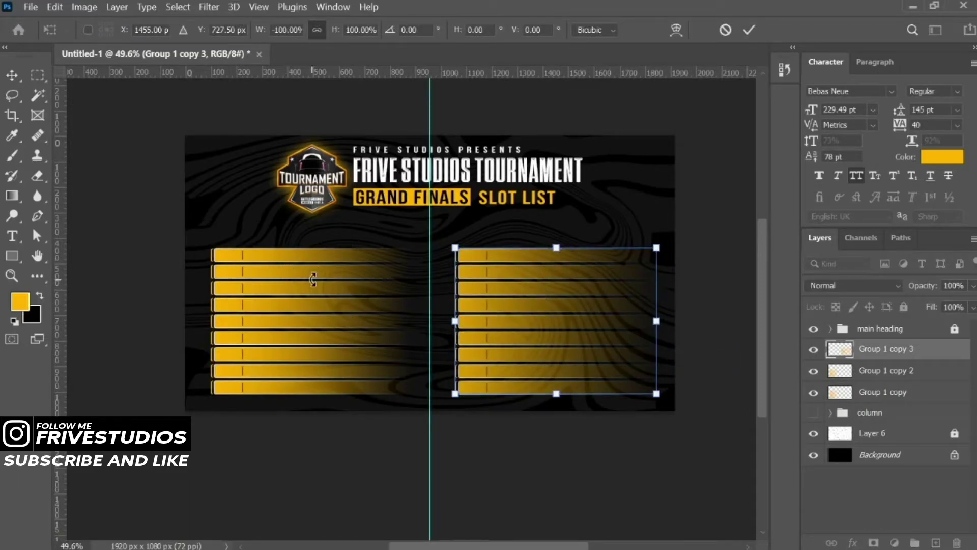
{"action": "right_click", "coordinate": [491, 315]}
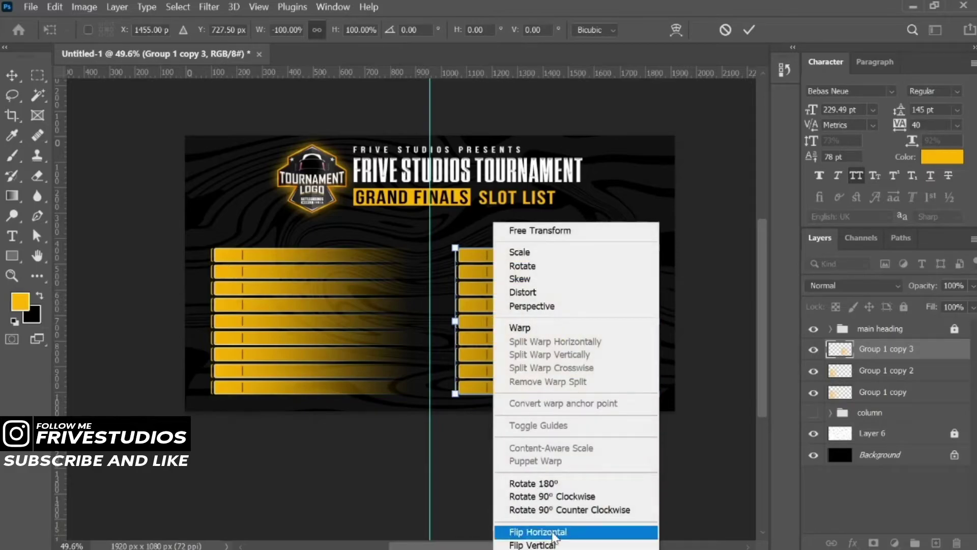
{"action": "left_click", "coordinate": [544, 525]}
{"action": "left_click_drag", "start_coordinate": [603, 334], "coordinate": [604, 330]}
{"action": "key", "text": "Return"}
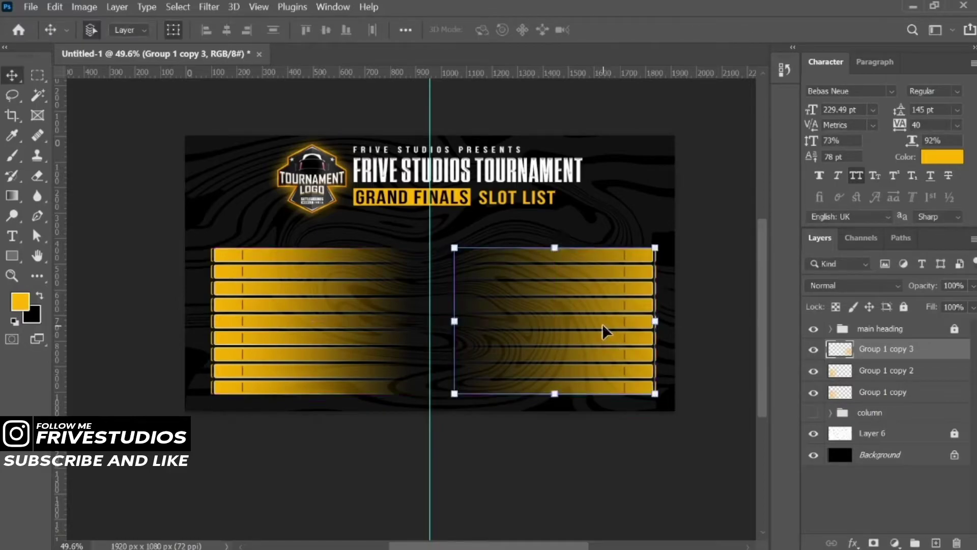
Group all bar layers into a group named 'table' and nudge it slightly left
{"action": "left_click", "coordinate": [603, 329], "text": "alt"}
{"action": "left_click", "coordinate": [443, 343]}
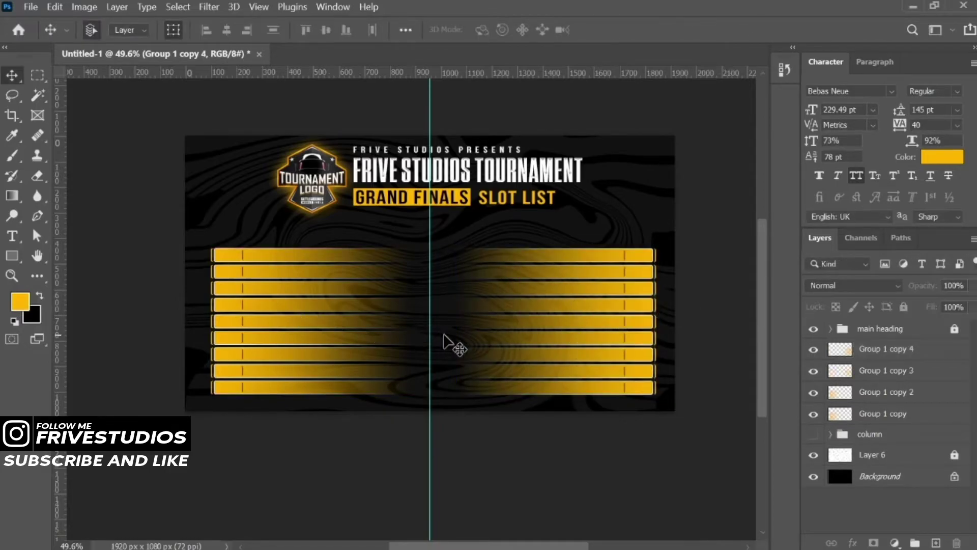
{"action": "scroll", "coordinate": [375, 301], "scroll_direction": "up", "scroll_amount": 2}
{"action": "left_click", "coordinate": [861, 359]}
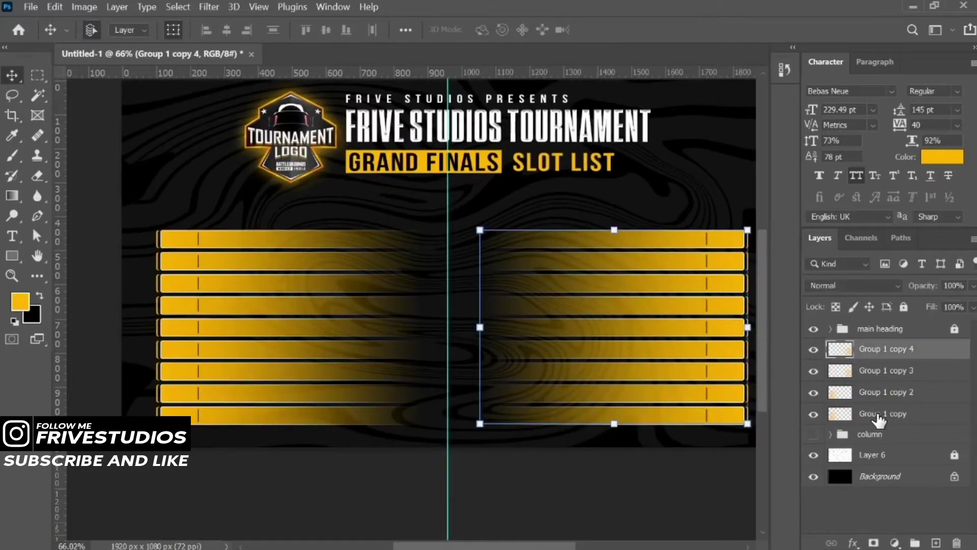
{"action": "left_click", "coordinate": [879, 414], "text": "shift"}
{"action": "key", "text": "ctrl+g"}
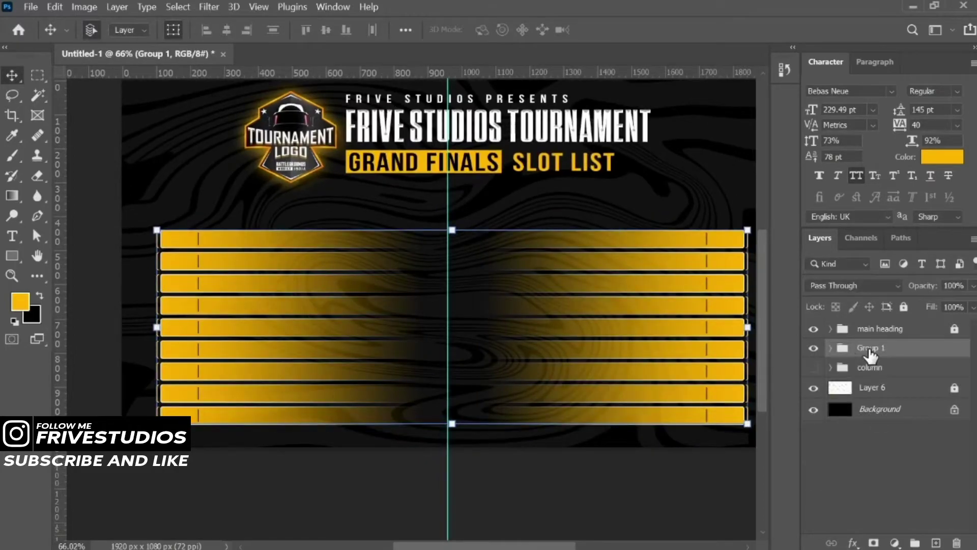
{"action": "double_click", "coordinate": [861, 349]}
{"action": "type", "text": "table"}
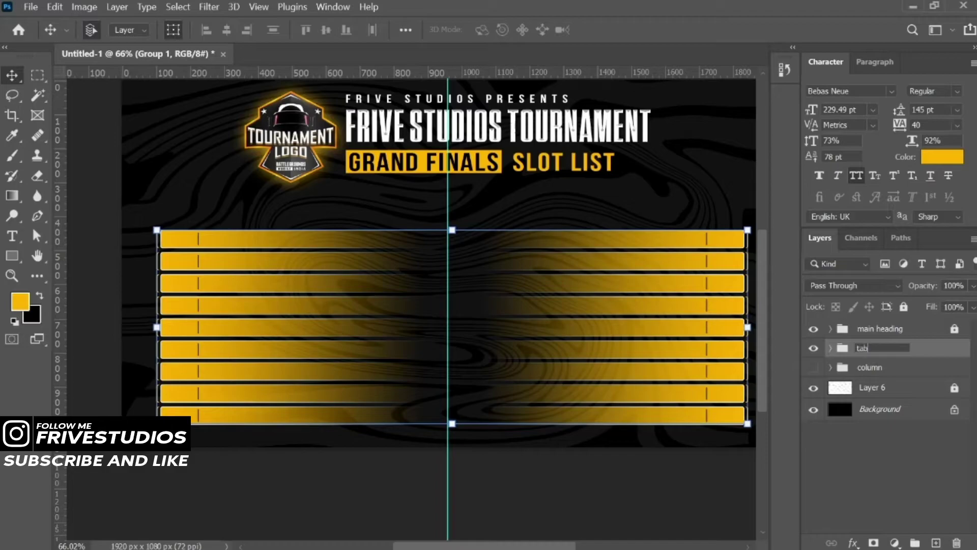
{"action": "key", "text": "Return"}
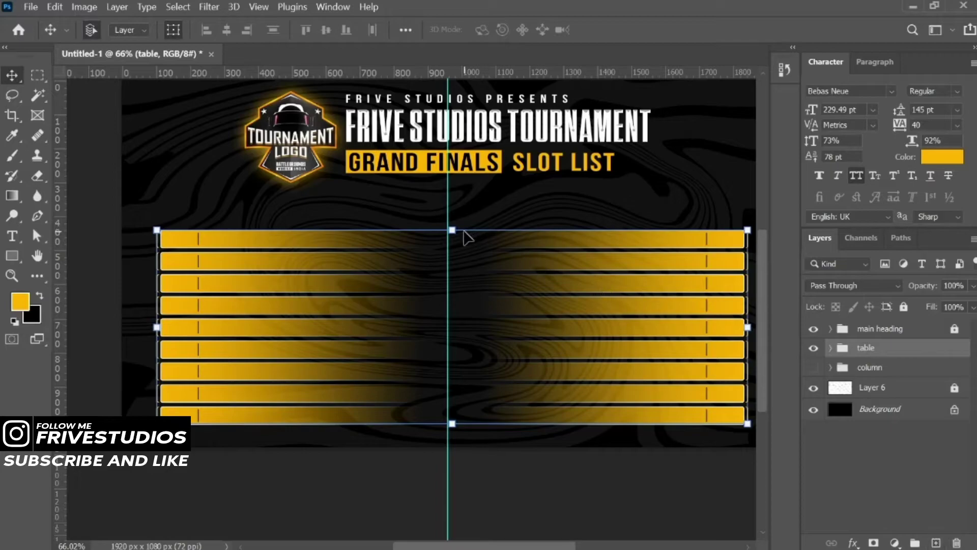
{"action": "key", "text": "Left"}
{"action": "key", "text": "Left"}
{"action": "key", "text": "Left"}
{"action": "key", "text": "Left"}
{"action": "key", "text": "Left"}
{"action": "key", "text": "Left"}
{"action": "key", "text": "Left"}
{"action": "key", "text": "Left"}
{"action": "key", "text": "Left"}
{"action": "key", "text": "Left"}
{"action": "key", "text": "Left"}
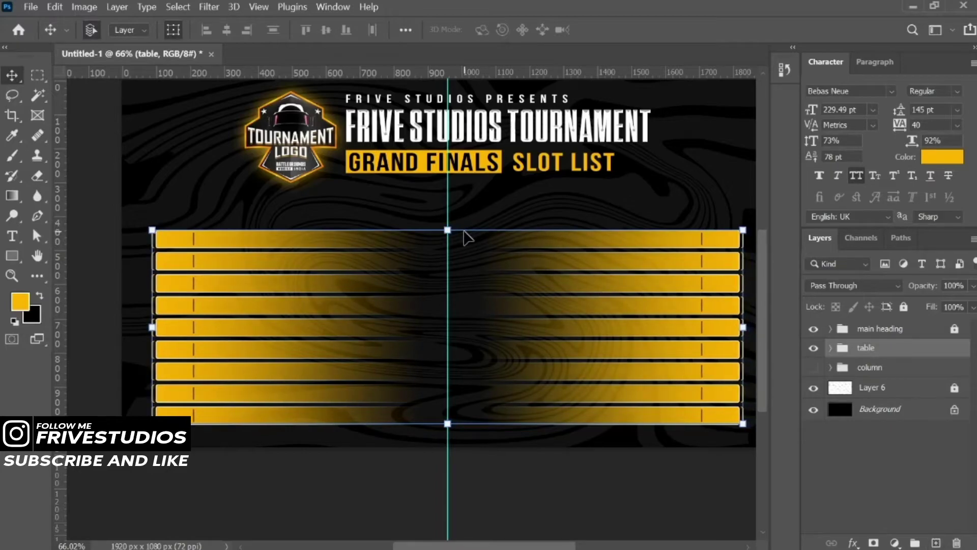
Add a white 'SLOT' heading above the left bar column
{"action": "left_click", "coordinate": [935, 543]}
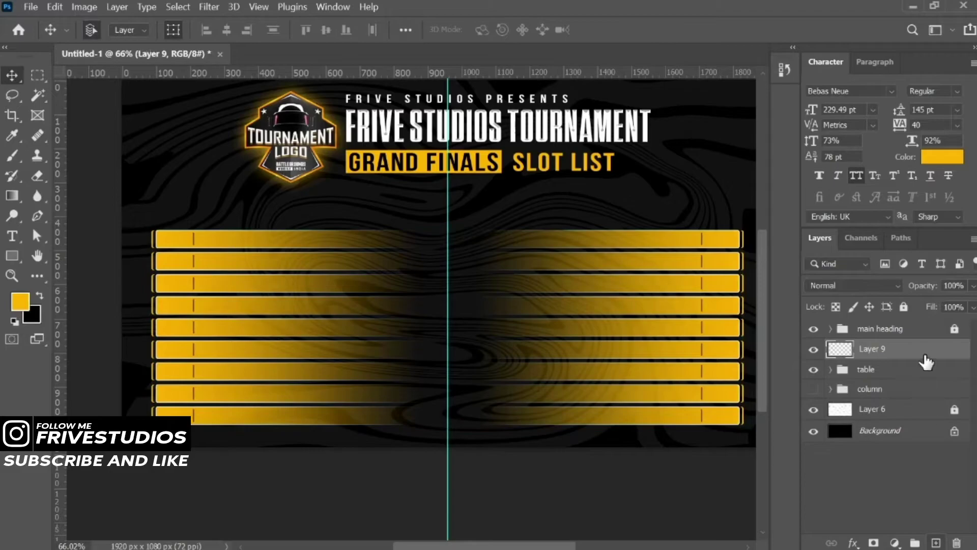
{"action": "key", "text": "t"}
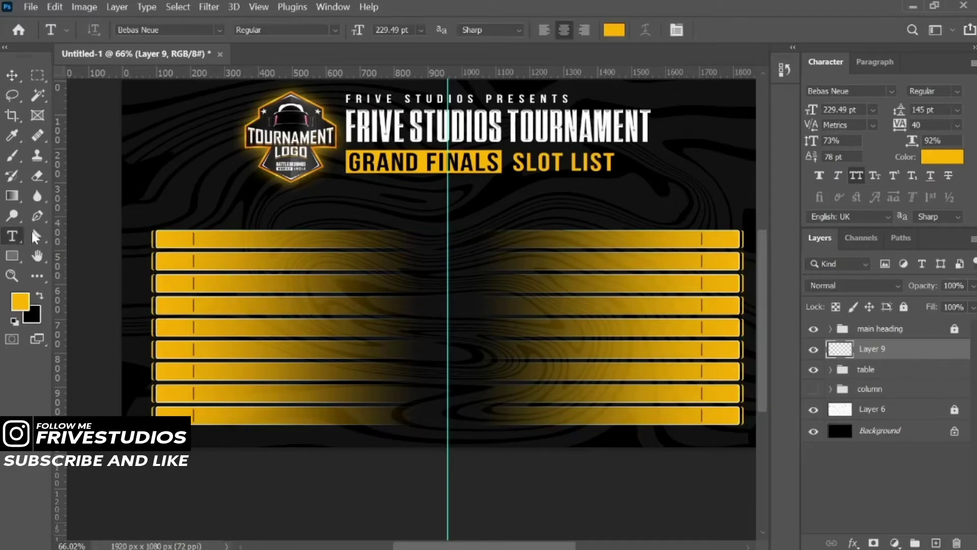
{"action": "scroll", "coordinate": [131, 212], "scroll_direction": "up", "scroll_amount": 1}
{"action": "scroll", "coordinate": [135, 233], "scroll_direction": "up", "scroll_amount": 2}
{"action": "scroll", "coordinate": [223, 279], "scroll_direction": "up", "scroll_amount": 2}
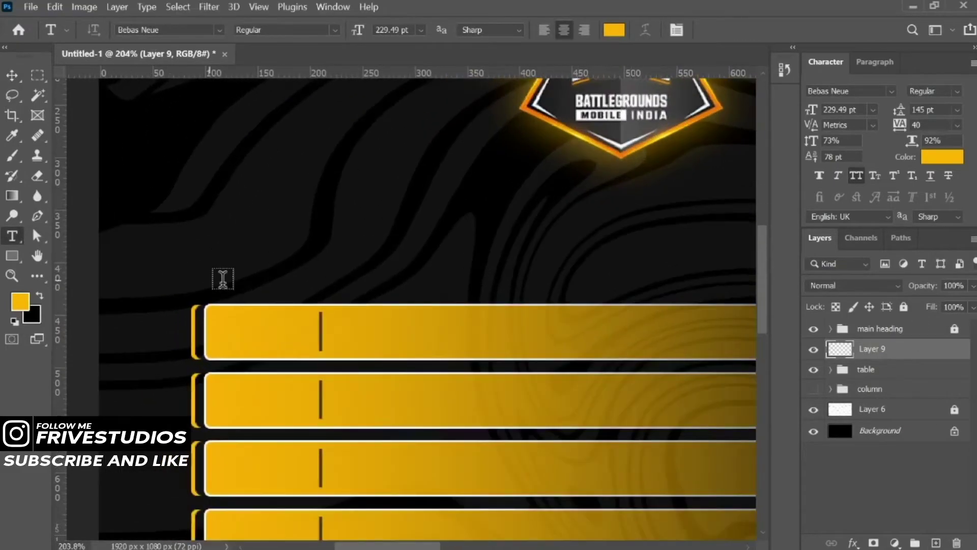
{"action": "left_click", "coordinate": [249, 273]}
{"action": "type", "text": "SLOT"}
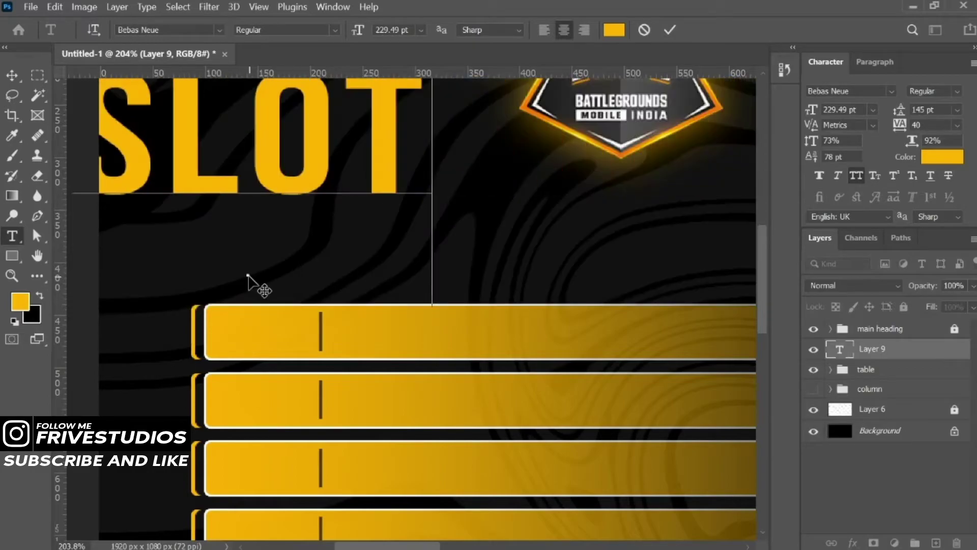
{"action": "key", "text": "ctrl+Return"}
{"action": "key", "text": "v"}
Set the SLOT heading to Agency FB Bold at 33 pt
{"action": "left_click", "coordinate": [891, 91]}
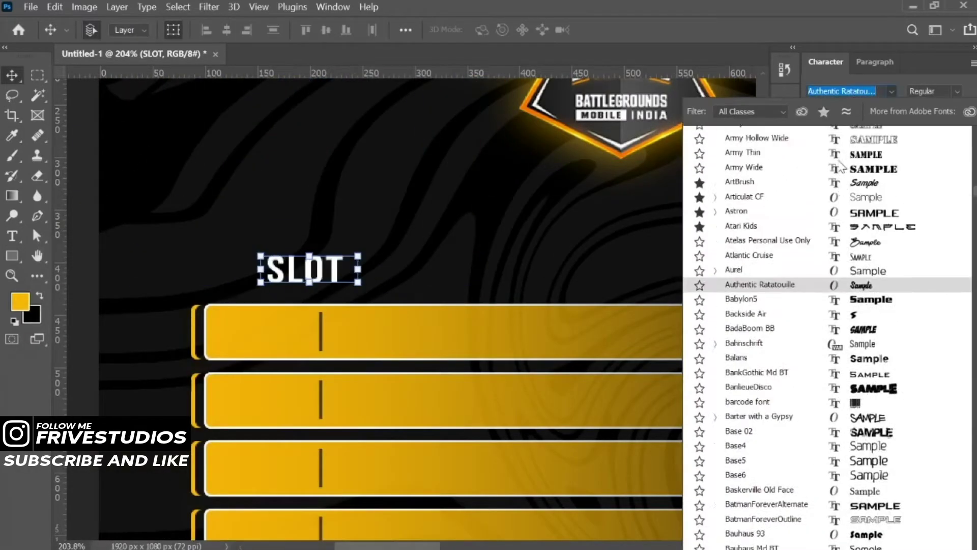
{"action": "scroll", "coordinate": [741, 305], "scroll_direction": "up", "scroll_amount": 5}
{"action": "left_click", "coordinate": [741, 136]}
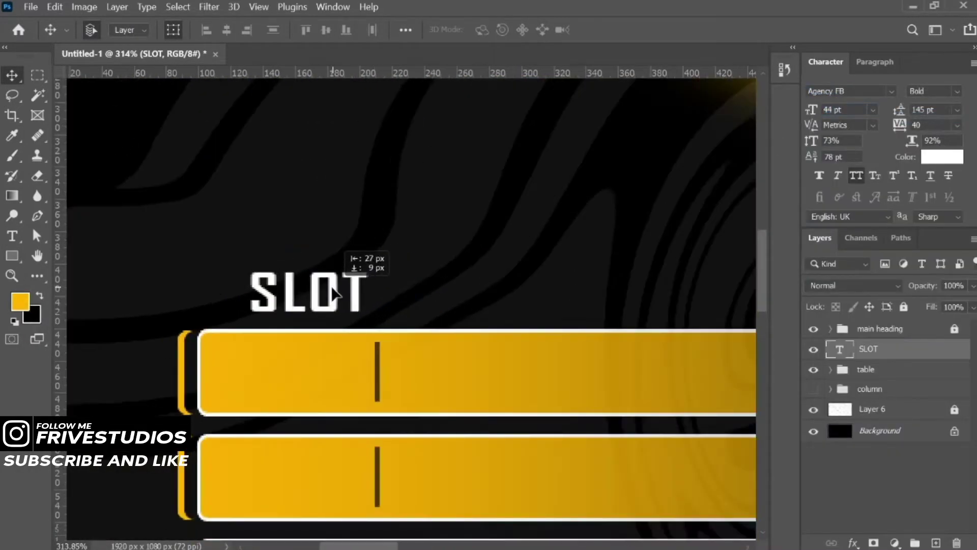
{"action": "left_click_drag", "start_coordinate": [811, 110], "coordinate": [793, 109]}
Duplicate the heading as 'TEAM NAME' and position it above the bars
{"action": "left_click_drag", "start_coordinate": [315, 301], "coordinate": [496, 272]}
{"action": "double_click", "coordinate": [478, 263]}
{"action": "type", "text": "TEA"}
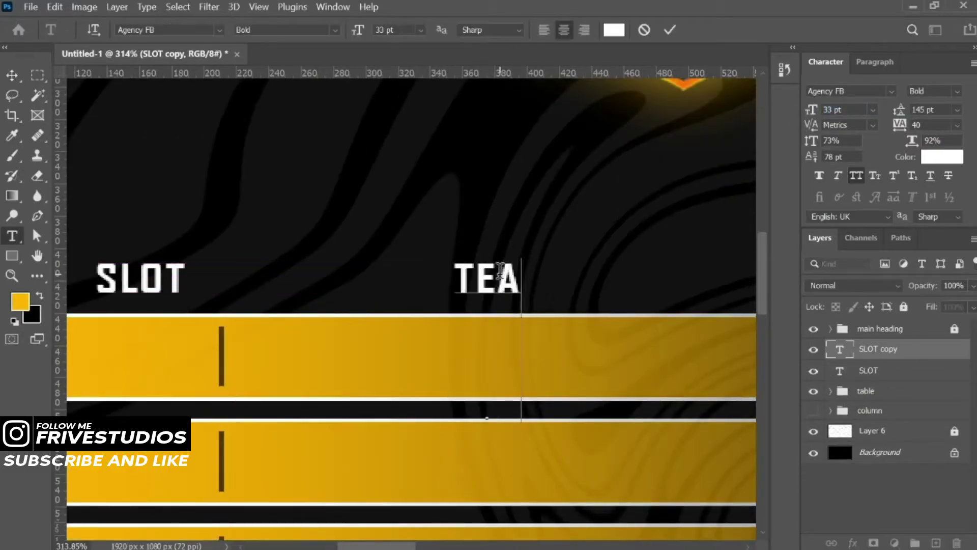
{"action": "type", "text": "M NAME"}
{"action": "key", "text": "ctrl+Return"}
{"action": "scroll", "coordinate": [336, 239], "scroll_direction": "down", "scroll_amount": 5}
{"action": "mouse_move", "coordinate": [295, 264]}
{"action": "left_mouse_down"}
{"action": "mouse_move", "coordinate": [381, 265]}
{"action": "mouse_move", "coordinate": [259, 277]}
{"action": "left_mouse_up"}
Copy both headings to the right column and nudge the table and headings up
{"action": "scroll", "coordinate": [389, 228], "scroll_direction": "up", "scroll_amount": 2}
{"action": "left_click", "coordinate": [109, 224], "text": "shift"}
{"action": "scroll", "coordinate": [381, 264], "scroll_direction": "down", "scroll_amount": 3}
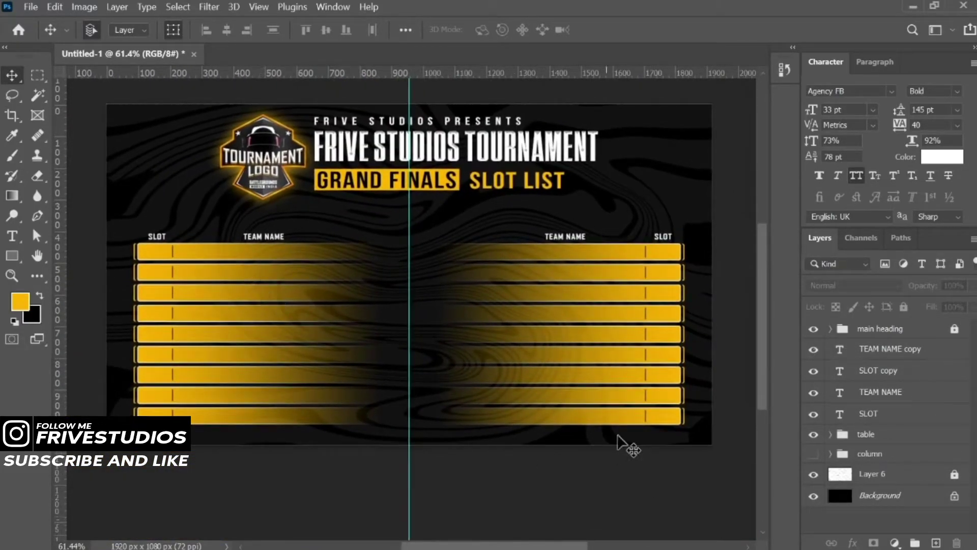
{"action": "left_click", "coordinate": [876, 349]}
{"action": "left_click", "coordinate": [884, 436], "text": "shift"}
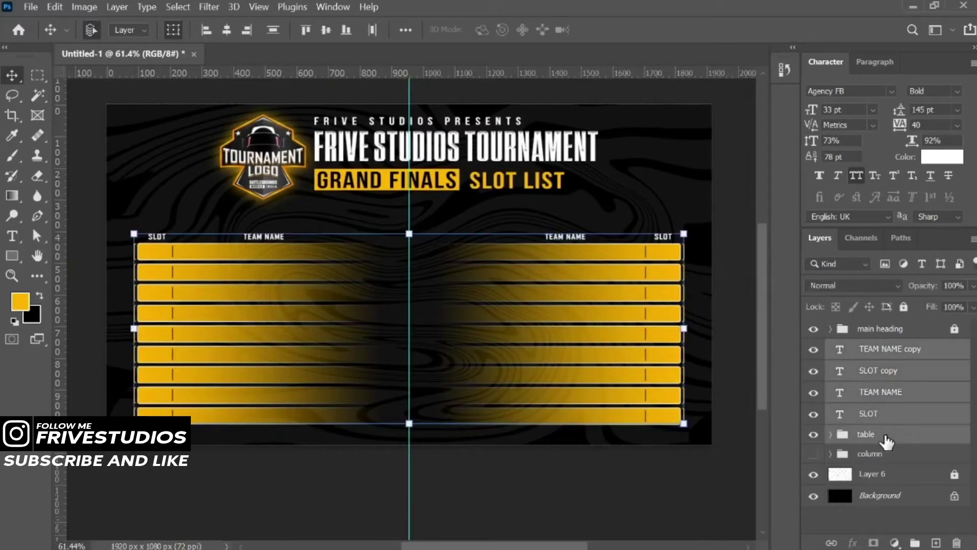
{"action": "key", "text": "shift+Up"}
{"action": "left_click", "coordinate": [748, 218]}
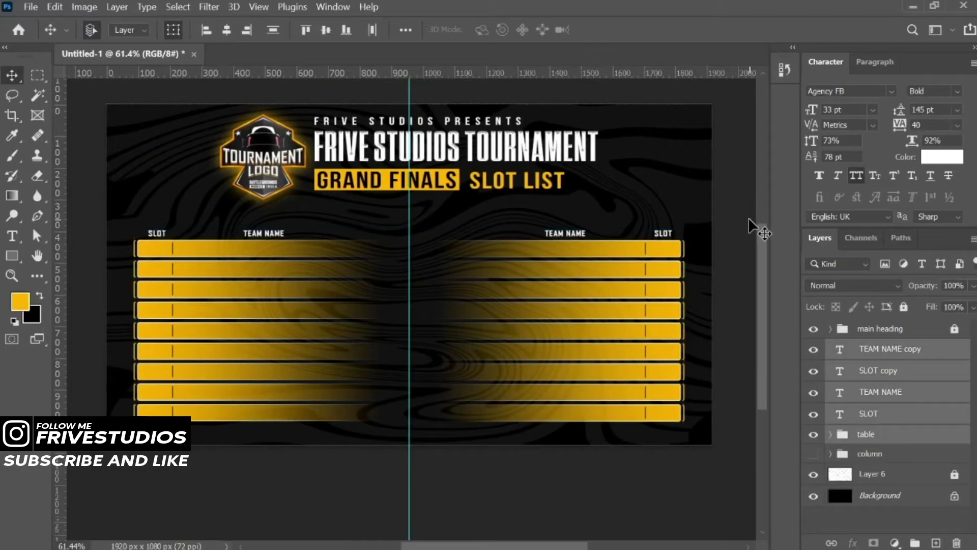
Duplicate the SLOT heading down into the first gold bar
{"action": "scroll", "coordinate": [404, 219], "scroll_direction": "up", "scroll_amount": 2}
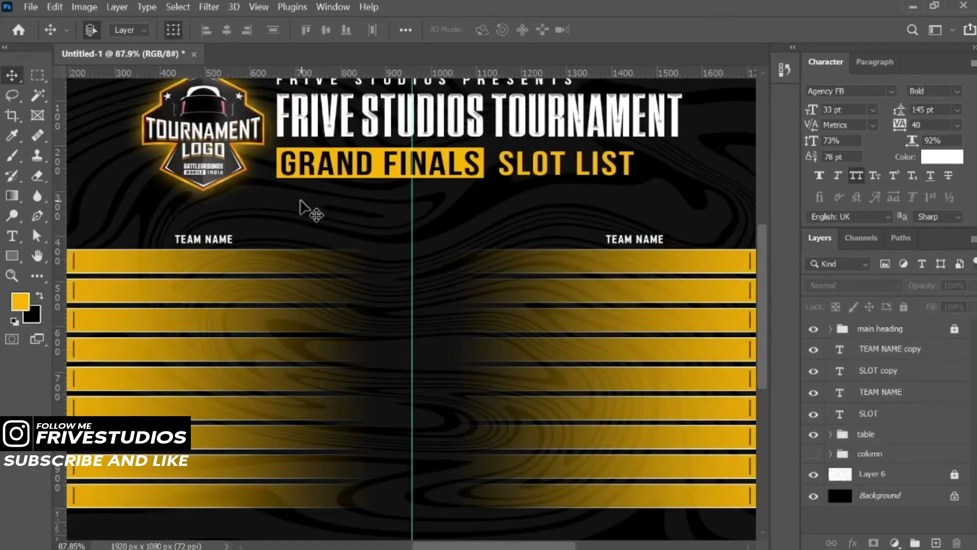
{"action": "scroll", "coordinate": [402, 218], "scroll_direction": "down", "scroll_amount": 1}
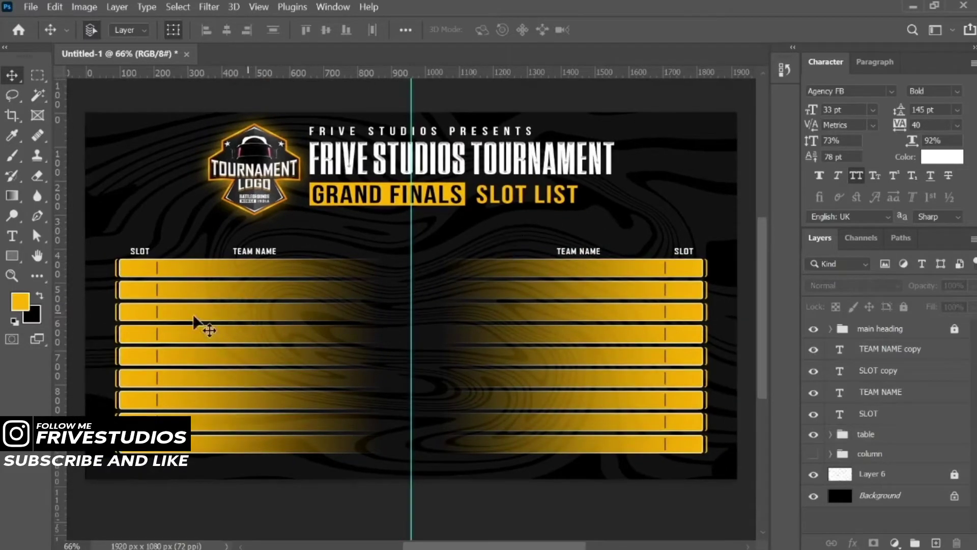
{"action": "scroll", "coordinate": [144, 304], "scroll_direction": "up", "scroll_amount": 1}
{"action": "left_click_drag", "start_coordinate": [144, 298], "coordinate": [281, 232]}
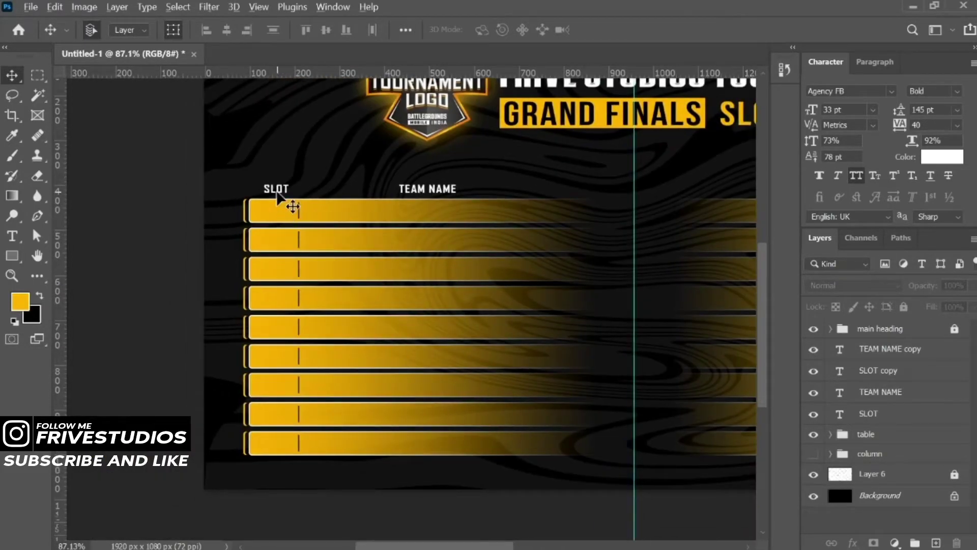
{"action": "scroll", "coordinate": [277, 198], "scroll_direction": "up", "scroll_amount": 2}
{"action": "left_click_drag", "start_coordinate": [284, 187], "coordinate": [286, 223]}
Turn the bar text into slot numbers 1–18 and TEAM NAME placeholders, then select all text layers
{"action": "double_click", "coordinate": [286, 219]}
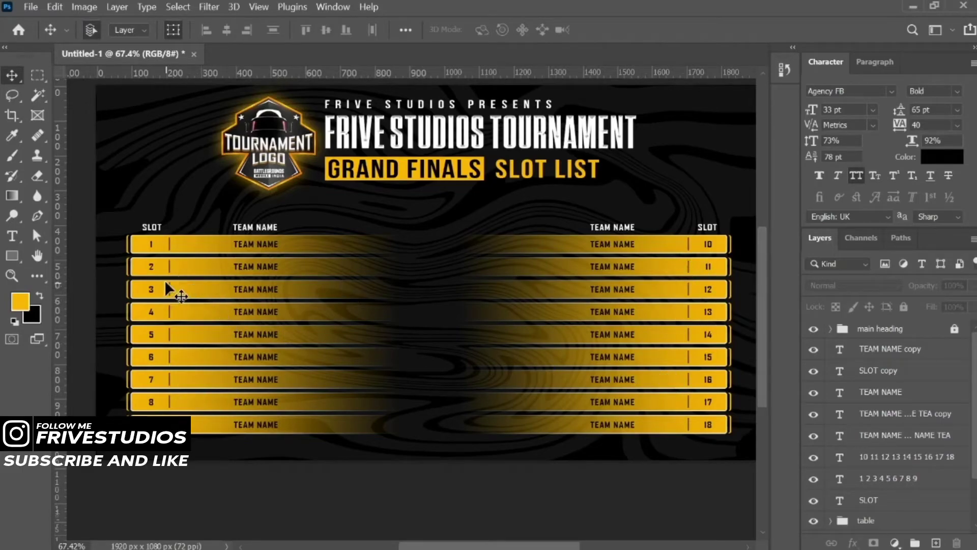
{"action": "scroll", "coordinate": [170, 285], "scroll_direction": "up", "scroll_amount": 2}
{"action": "scroll", "coordinate": [275, 239], "scroll_direction": "up", "scroll_amount": 2}
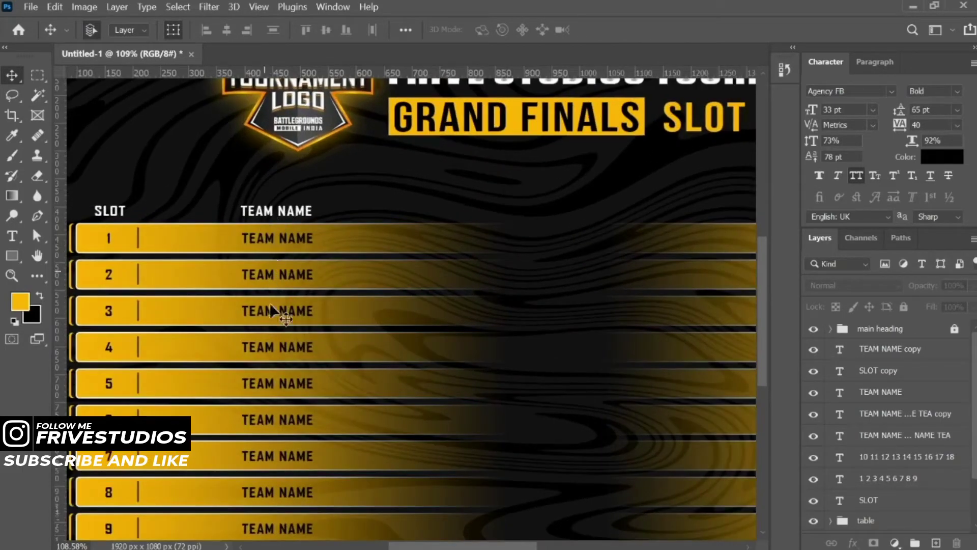
{"action": "scroll", "coordinate": [297, 273], "scroll_direction": "down", "scroll_amount": 2}
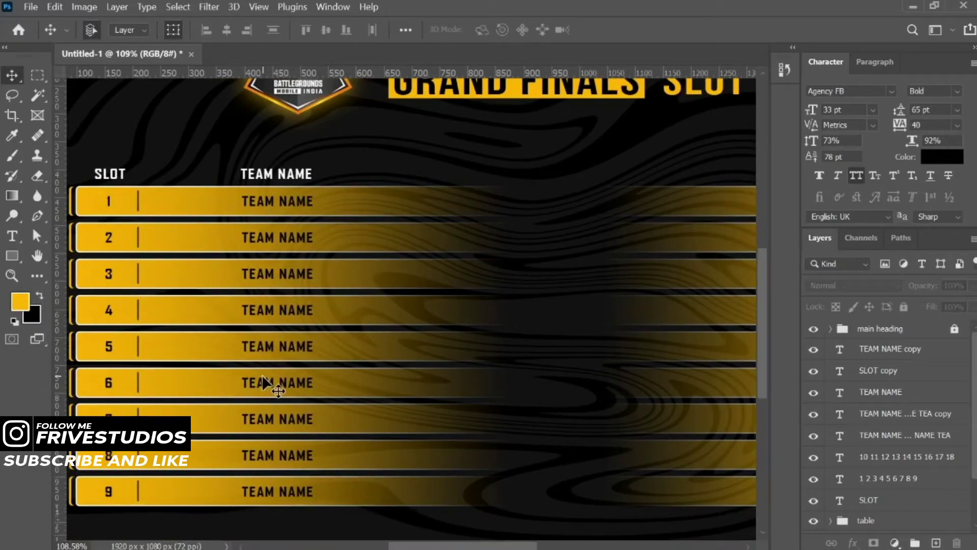
{"action": "scroll", "coordinate": [356, 322], "scroll_direction": "right", "scroll_amount": 5}
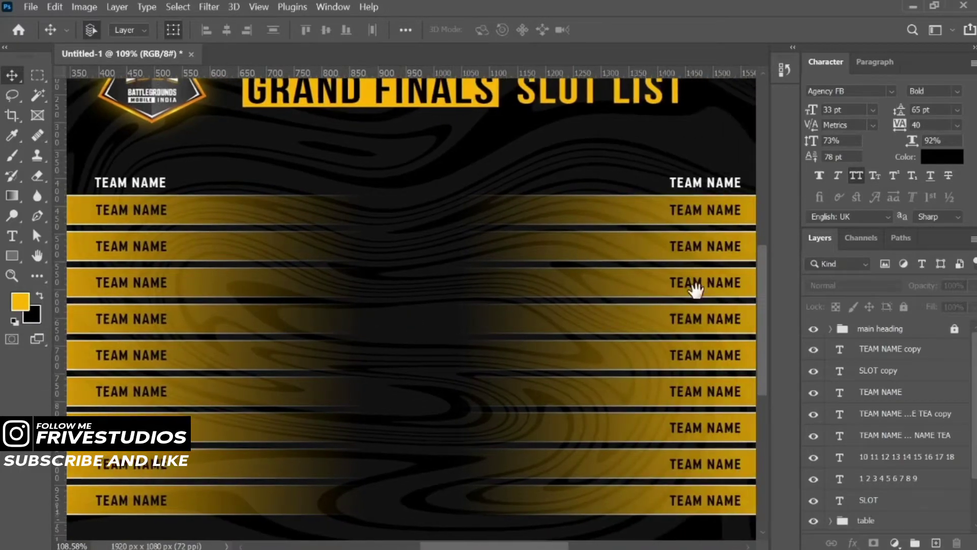
{"action": "scroll", "coordinate": [524, 318], "scroll_direction": "down", "scroll_amount": 3}
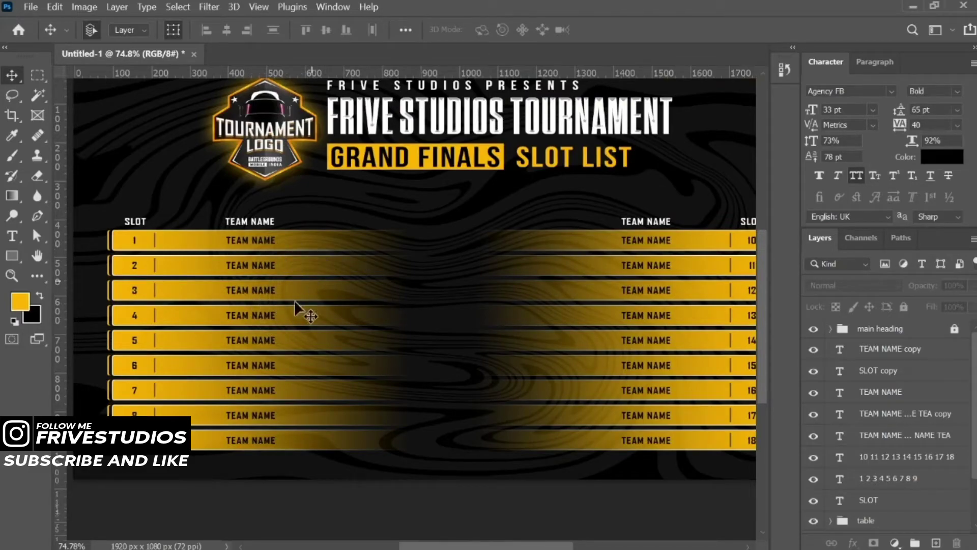
{"action": "scroll", "coordinate": [243, 324], "scroll_direction": "down", "scroll_amount": 2}
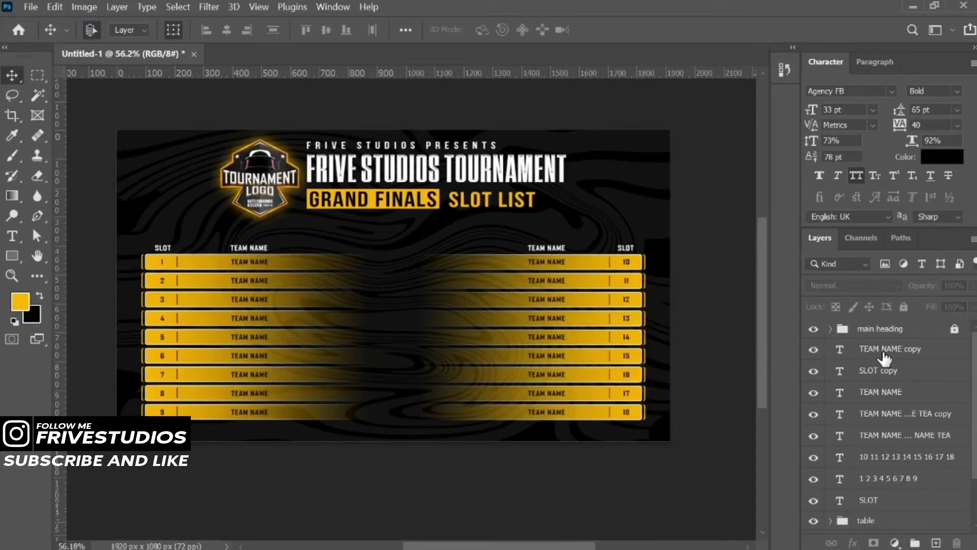
{"action": "left_click", "coordinate": [884, 357]}
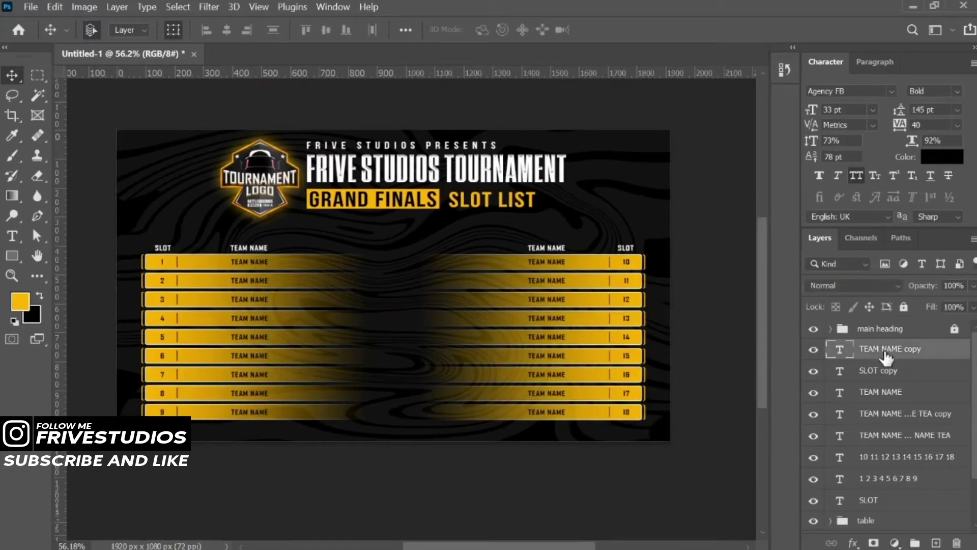
{"action": "left_click", "coordinate": [891, 509], "text": "shift"}
Group the selected text layers and name the group TEXT
{"action": "key", "text": "ctrl+g"}
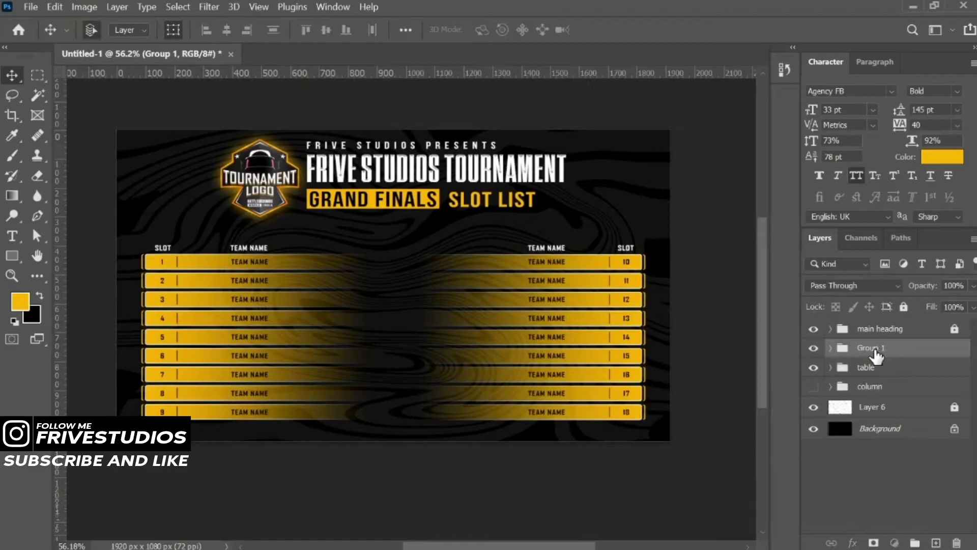
{"action": "double_click", "coordinate": [870, 348]}
{"action": "type", "text": "TEXT"}
{"action": "key", "text": "Return"}
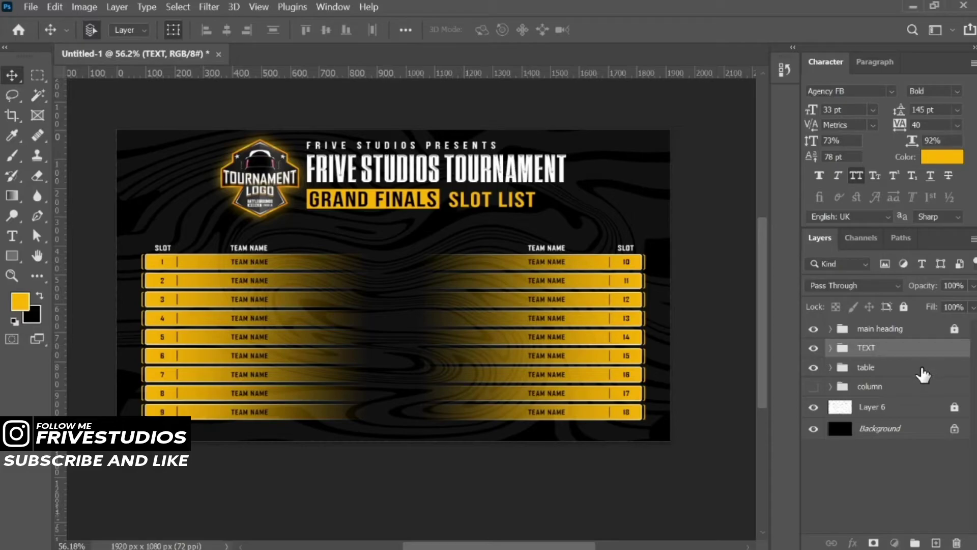
Nudge the TEXT and table groups together by one pixel
{"action": "left_click", "coordinate": [922, 373], "text": "shift"}
{"action": "key", "text": "Up"}
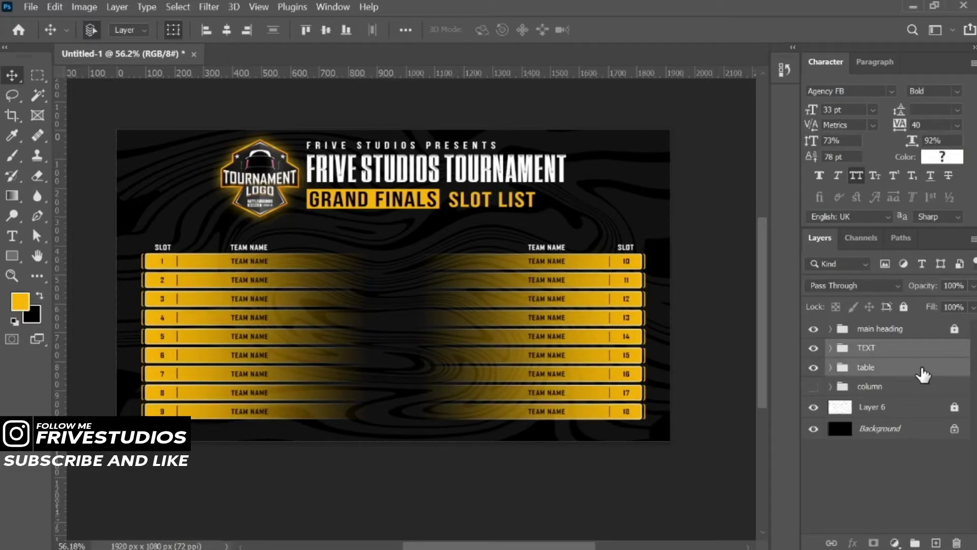
{"action": "key", "text": "Down"}
{"action": "key", "text": "Up"}
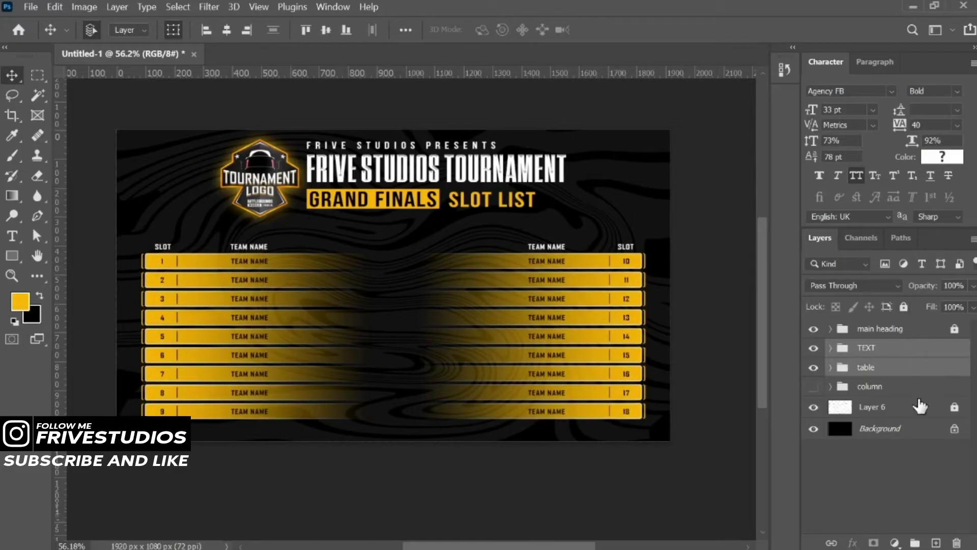
Add a new empty layer above the TEXT group
{"action": "left_click", "coordinate": [898, 348], "text": "ctrl"}
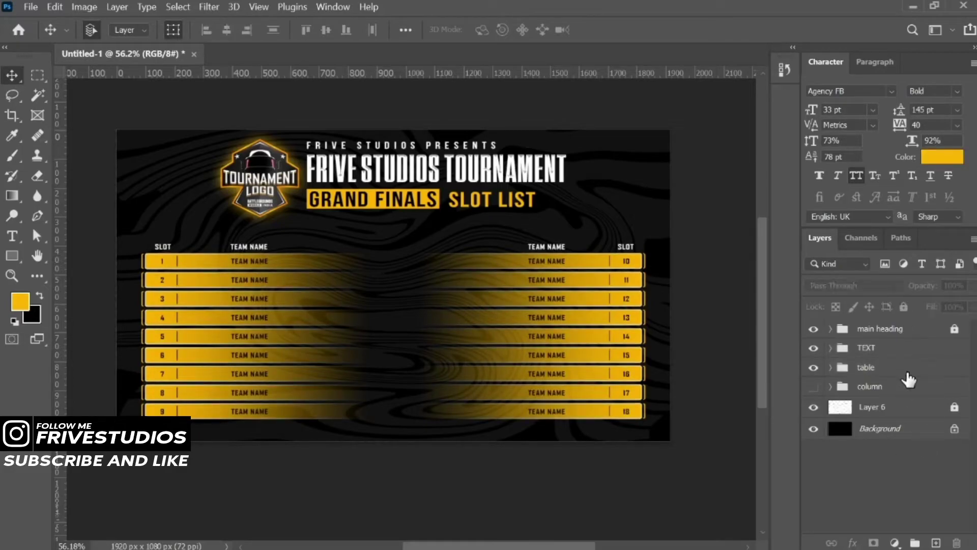
{"action": "left_click", "coordinate": [895, 348]}
{"action": "left_click", "coordinate": [935, 542]}
Fill a tall strip between the two columns with gold and centre it on the guide
{"action": "scroll", "coordinate": [410, 297], "scroll_direction": "up", "scroll_amount": 1}
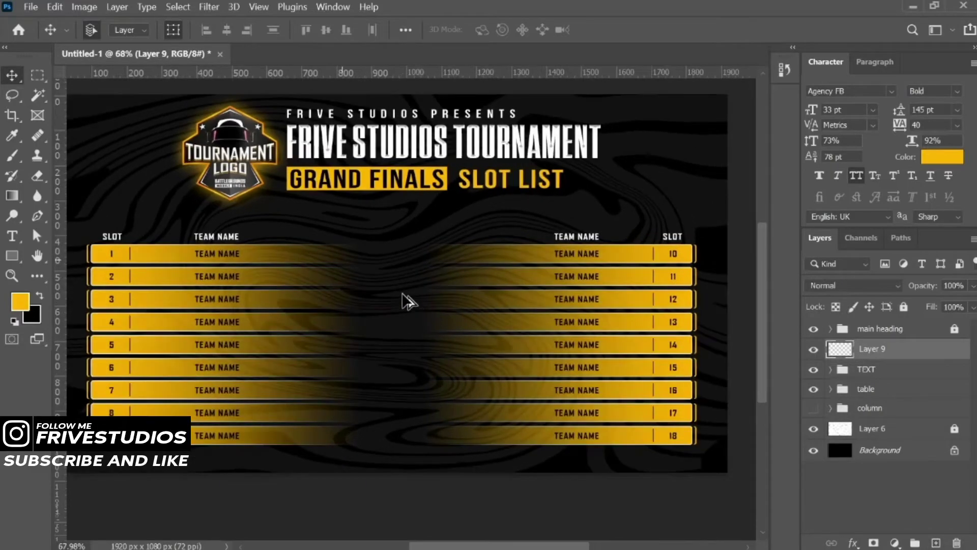
{"action": "left_click_drag", "start_coordinate": [409, 297], "coordinate": [432, 281]}
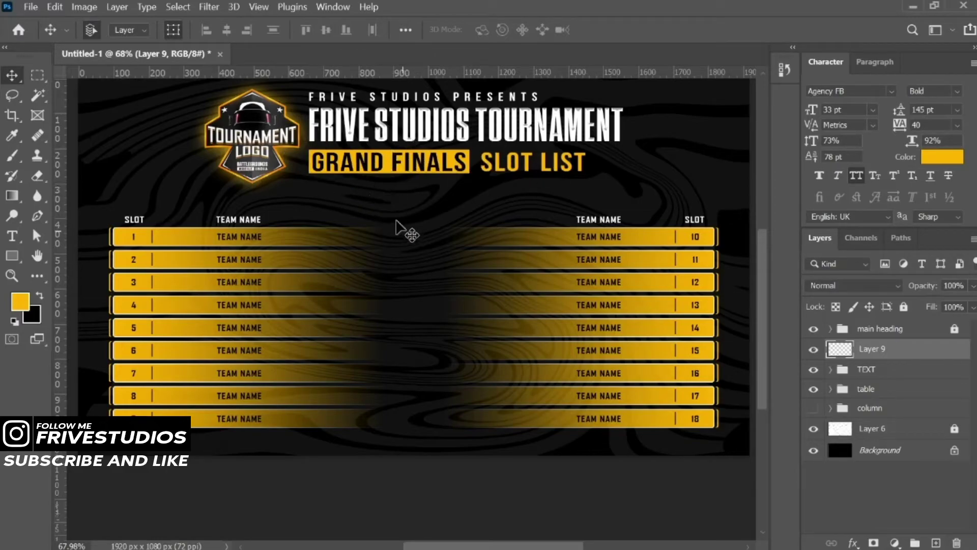
{"action": "left_click", "coordinate": [40, 79]}
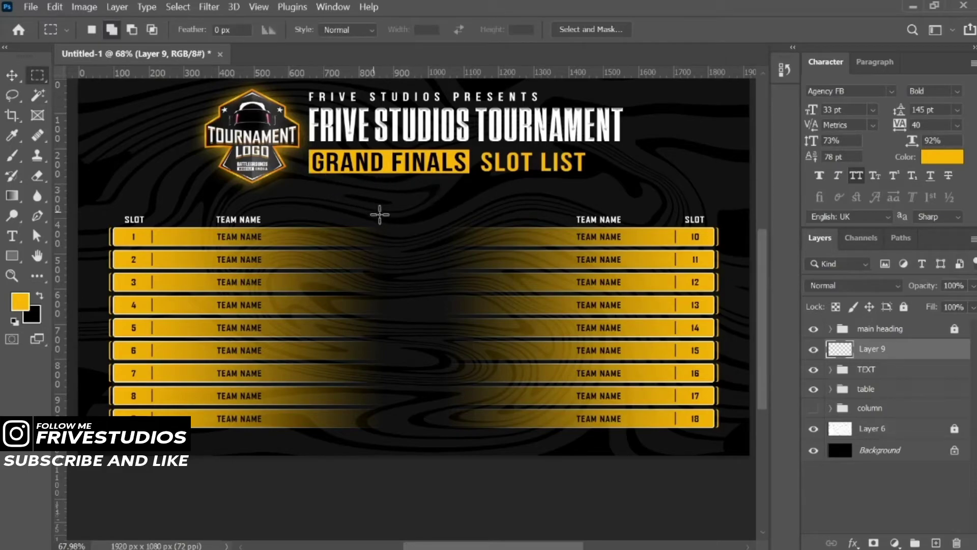
{"action": "left_click_drag", "start_coordinate": [402, 209], "coordinate": [427, 441]}
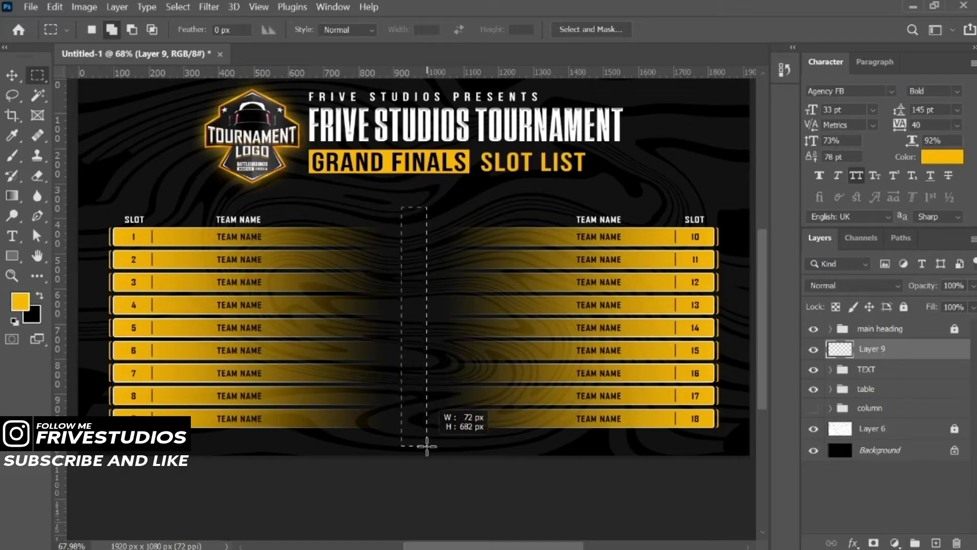
{"action": "left_click_drag", "start_coordinate": [427, 441], "coordinate": [427, 447]}
{"action": "key", "text": "alt+BackSpace"}
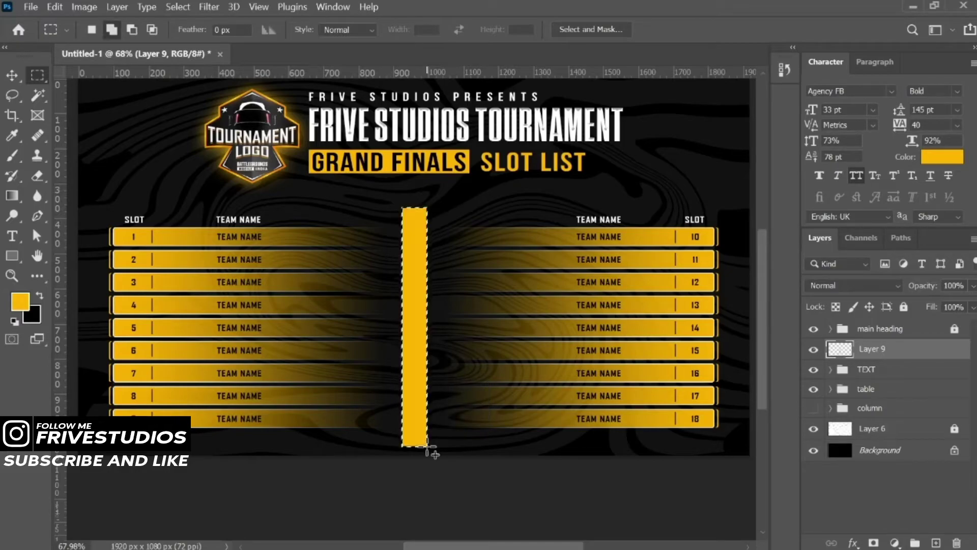
{"action": "key", "text": "ctrl+d"}
{"action": "key", "text": "v"}
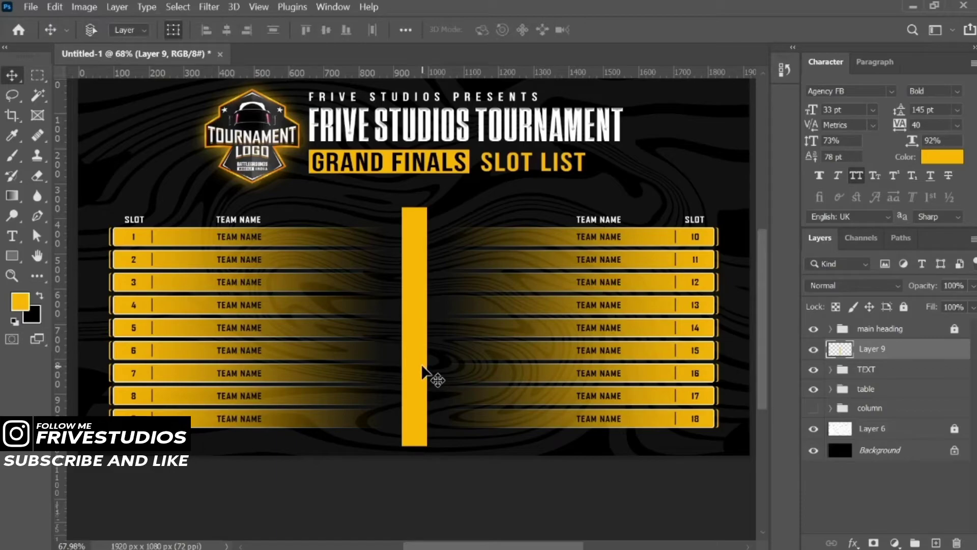
{"action": "left_click_drag", "start_coordinate": [425, 375], "coordinate": [424, 364]}
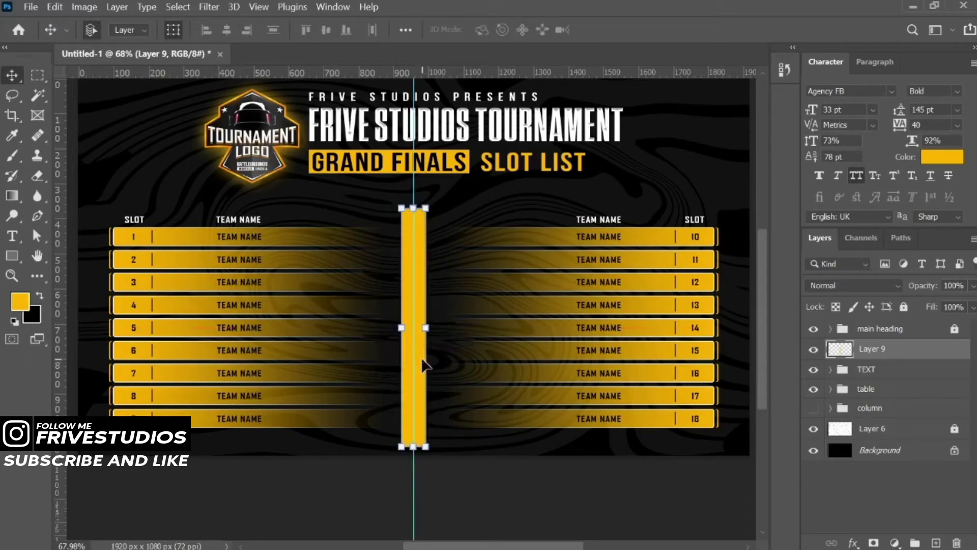
Add a 'GROUP - 22' text label on the middle bar
{"action": "key", "text": "t"}
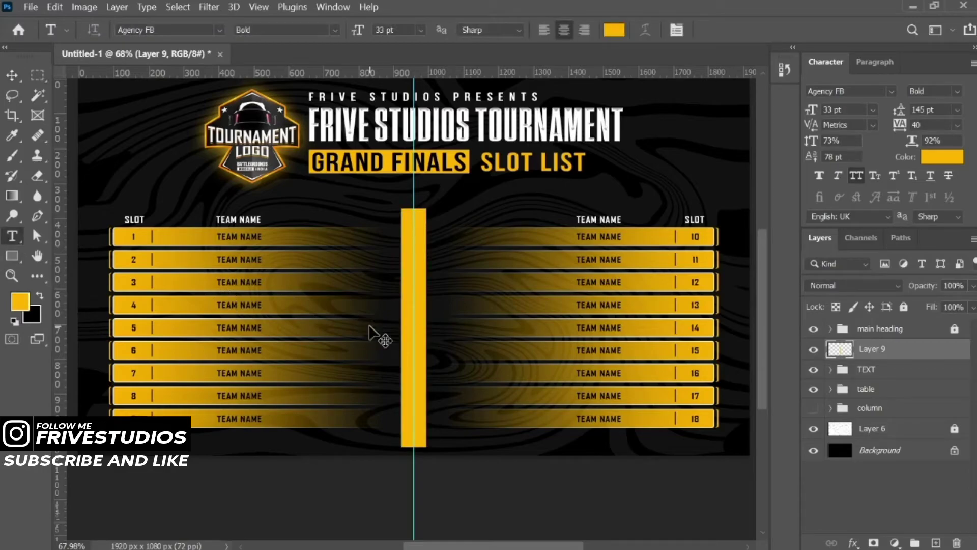
{"action": "left_click", "coordinate": [414, 316]}
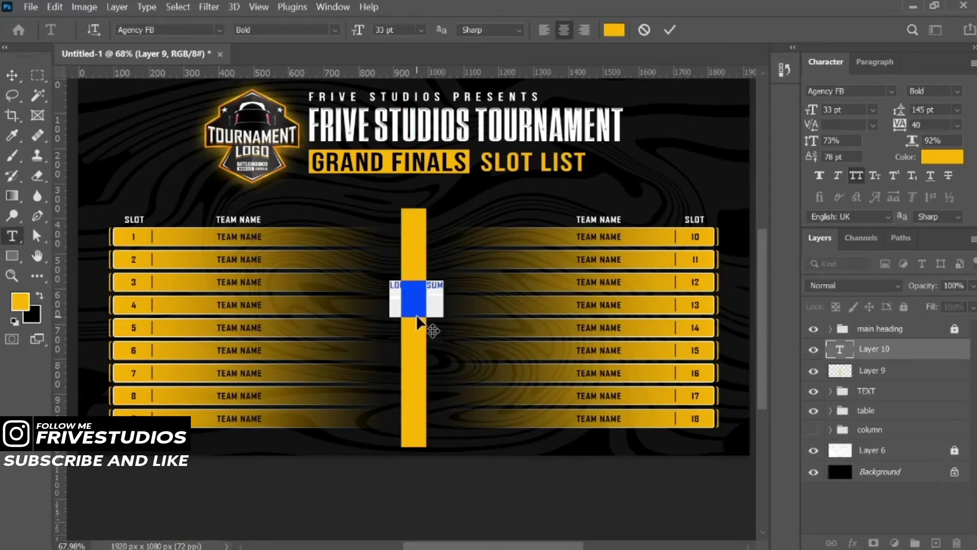
{"action": "left_click", "coordinate": [416, 316]}
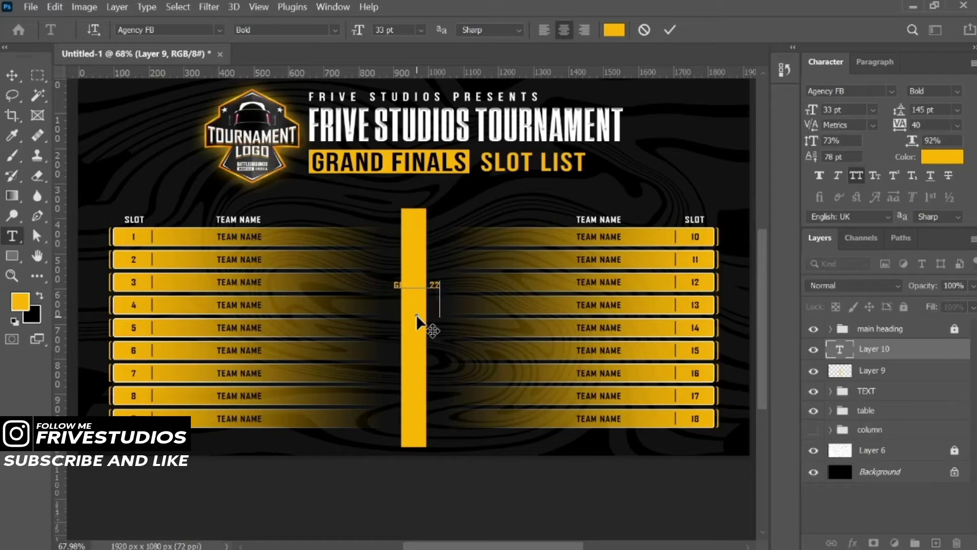
{"action": "key", "text": "ctrl+Return"}
Set the label's text colour to black, #000000
{"action": "key", "text": "v"}
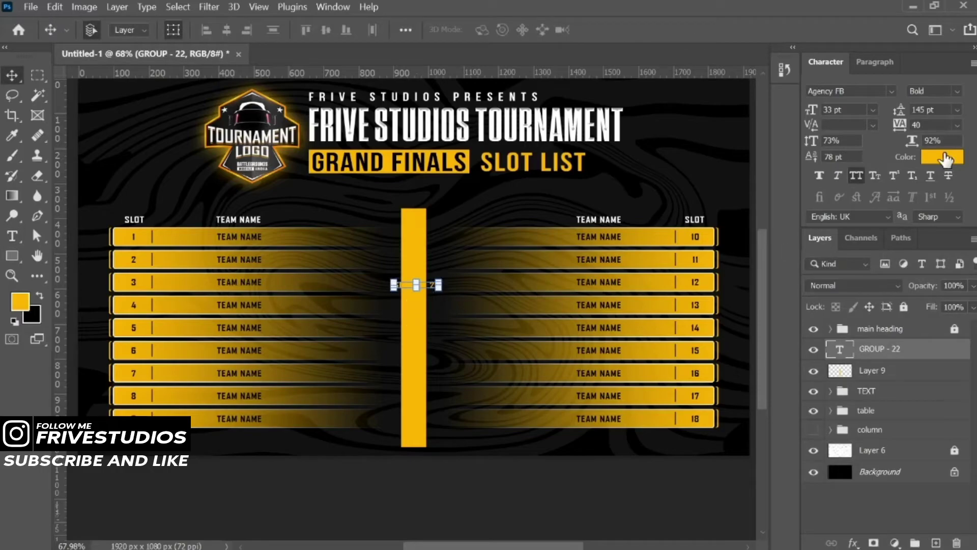
{"action": "left_click", "coordinate": [943, 159]}
{"action": "type", "text": "000000"}
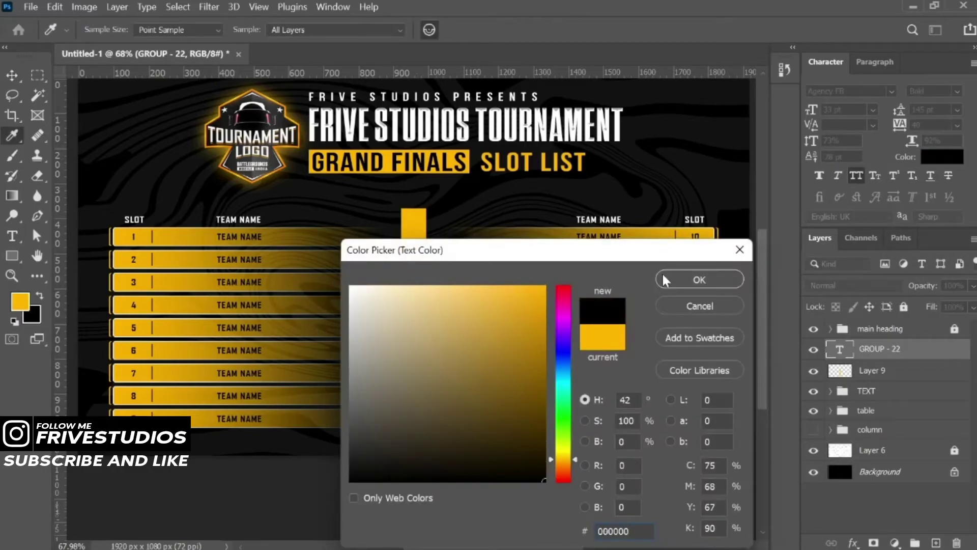
{"action": "left_click", "coordinate": [663, 279]}
Make the label vertical at 80 pt and move it onto the yellow bar
{"action": "scroll", "coordinate": [399, 282], "scroll_direction": "up", "scroll_amount": 3}
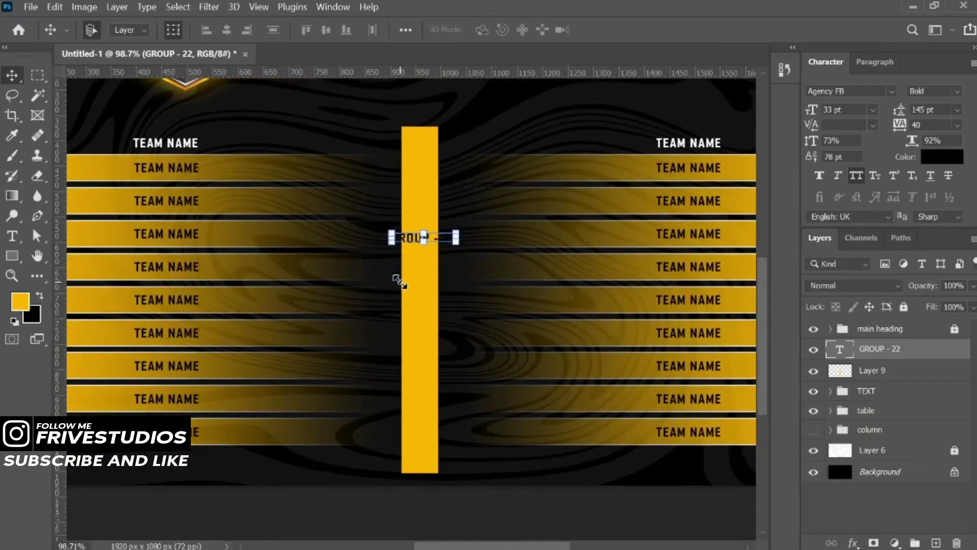
{"action": "double_click", "coordinate": [449, 241]}
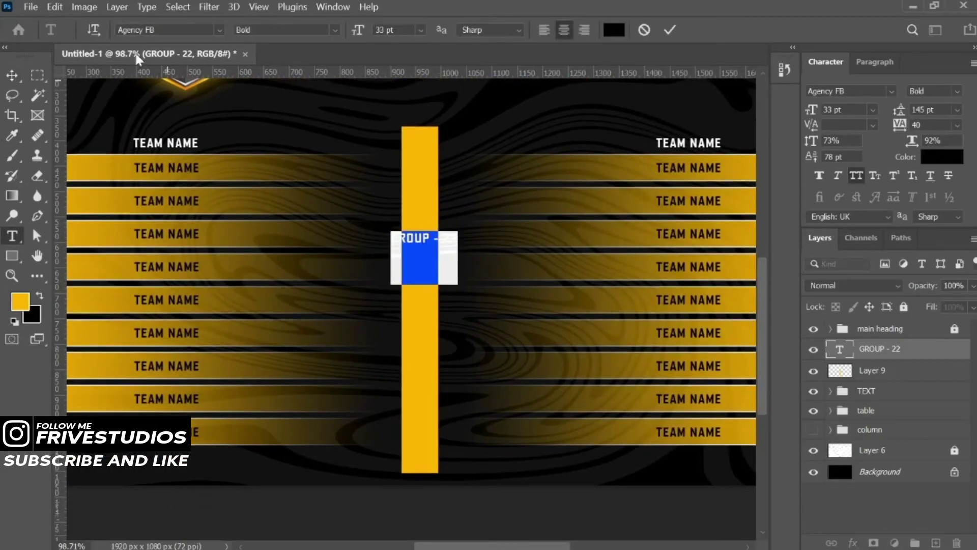
{"action": "left_click", "coordinate": [94, 29]}
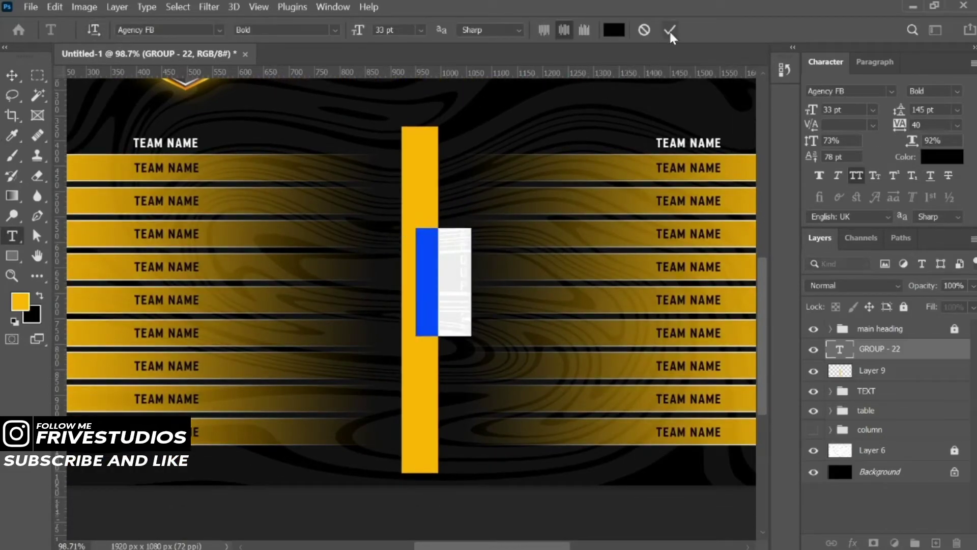
{"action": "key", "text": "ctrl+Return"}
{"action": "key", "text": "v"}
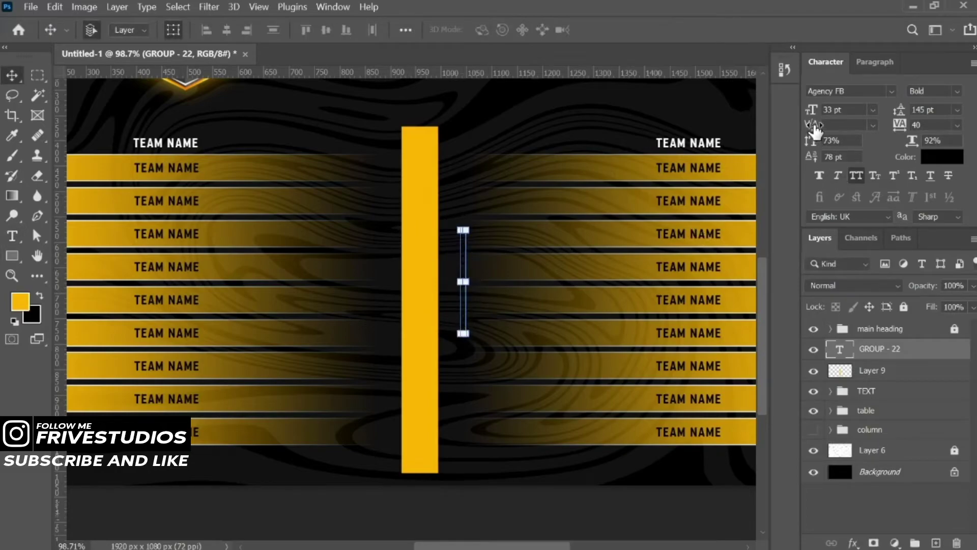
{"action": "left_click_drag", "start_coordinate": [812, 109], "coordinate": [848, 106]}
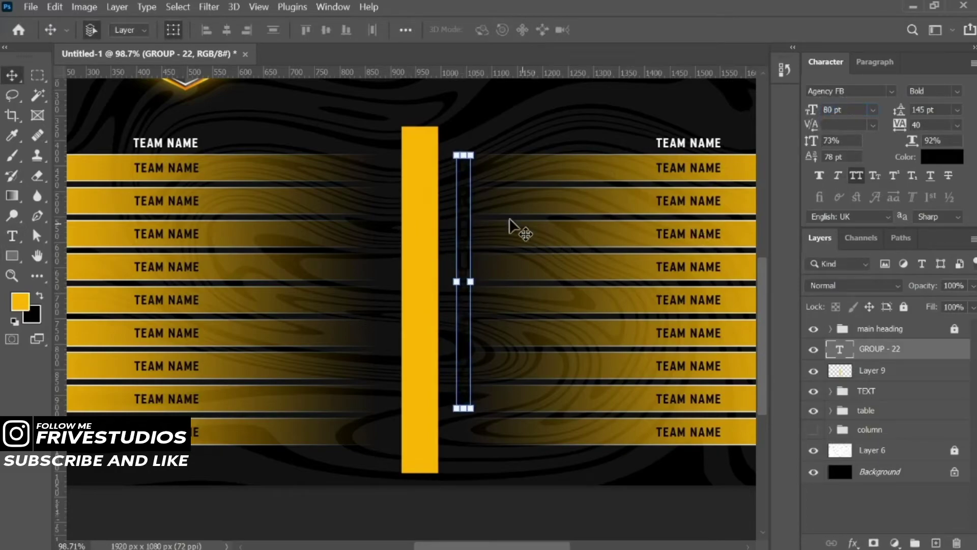
{"action": "left_click_drag", "start_coordinate": [468, 235], "coordinate": [425, 240]}
Delete the extra 2 so the label reads 'GROUP - 2'
{"action": "double_click", "coordinate": [423, 237]}
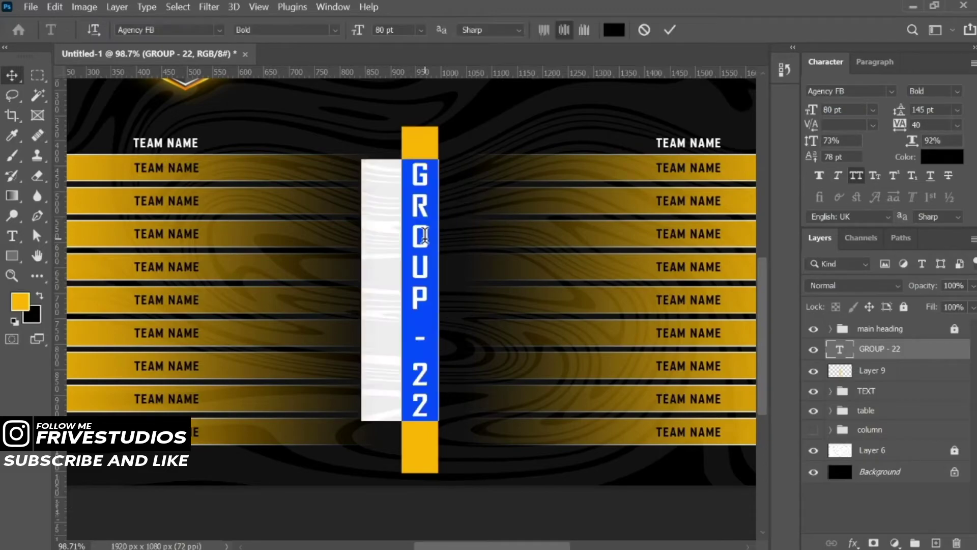
{"action": "left_click", "coordinate": [458, 374]}
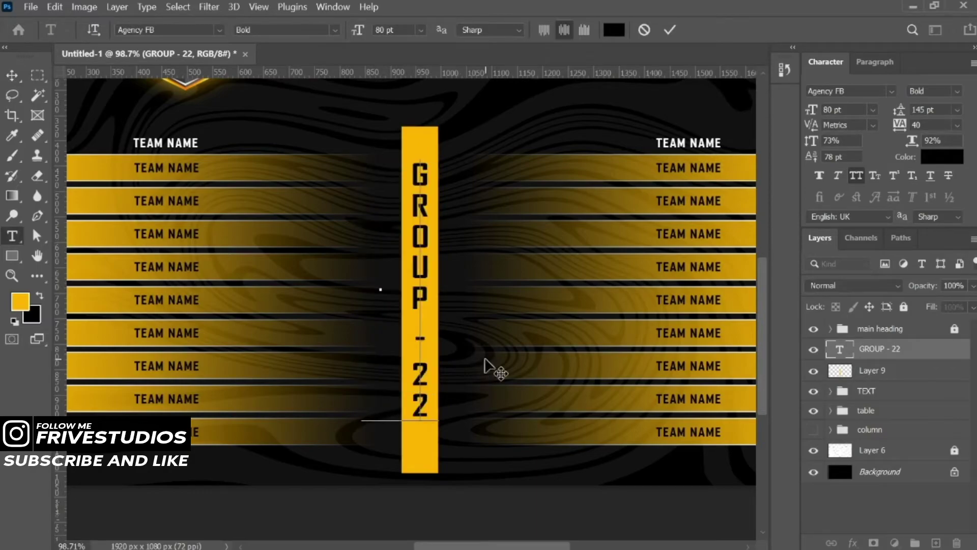
{"action": "key", "text": "BackSpace"}
{"action": "key", "text": "ctrl+Return"}
{"action": "key", "text": "v"}
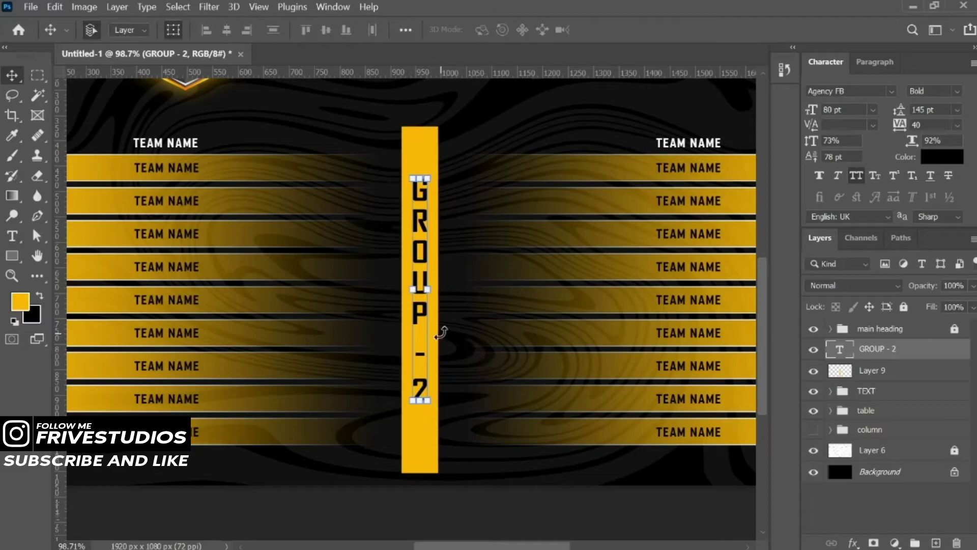
Duplicate the GROUP - 2 text and edit the copy down to a lone '2'
{"action": "scroll", "coordinate": [431, 322], "scroll_direction": "up", "scroll_amount": 2}
{"action": "scroll", "coordinate": [431, 322], "scroll_direction": "up", "scroll_amount": 1}
{"action": "scroll", "coordinate": [431, 322], "scroll_direction": "up", "scroll_amount": 1}
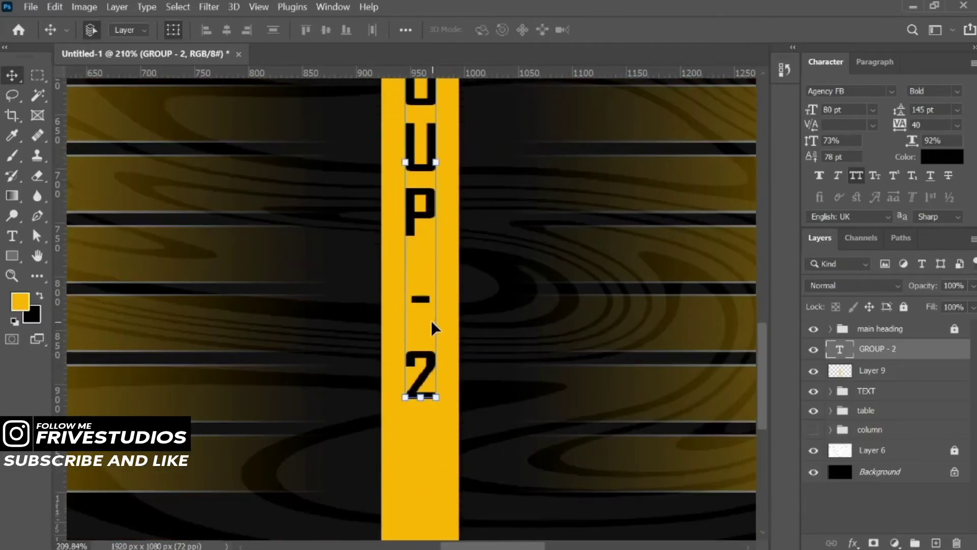
{"action": "scroll", "coordinate": [431, 321], "scroll_direction": "up", "scroll_amount": 1}
{"action": "scroll", "coordinate": [431, 321], "scroll_direction": "up", "scroll_amount": 1}
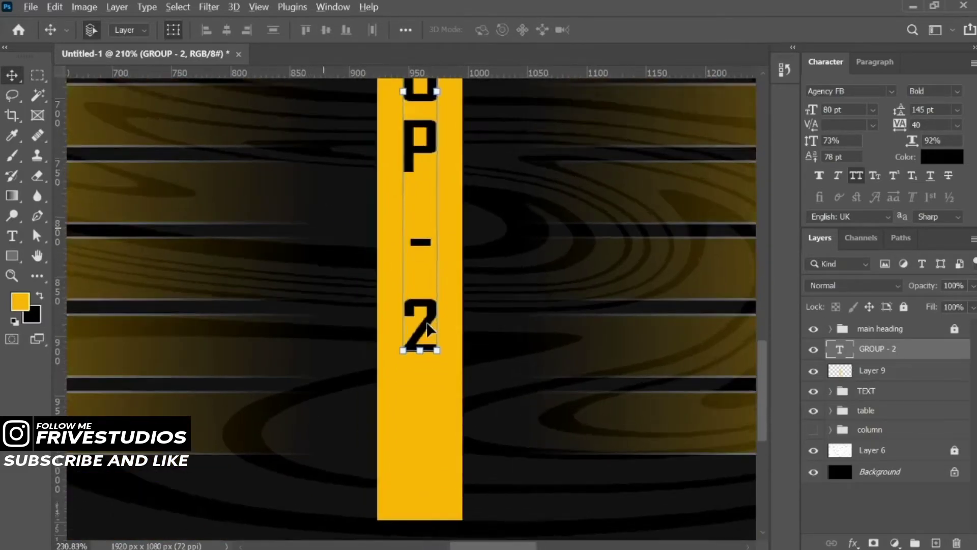
{"action": "scroll", "coordinate": [432, 320], "scroll_direction": "up", "scroll_amount": 1}
{"action": "left_click_drag", "start_coordinate": [435, 318], "coordinate": [466, 320]}
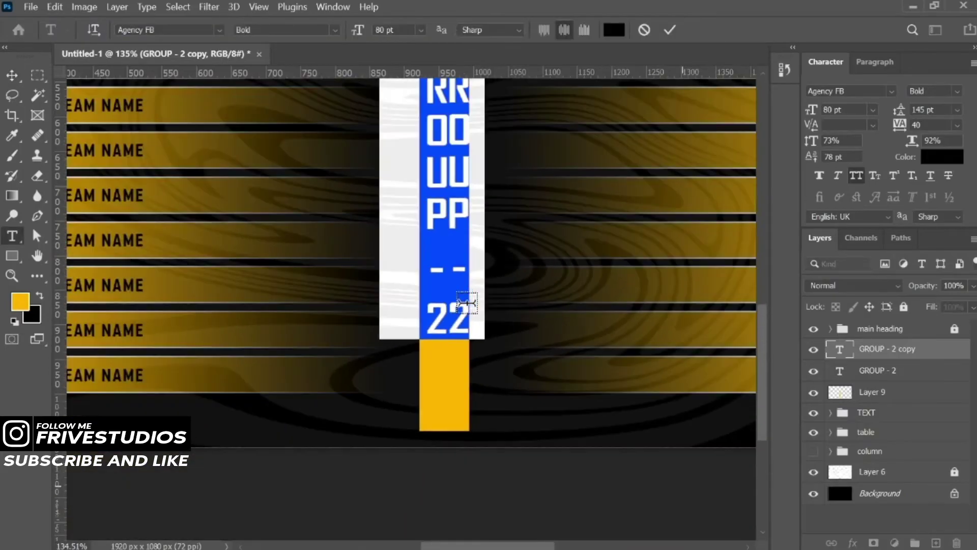
{"action": "key", "text": "alt+space"}
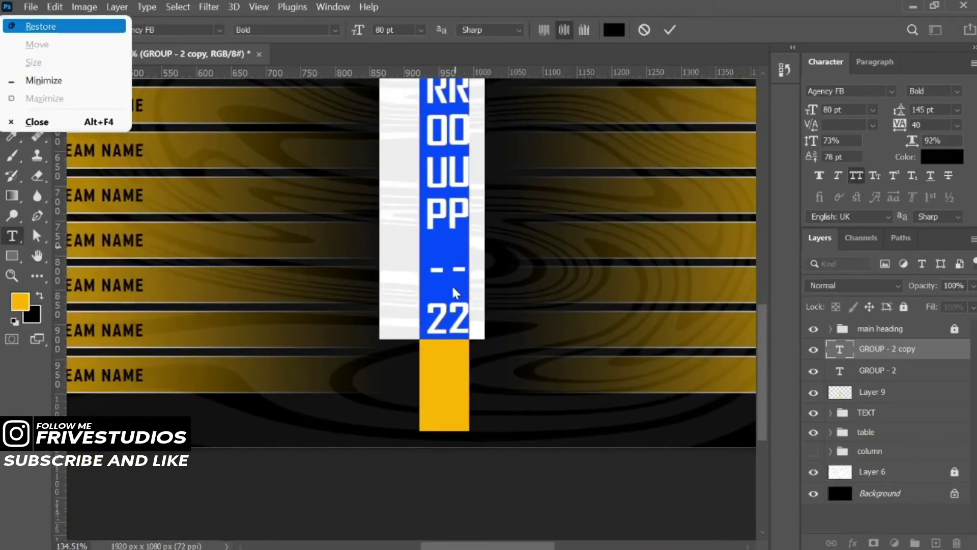
{"action": "left_click", "coordinate": [453, 286]}
{"action": "key", "text": "shift+Up"}
{"action": "key", "text": "shift+Up"}
{"action": "key", "text": "shift+Up"}
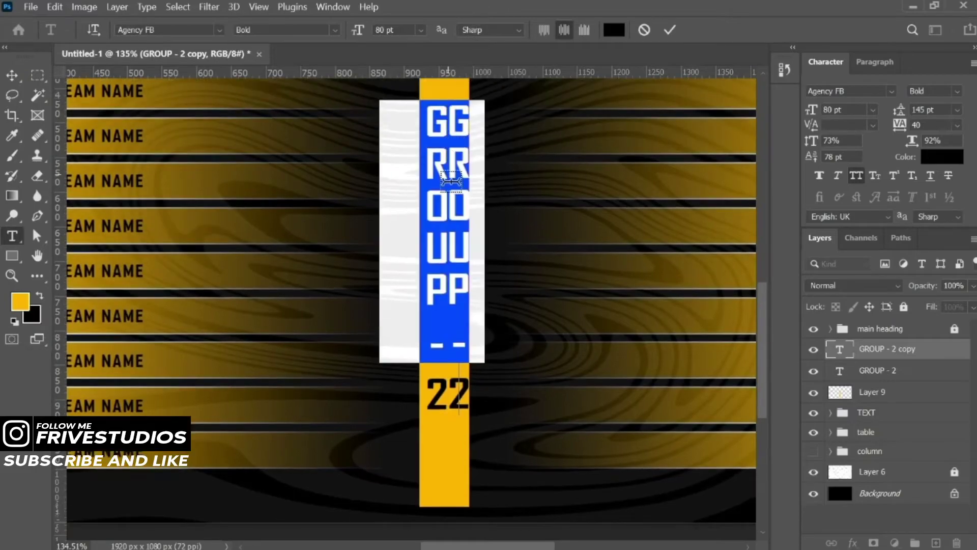
{"action": "type", "text": "2"}
{"action": "key", "text": "ctrl+Return"}
Move the lone '2' beside the final 2, then delete that extra layer
{"action": "key", "text": "v"}
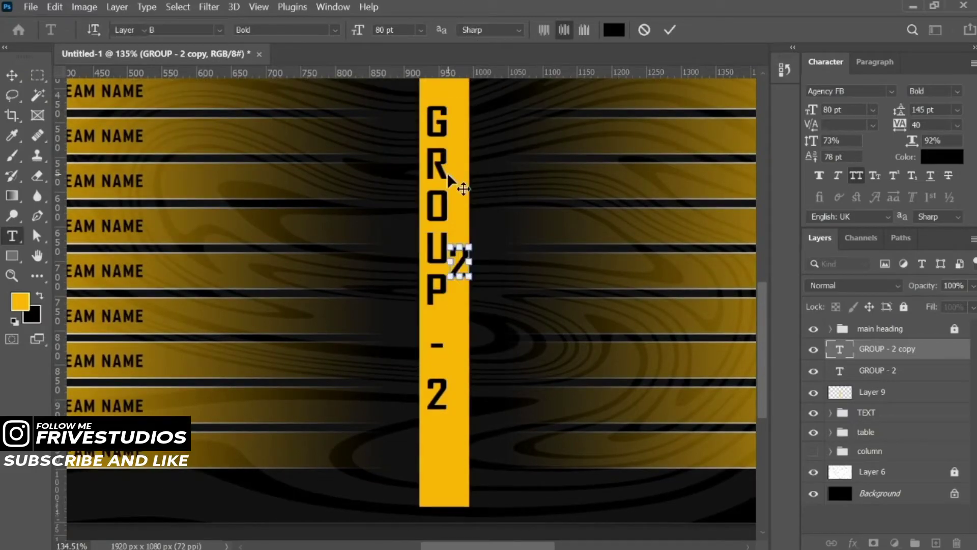
{"action": "key", "text": "Left"}
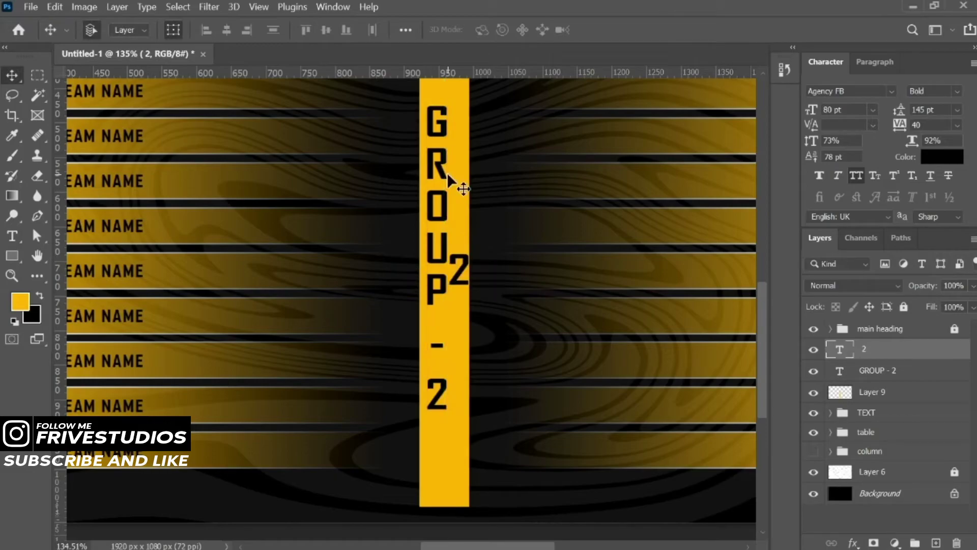
{"action": "key", "text": "shift+Down"}
{"action": "key", "text": "shift+Down"}
{"action": "key", "text": "shift+Down"}
{"action": "key", "text": "shift+Down"}
{"action": "key", "text": "shift+Down"}
{"action": "key", "text": "shift+Down"}
{"action": "key", "text": "shift+Down"}
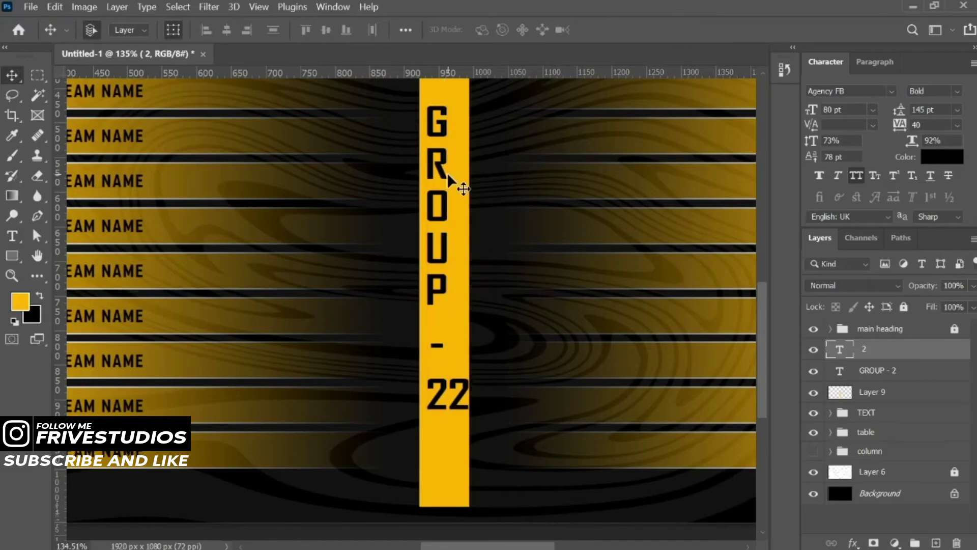
{"action": "scroll", "coordinate": [462, 225], "scroll_direction": "down", "scroll_amount": 3}
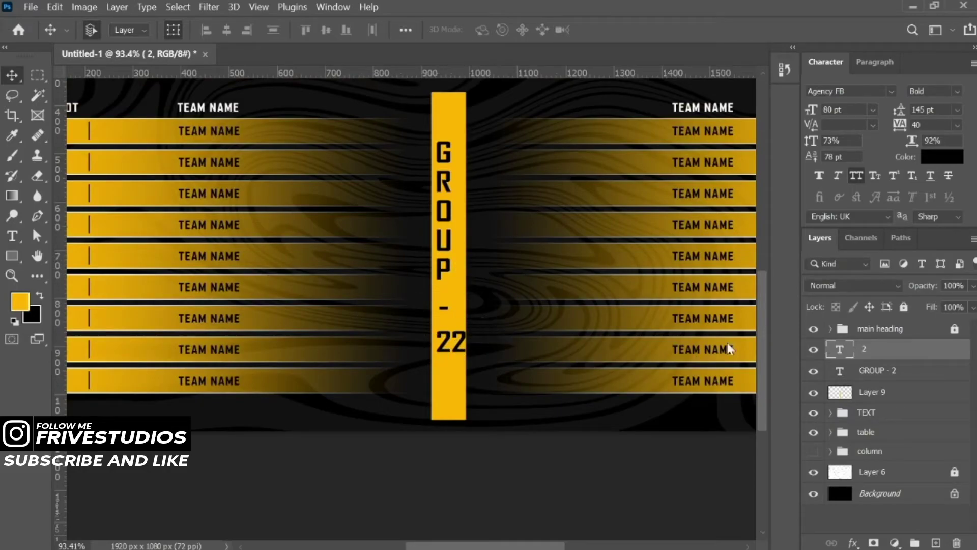
{"action": "key", "text": "Delete"}
Centre the GROUP - 2 text on the yellow bar and nudge it down four pixels
{"action": "scroll", "coordinate": [452, 299], "scroll_direction": "up", "scroll_amount": 2}
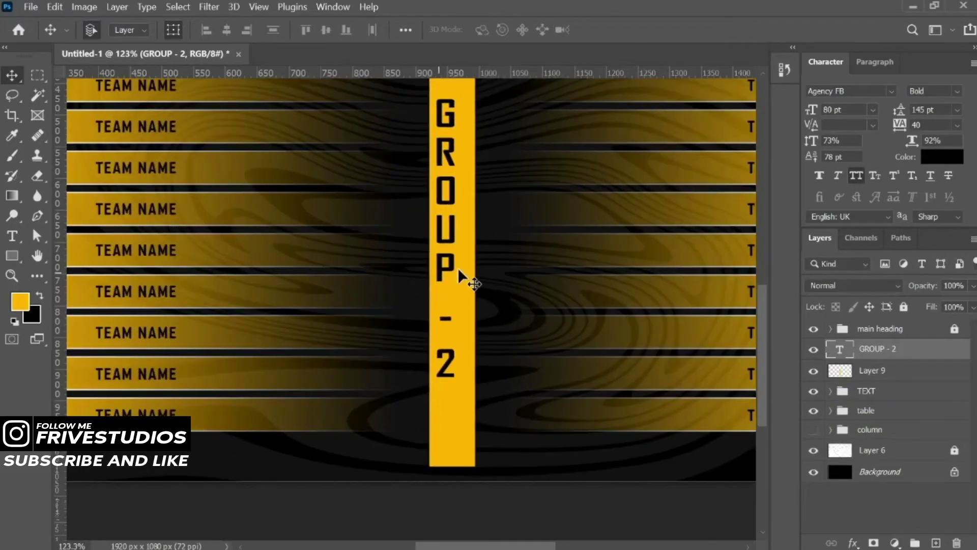
{"action": "left_click_drag", "start_coordinate": [450, 267], "coordinate": [459, 269]}
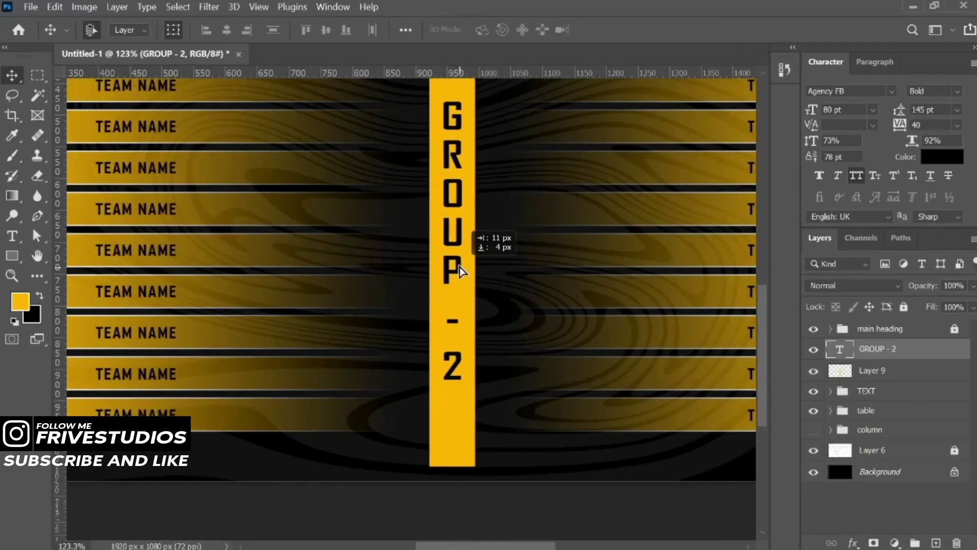
{"action": "scroll", "coordinate": [463, 268], "scroll_direction": "down", "scroll_amount": 1}
{"action": "scroll", "coordinate": [447, 277], "scroll_direction": "down", "scroll_amount": 1}
{"action": "scroll", "coordinate": [443, 290], "scroll_direction": "down", "scroll_amount": 1}
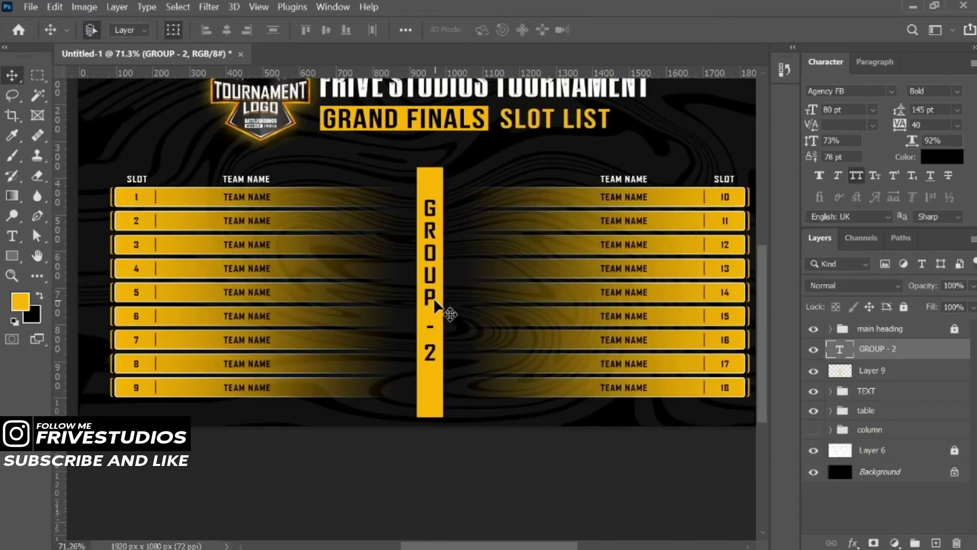
{"action": "left_click_drag", "start_coordinate": [437, 295], "coordinate": [437, 290]}
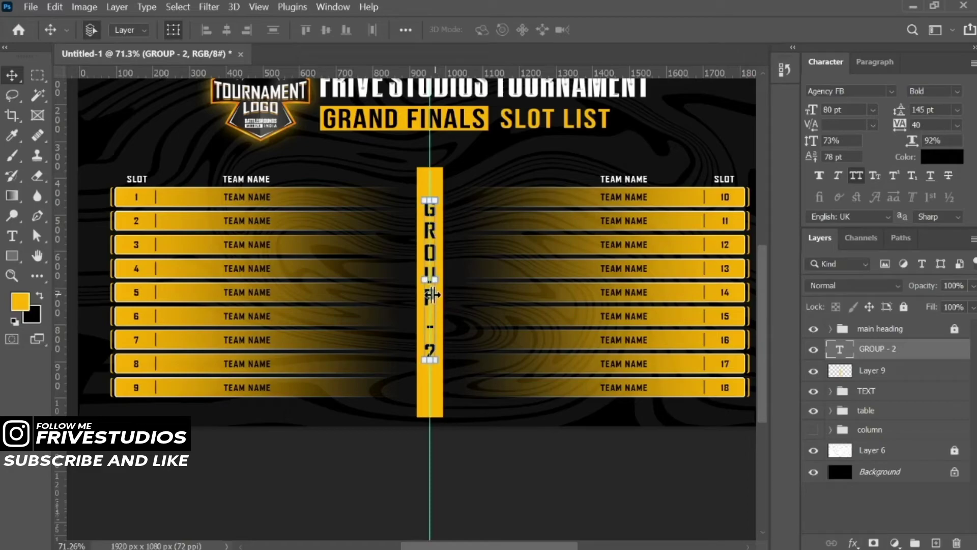
{"action": "scroll", "coordinate": [432, 294], "scroll_direction": "up", "scroll_amount": 2}
{"action": "scroll", "coordinate": [432, 294], "scroll_direction": "up", "scroll_amount": 1}
{"action": "key", "text": "Down"}
{"action": "key", "text": "Down"}
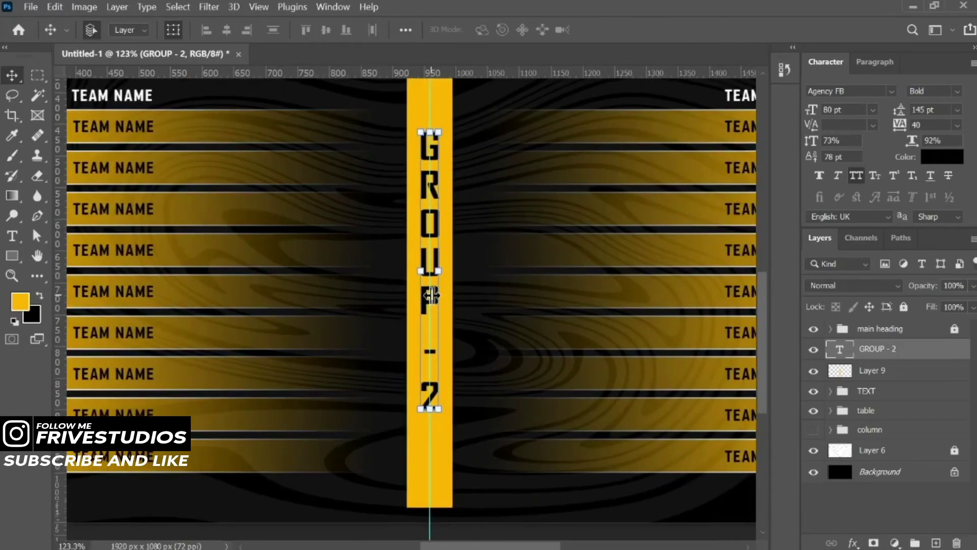
{"action": "key", "text": "Down"}
{"action": "key", "text": "Down"}
{"action": "key", "text": "Down"}
{"action": "key", "text": "Down"}
{"action": "key", "text": "Down"}
{"action": "key", "text": "Down"}
{"action": "key", "text": "Down"}
{"action": "key", "text": "Down"}
{"action": "key", "text": "Down"}
{"action": "key", "text": "Down"}
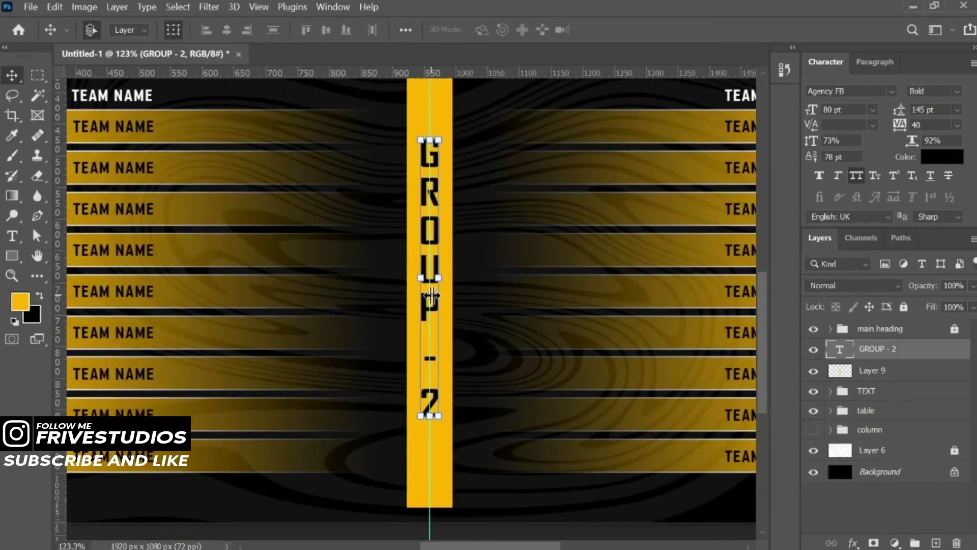
{"action": "key", "text": "Down"}
{"action": "key", "text": "Down"}
{"action": "key", "text": "Down"}
{"action": "key", "text": "Down"}
{"action": "key", "text": "Down"}
{"action": "key", "text": "Down"}
{"action": "key", "text": "Down"}
{"action": "key", "text": "Down"}
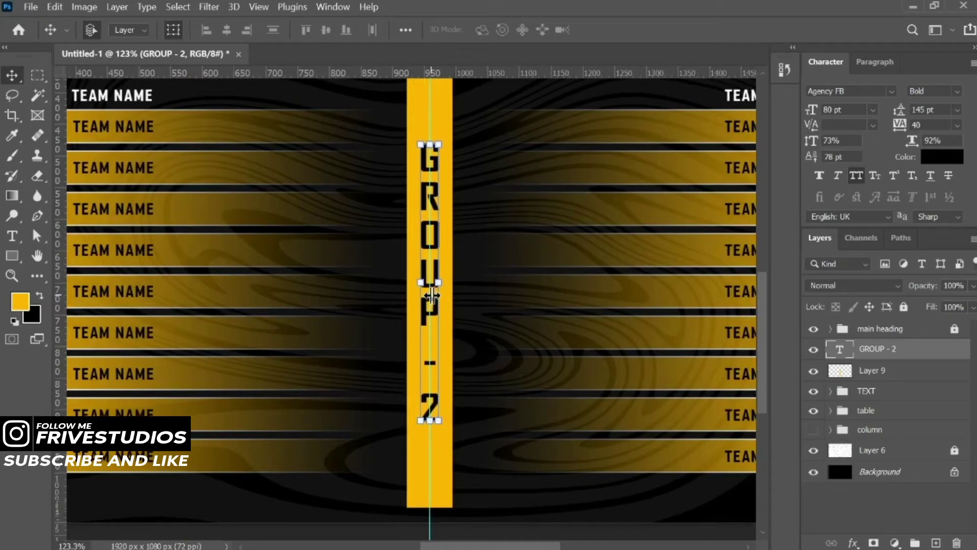
{"action": "key", "text": "Down"}
{"action": "key", "text": "Down"}
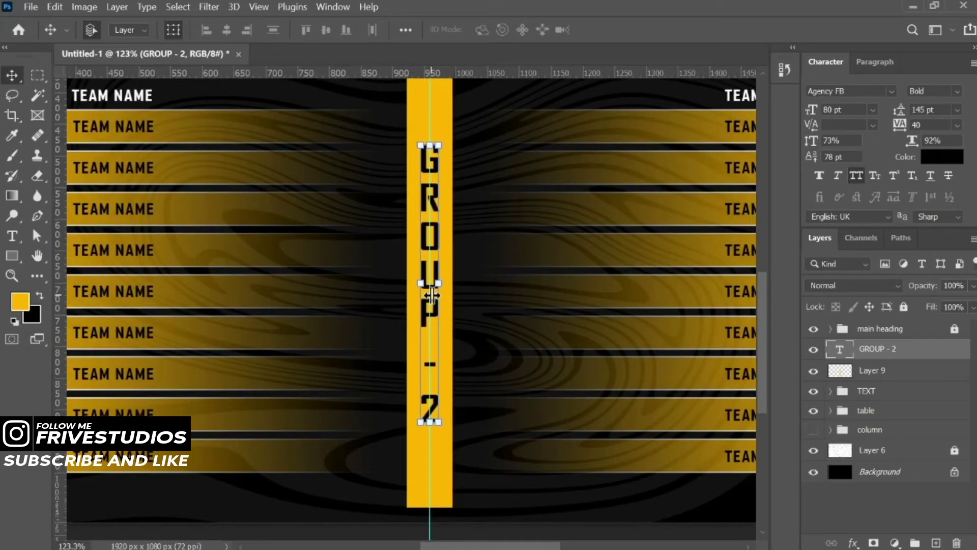
{"action": "key", "text": "ctrl+0"}
Delete the top and bottom ends of the yellow Layer 9 bar
{"action": "left_click", "coordinate": [442, 192]}
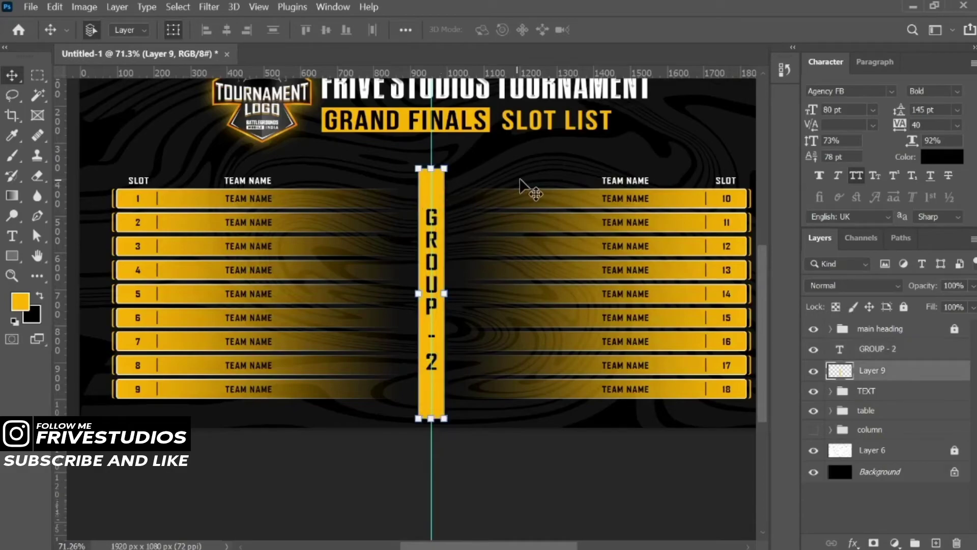
{"action": "key", "text": "m"}
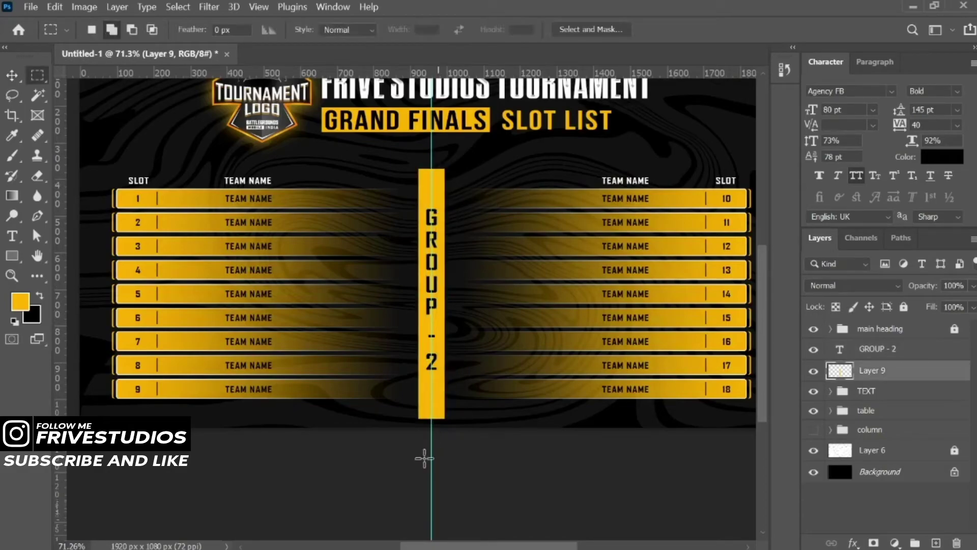
{"action": "left_click_drag", "start_coordinate": [381, 427], "coordinate": [531, 411]}
{"action": "left_click_drag", "start_coordinate": [375, 143], "coordinate": [504, 174]}
{"action": "key", "text": "Delete"}
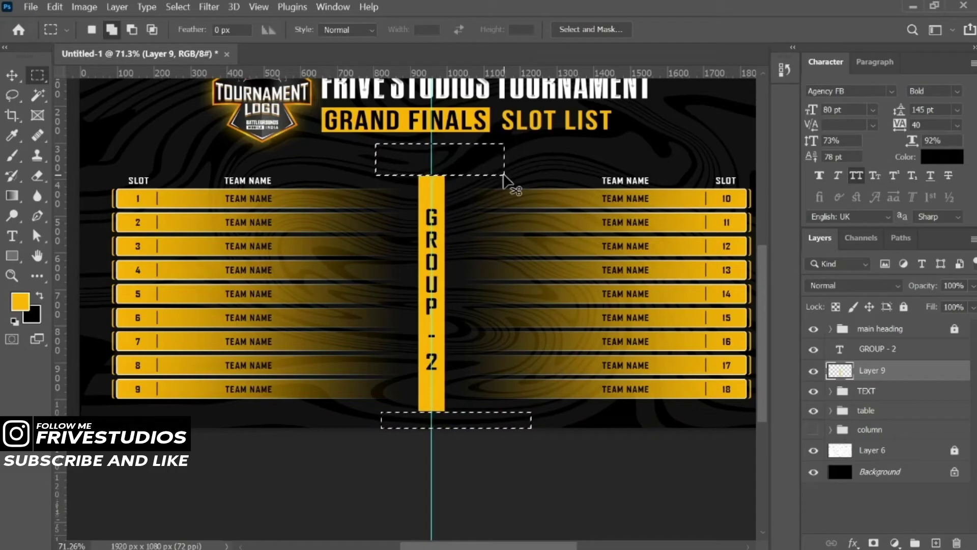
{"action": "key", "text": "ctrl+d"}
{"action": "key", "text": "v"}
{"action": "double_click", "coordinate": [955, 385]}
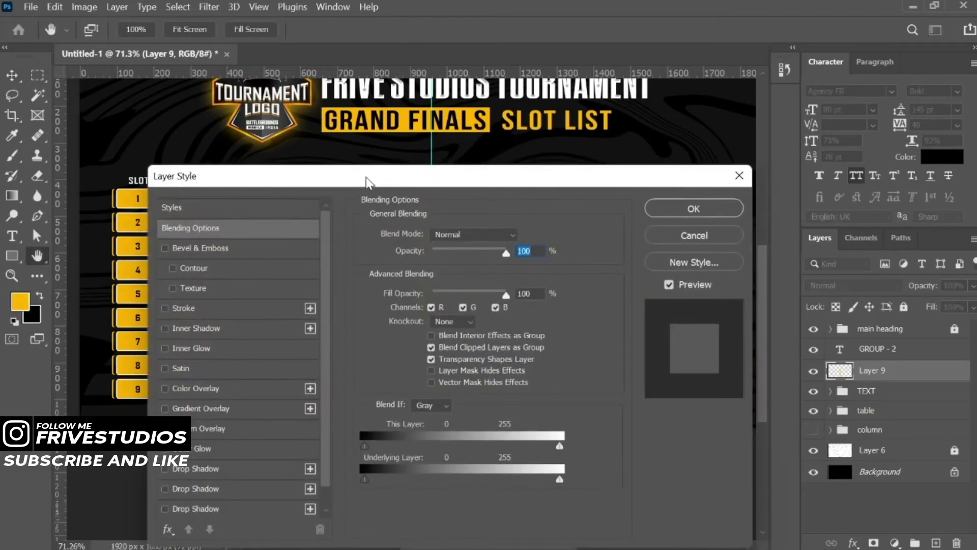
Add a Bevel & Emboss effect to the bar with a black shadow colour
{"action": "mouse_move", "coordinate": [366, 177]}
{"action": "left_mouse_down"}
{"action": "mouse_move", "coordinate": [719, 77]}
{"action": "mouse_move", "coordinate": [728, 64]}
{"action": "left_mouse_up"}
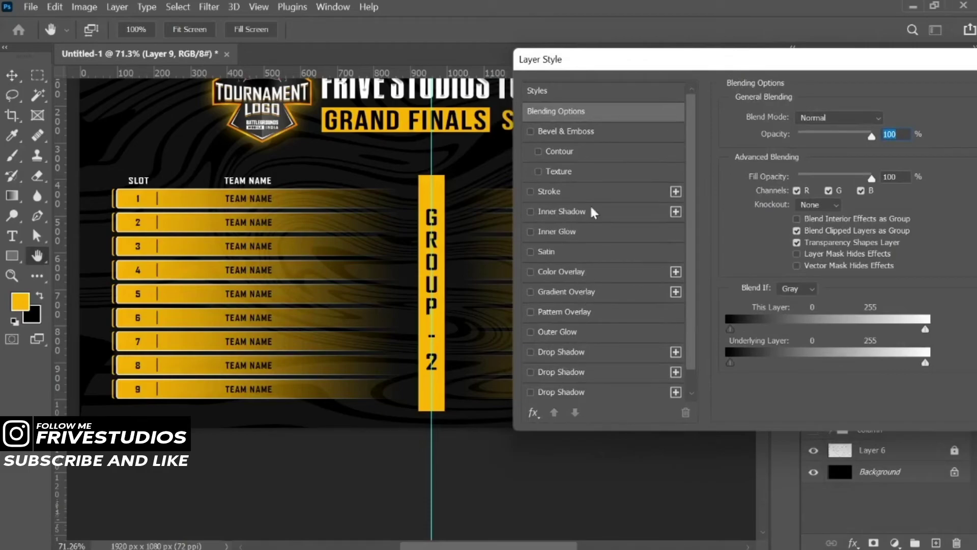
{"action": "left_click", "coordinate": [605, 131]}
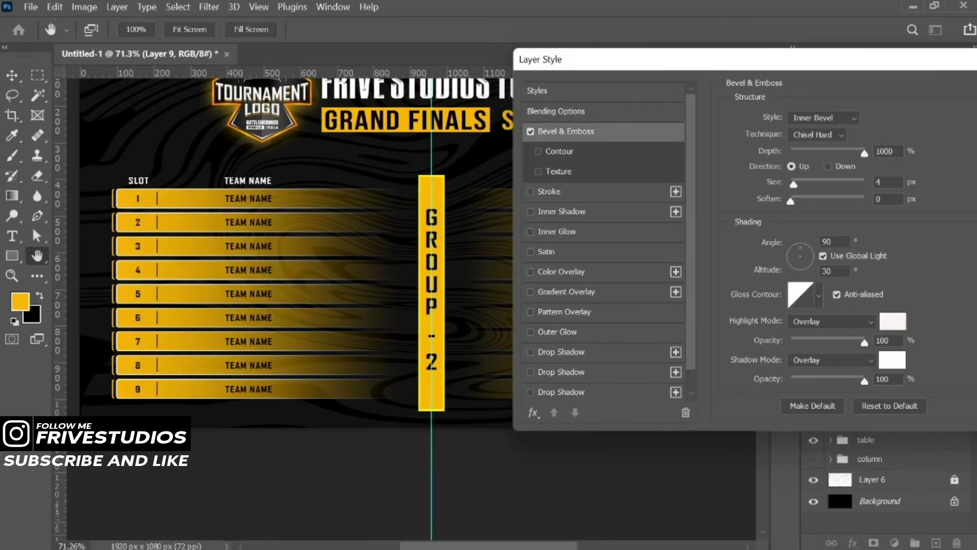
{"action": "left_click", "coordinate": [817, 293]}
{"action": "left_click", "coordinate": [818, 295]}
{"action": "left_click", "coordinate": [892, 360]}
{"action": "type", "text": "000000"}
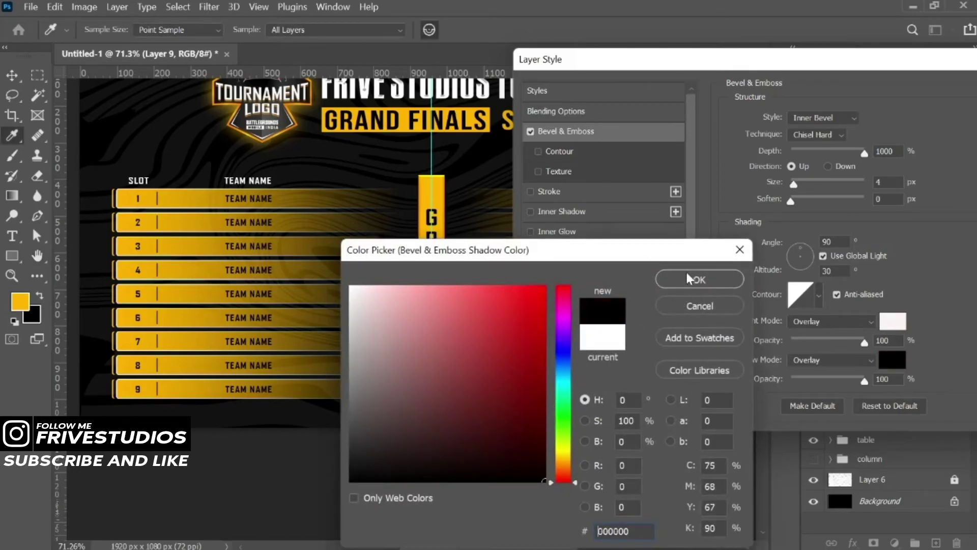
{"action": "left_click", "coordinate": [692, 279]}
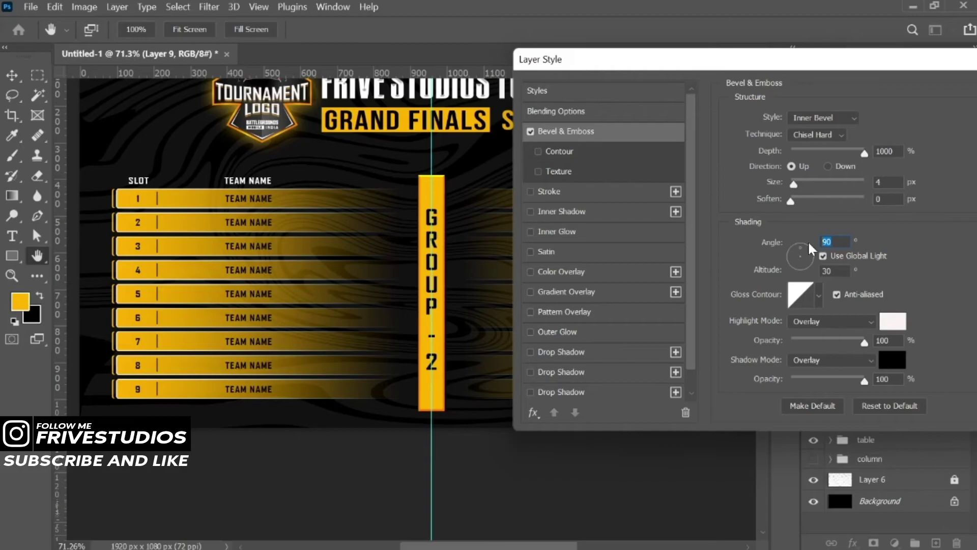
Set bevel depth 1000%, direction Down, size 2 px, and 60% shadow opacity
{"action": "type", "text": "180"}
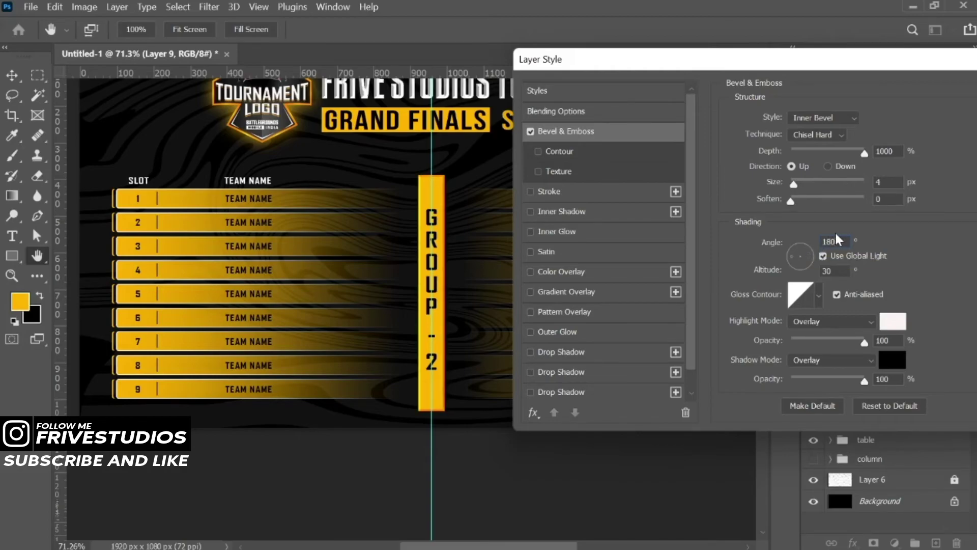
{"action": "type", "text": "0"}
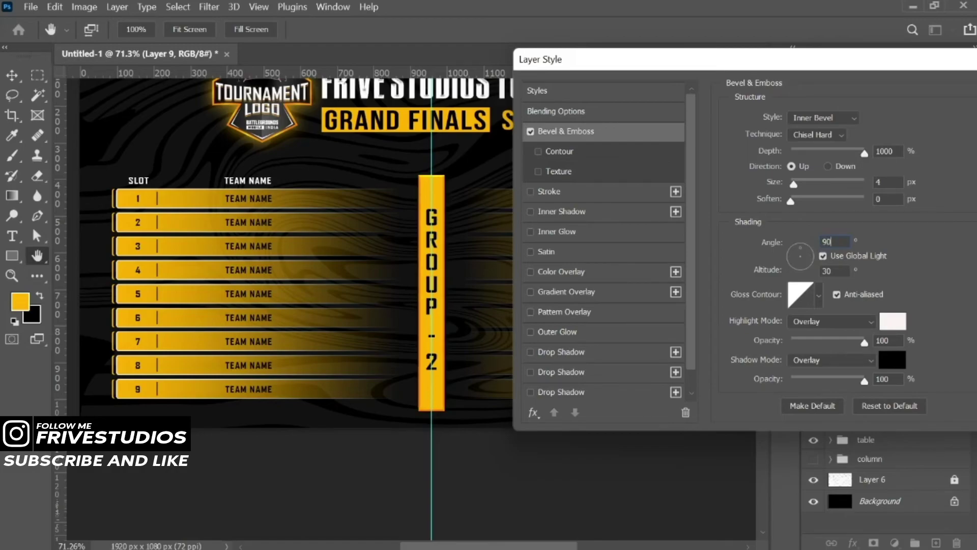
{"action": "left_click", "coordinate": [827, 166]}
{"action": "left_click_drag", "start_coordinate": [779, 189], "coordinate": [772, 189]}
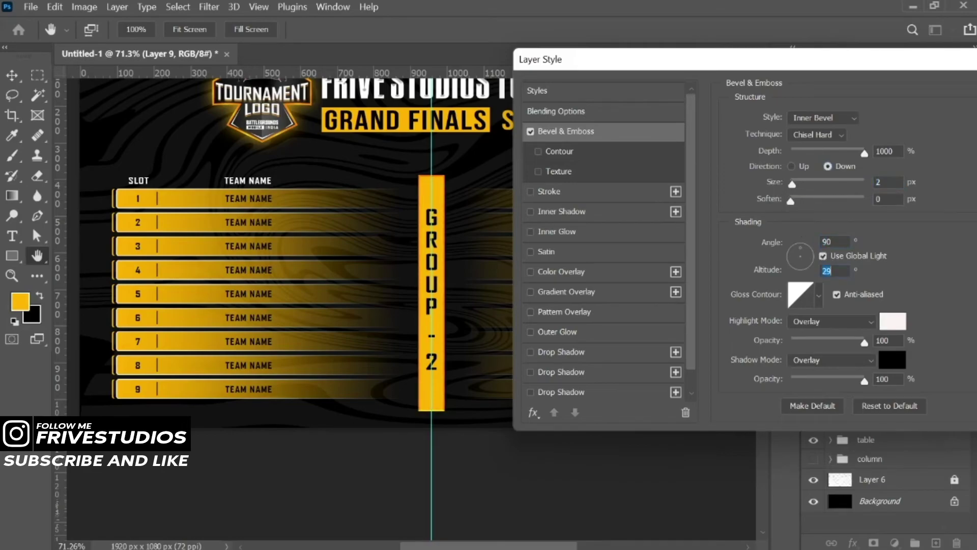
{"action": "key", "text": "Down"}
{"action": "key", "text": "Down"}
{"action": "key", "text": "Down"}
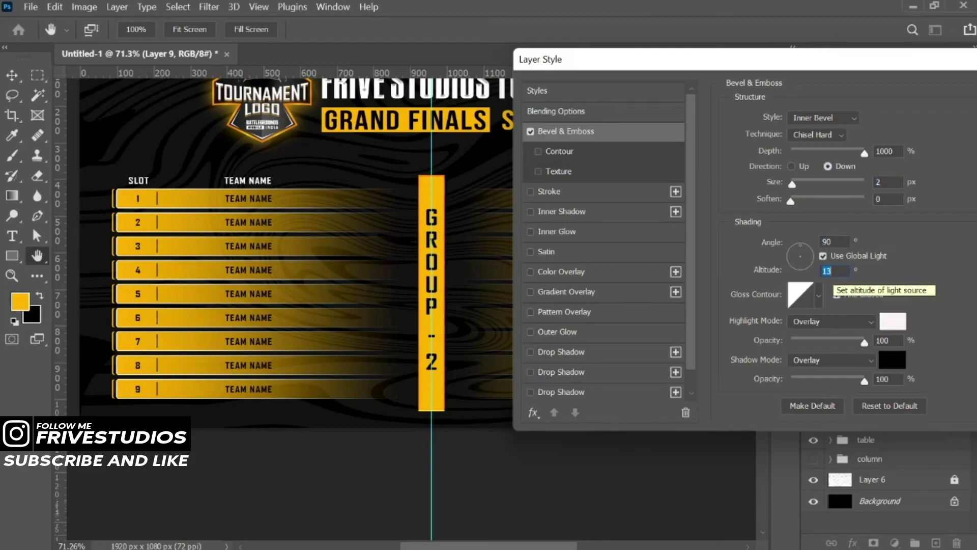
{"action": "key", "text": "Up"}
{"action": "key", "text": "Up"}
{"action": "key", "text": "Up"}
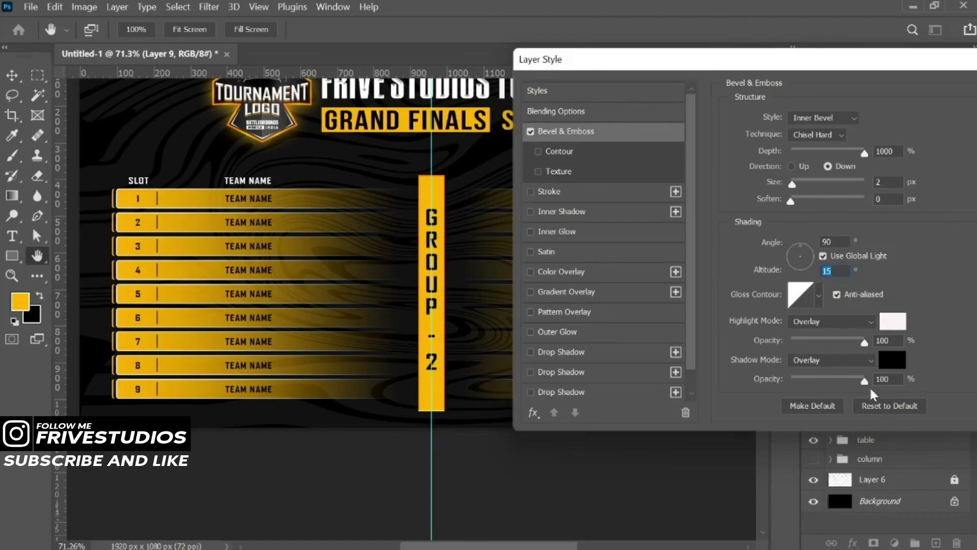
{"action": "left_click_drag", "start_coordinate": [865, 381], "coordinate": [840, 381]}
{"action": "left_click", "coordinate": [835, 384]}
{"action": "left_click", "coordinate": [803, 167]}
{"action": "left_click", "coordinate": [828, 167]}
Apply the bevel and look over the right half of the slot list
{"action": "key", "text": "Return"}
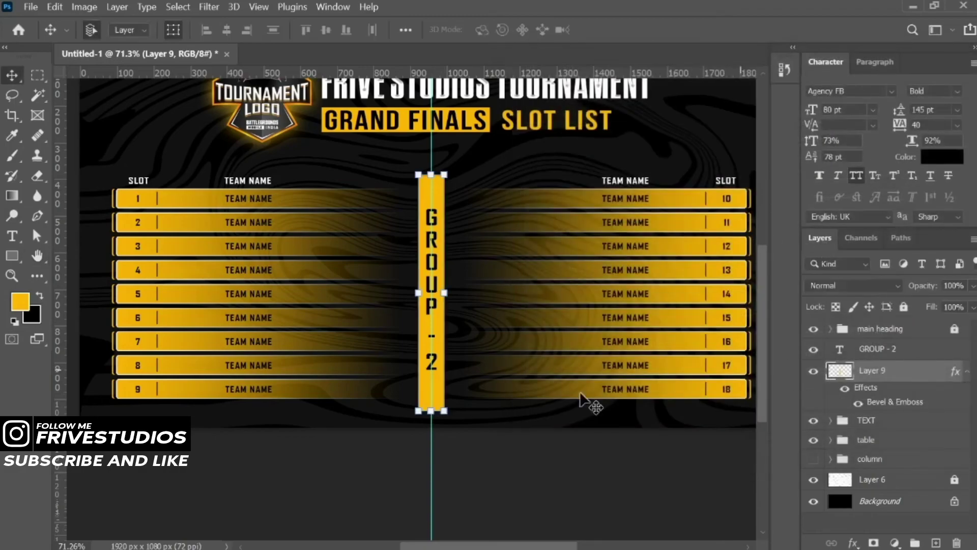
{"action": "key", "text": "ctrl+0"}
{"action": "scroll", "coordinate": [422, 322], "scroll_direction": "down", "scroll_amount": 2}
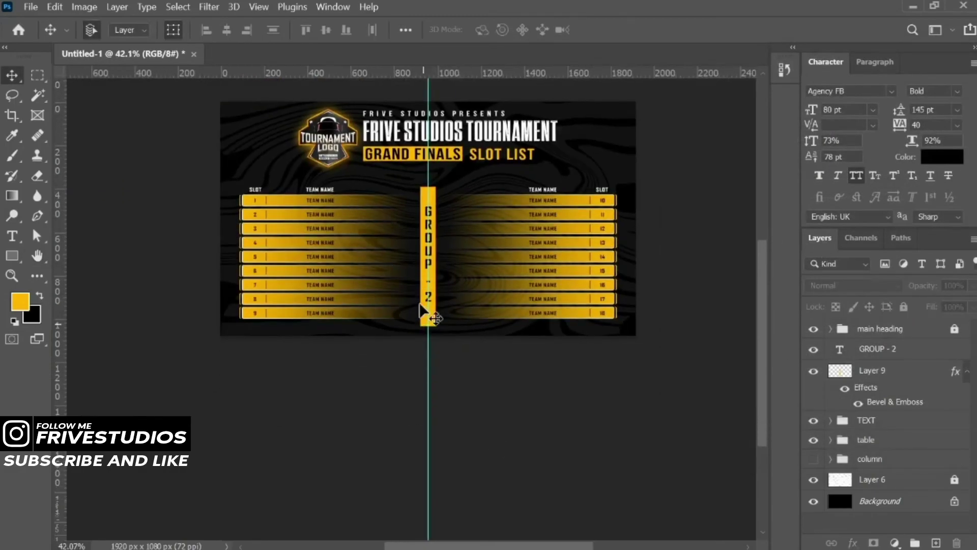
{"action": "scroll", "coordinate": [410, 273], "scroll_direction": "up", "scroll_amount": 2}
{"action": "scroll", "coordinate": [375, 319], "scroll_direction": "up", "scroll_amount": 1}
{"action": "scroll", "coordinate": [375, 320], "scroll_direction": "down", "scroll_amount": 1}
{"action": "scroll", "coordinate": [379, 310], "scroll_direction": "down", "scroll_amount": 1}
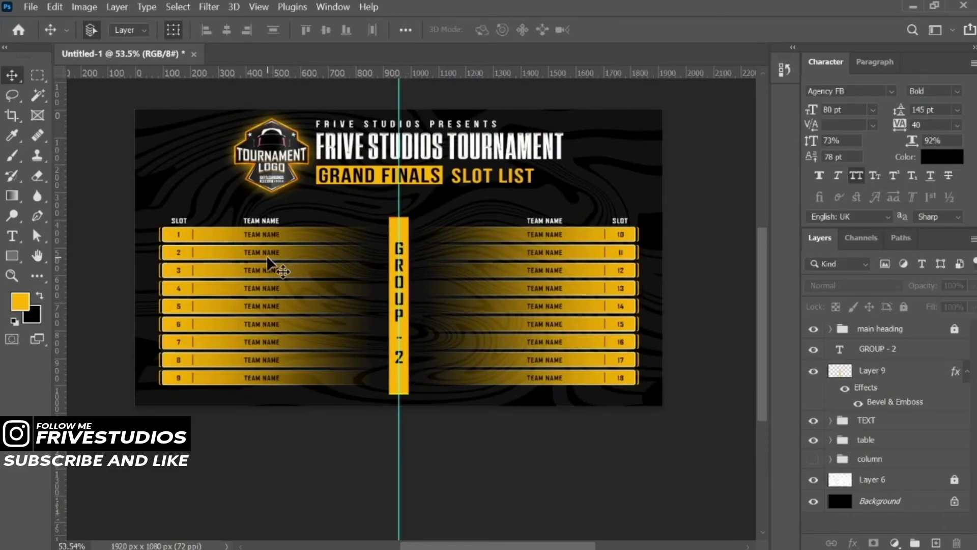
{"action": "scroll", "coordinate": [349, 277], "scroll_direction": "up", "scroll_amount": 1}
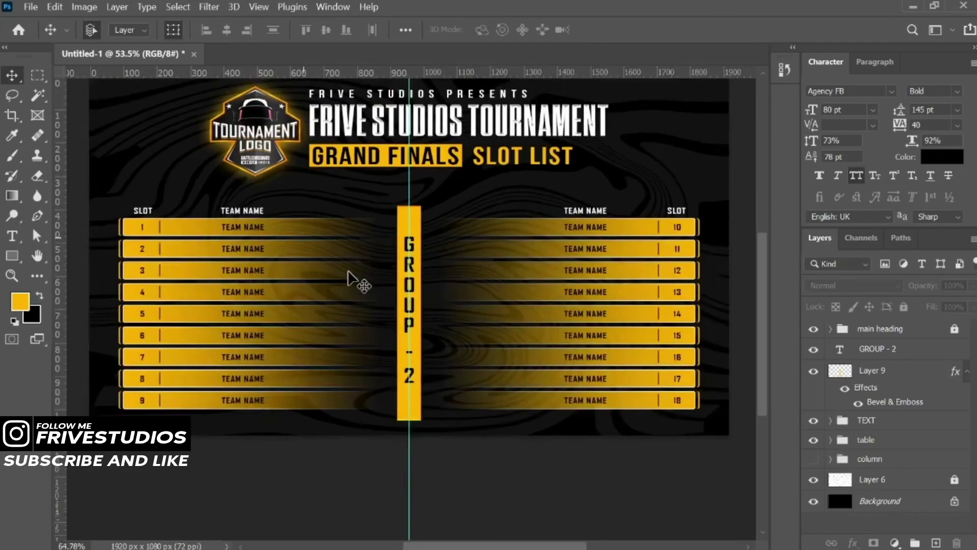
{"action": "scroll", "coordinate": [349, 277], "scroll_direction": "up", "scroll_amount": 1}
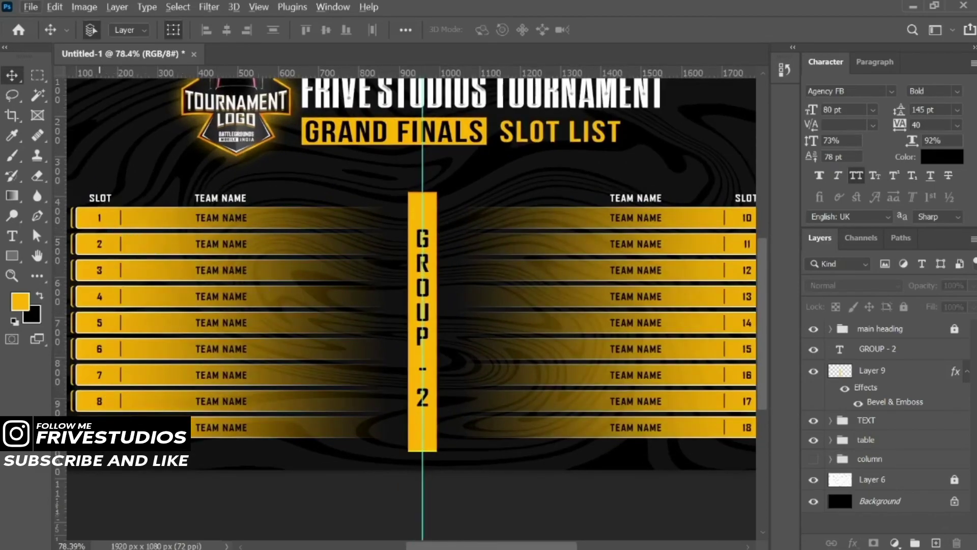
{"action": "left_click_drag", "start_coordinate": [522, 332], "coordinate": [375, 305]}
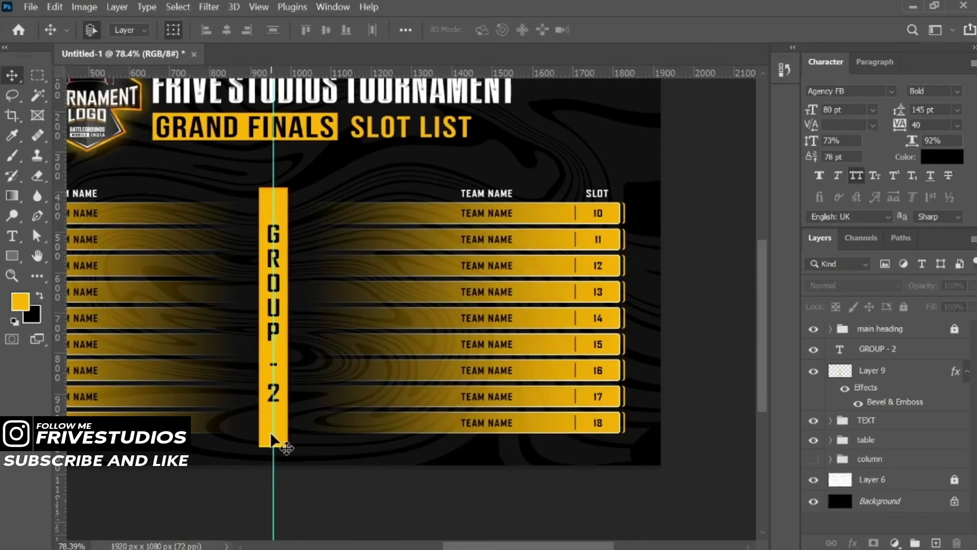
{"action": "scroll", "coordinate": [404, 297], "scroll_direction": "down", "scroll_amount": 5}
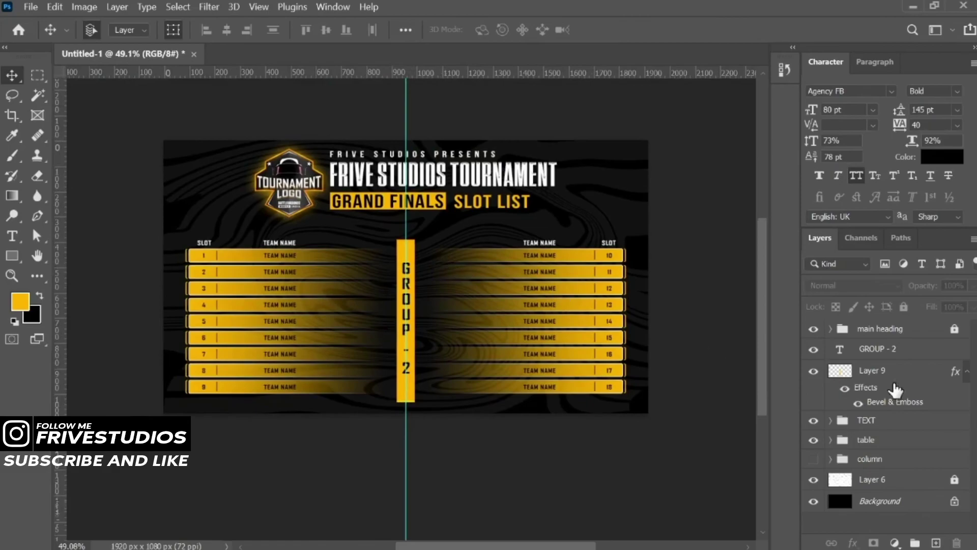
Add a new empty layer above the GROUP - 2 text layer
{"action": "left_click", "coordinate": [897, 350]}
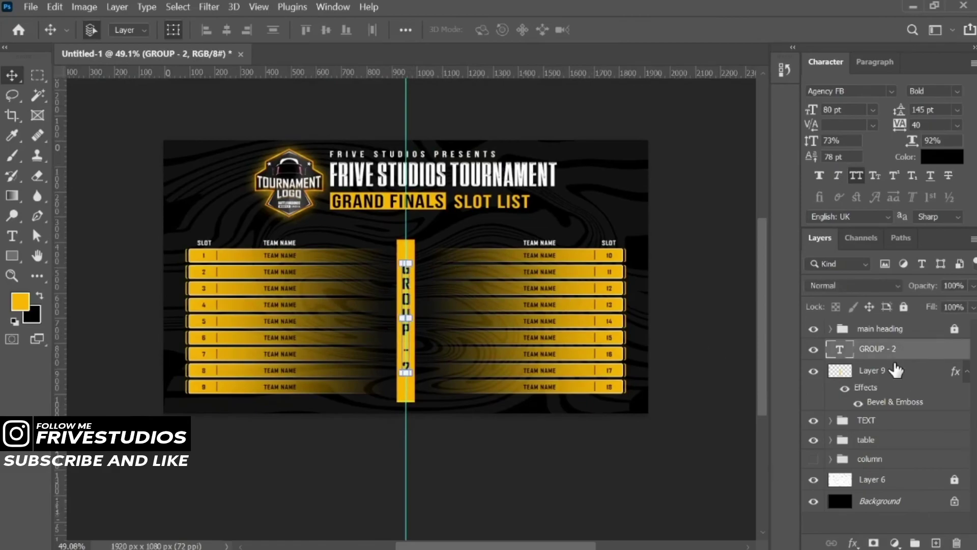
{"action": "left_click", "coordinate": [896, 370], "text": "shift"}
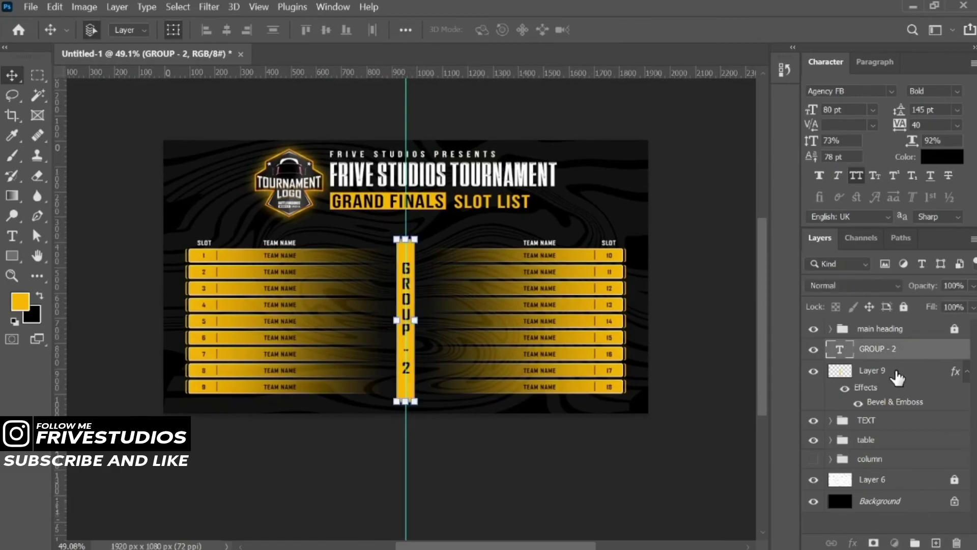
{"action": "left_click", "coordinate": [920, 355]}
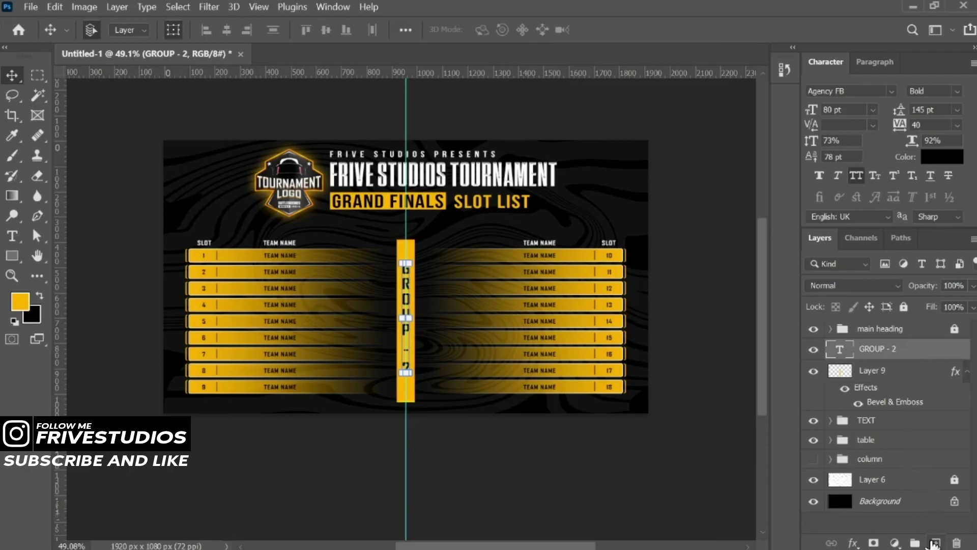
{"action": "left_click", "coordinate": [934, 544]}
{"action": "scroll", "coordinate": [406, 263], "scroll_direction": "up", "scroll_amount": 1}
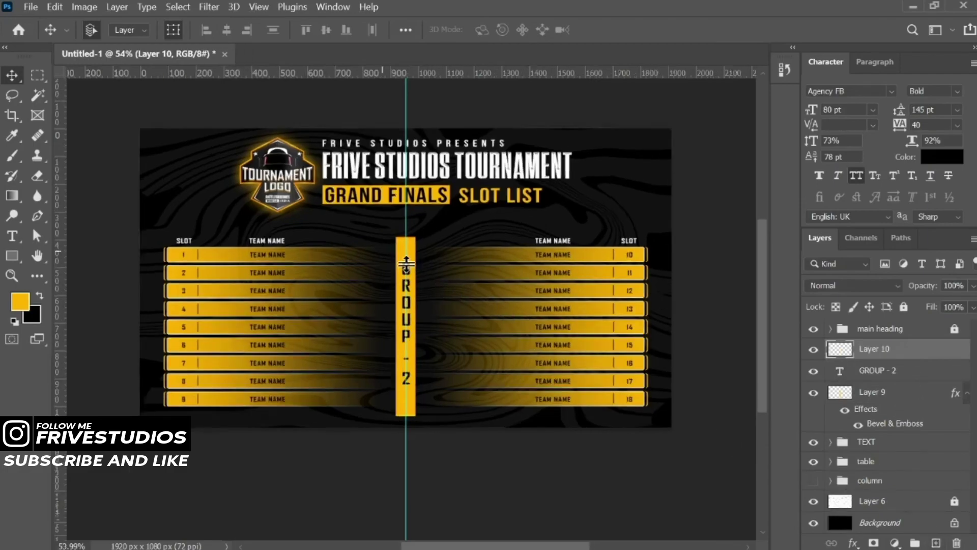
{"action": "scroll", "coordinate": [405, 264], "scroll_direction": "up", "scroll_amount": 1}
Drag the FRIVE STUDIOS bw logo from the frive search results into the design
{"action": "key", "text": "alt+Tab"}
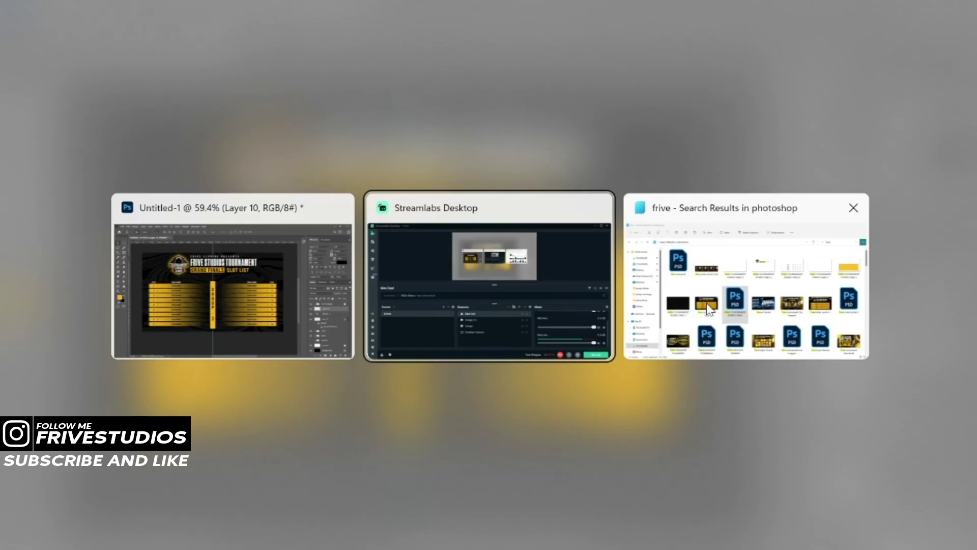
{"action": "left_click", "coordinate": [708, 309]}
{"action": "scroll", "coordinate": [722, 244], "scroll_direction": "down", "scroll_amount": 5}
{"action": "scroll", "coordinate": [721, 244], "scroll_direction": "down", "scroll_amount": 5}
{"action": "scroll", "coordinate": [724, 250], "scroll_direction": "down", "scroll_amount": 5}
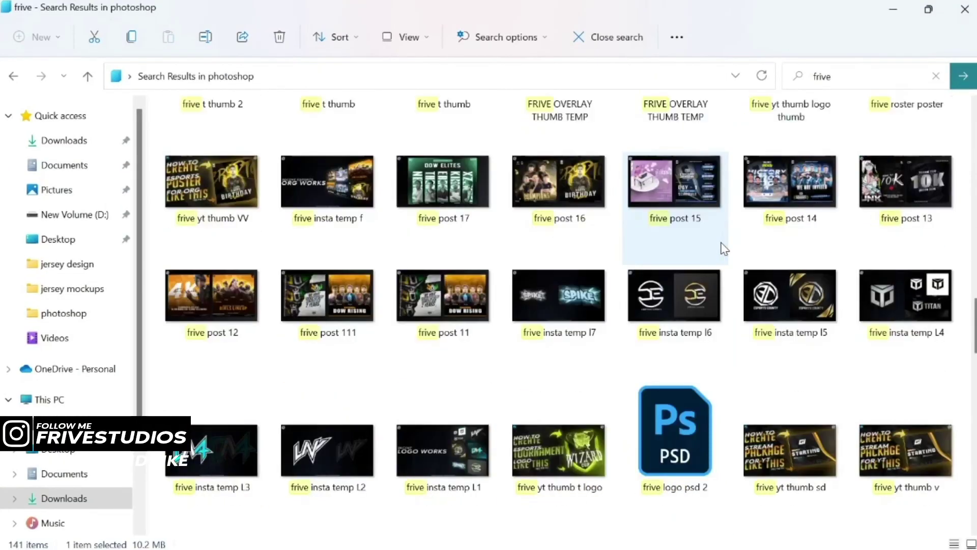
{"action": "scroll", "coordinate": [725, 250], "scroll_direction": "down", "scroll_amount": 5}
{"action": "scroll", "coordinate": [725, 249], "scroll_direction": "down", "scroll_amount": 5}
{"action": "mouse_move", "coordinate": [327, 284]}
{"action": "left_mouse_down"}
{"action": "mouse_move", "coordinate": [545, 282]}
{"action": "mouse_move", "coordinate": [273, 271]}
{"action": "left_mouse_up"}
{"action": "key", "text": "alt+Tab"}
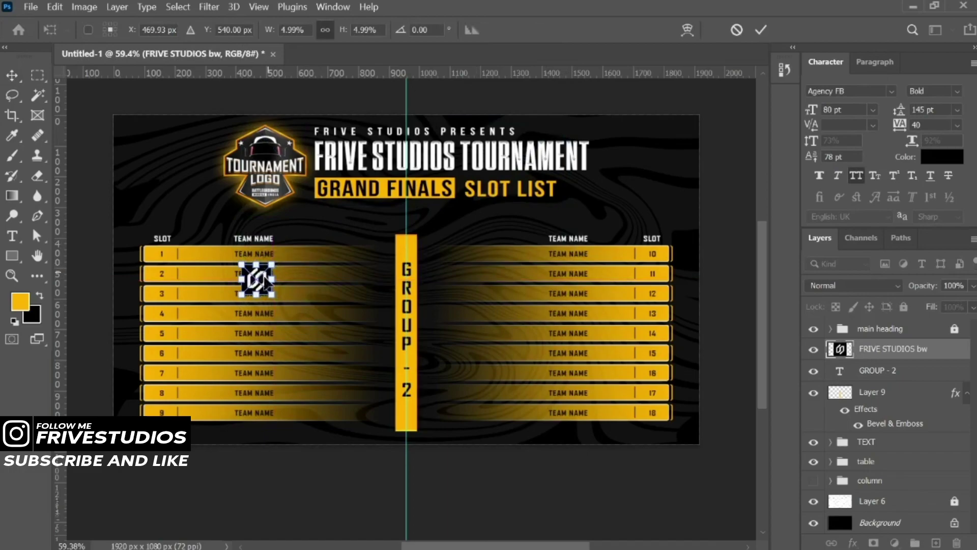
Move the FRIVE STUDIOS logo to the design's top-right corner
{"action": "left_click_drag", "start_coordinate": [259, 278], "coordinate": [676, 135]}
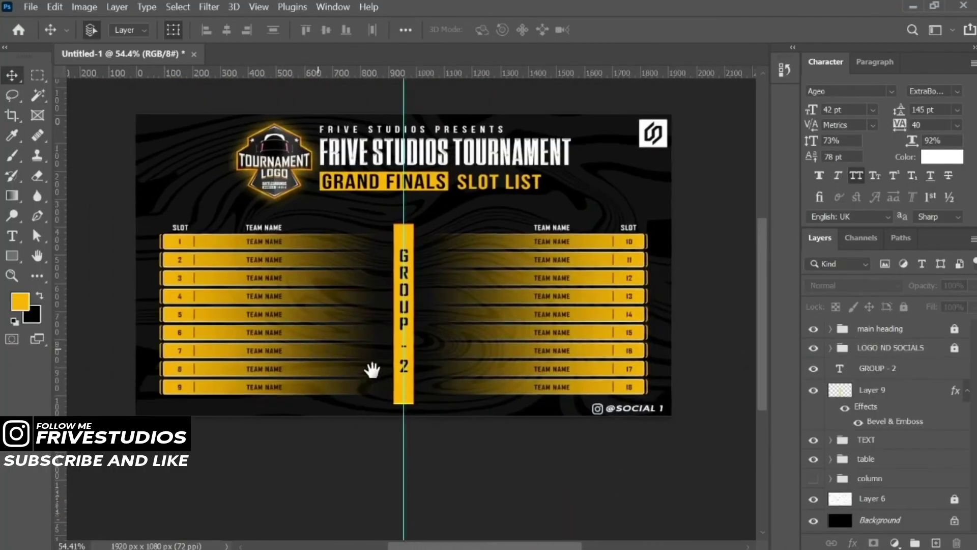
{"action": "left_click_drag", "start_coordinate": [372, 370], "coordinate": [396, 387]}
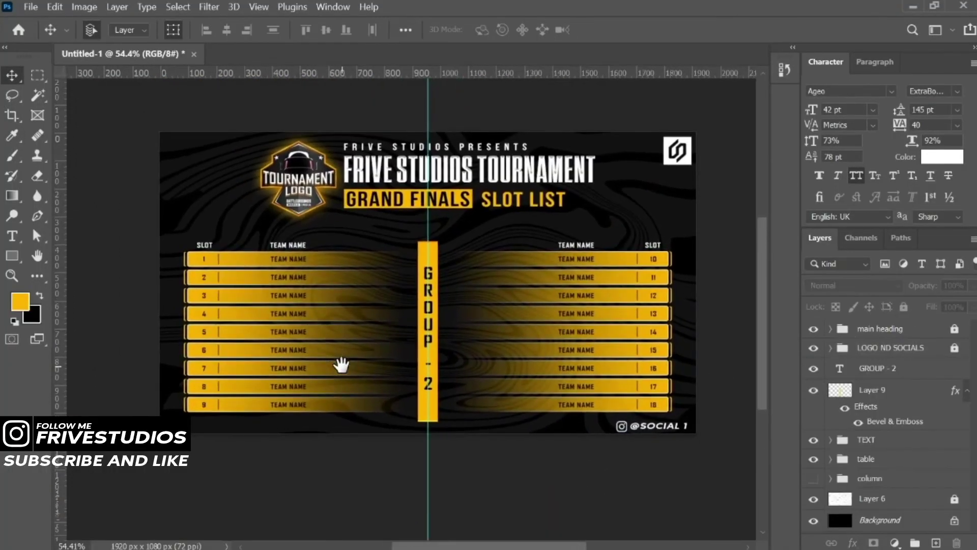
Hide all panels and fit the finished slot list to the screen
{"action": "key", "text": "Tab"}
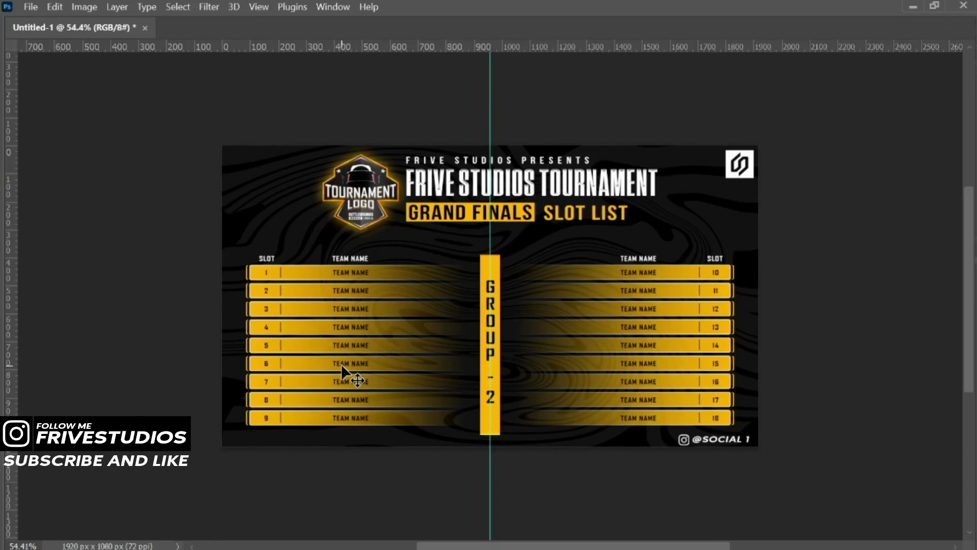
{"action": "key", "text": "ctrl+0"}
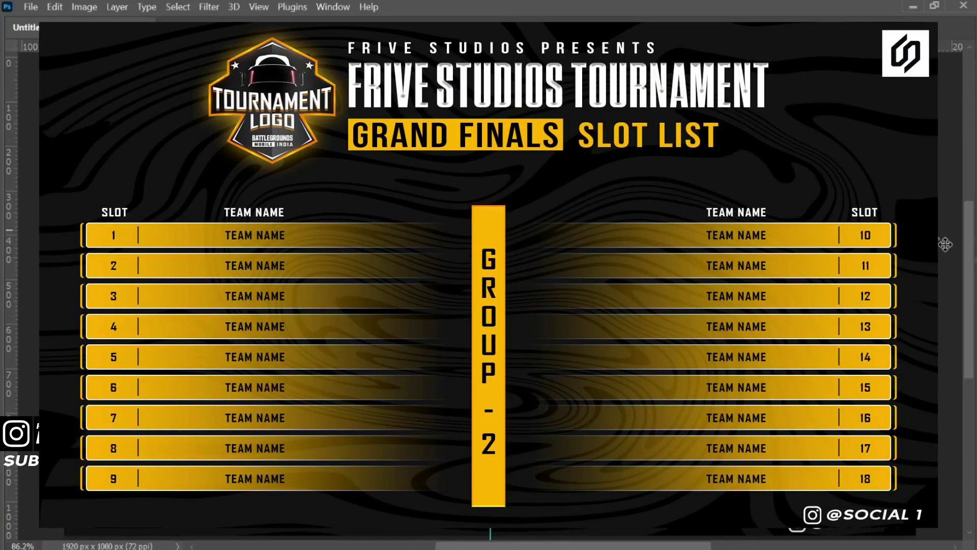